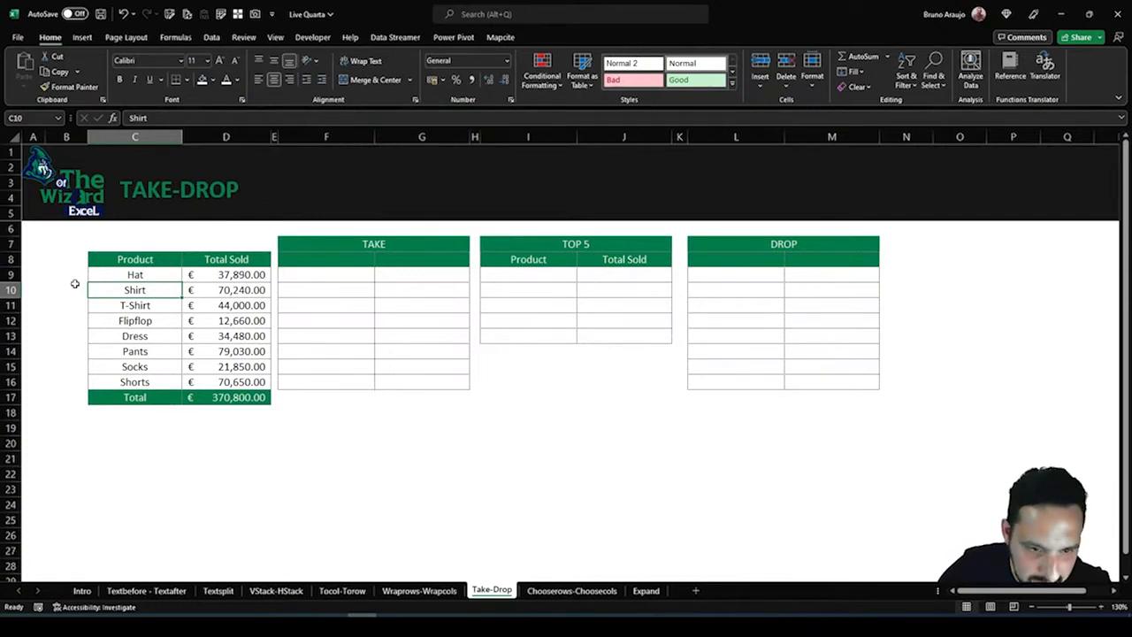
left_click_drag(102, 258, 232, 408)
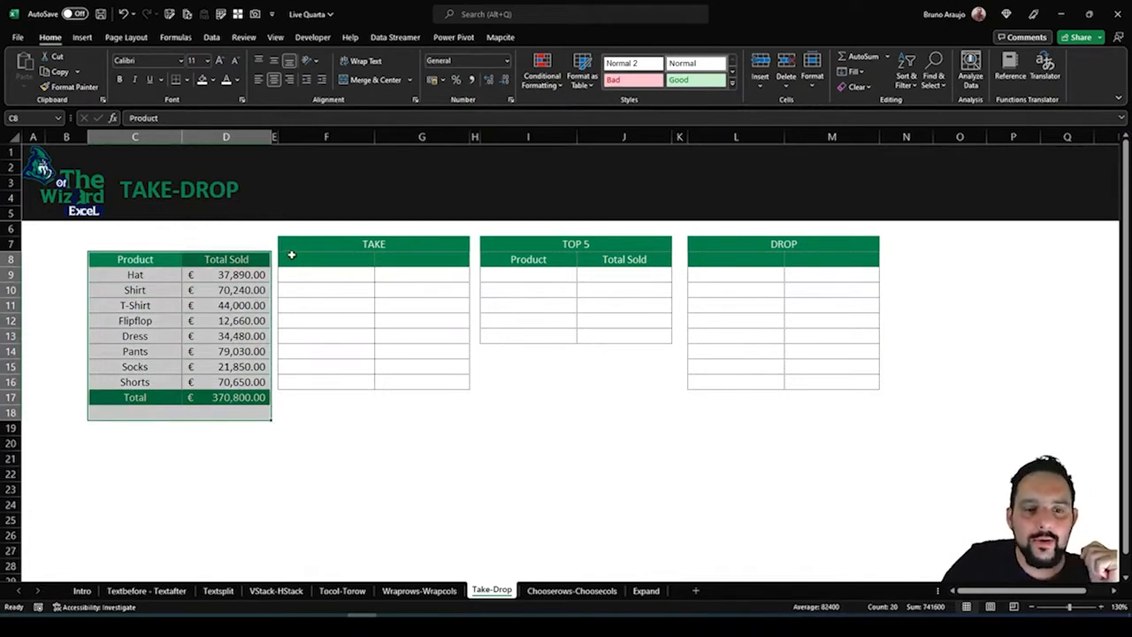
left_click_drag(291, 255, 430, 379)
left_click_drag(106, 248, 222, 368)
left_click_drag(140, 401, 221, 397)
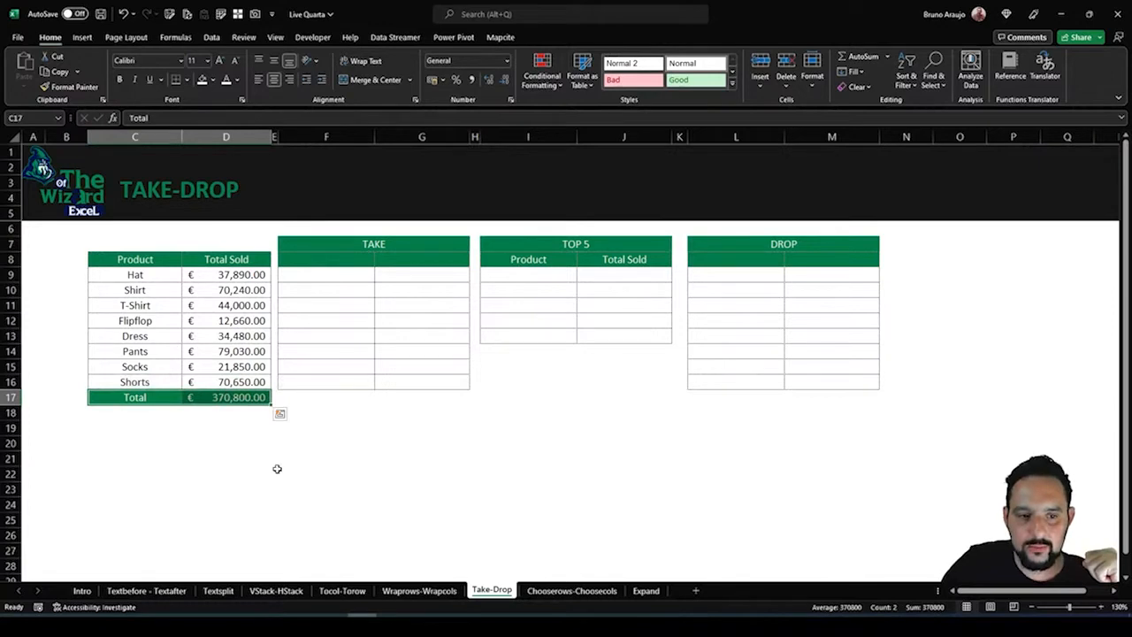
Enter =TAKE(C8:D17,9,1) in F8 to return the first nine rows of the source table's first column
left_click(346, 256)
type("=")
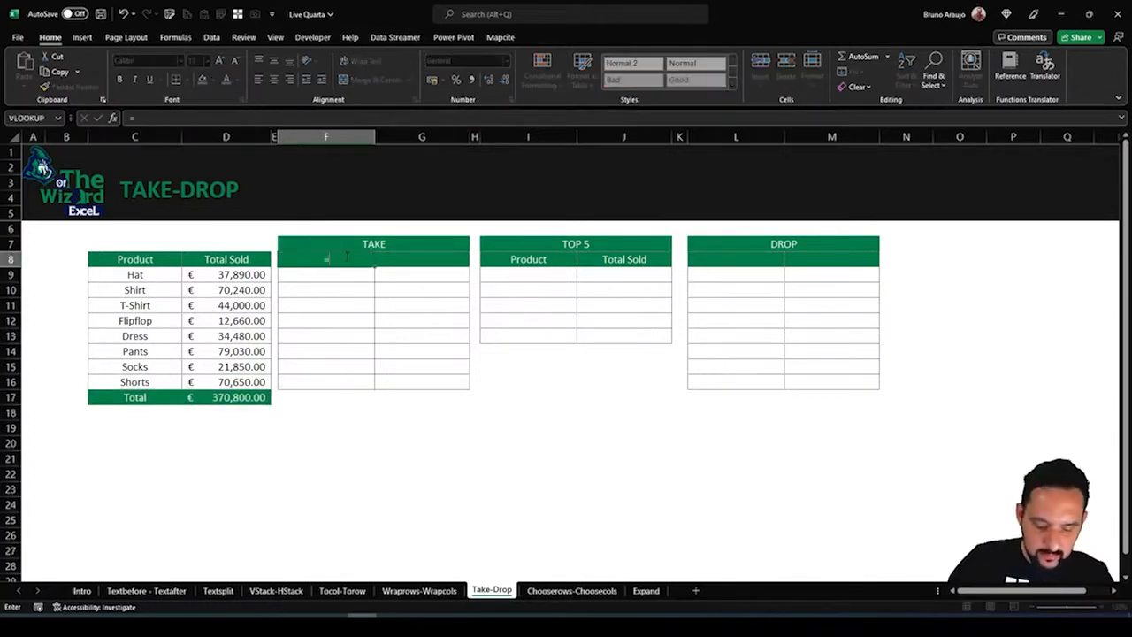
key("Escape")
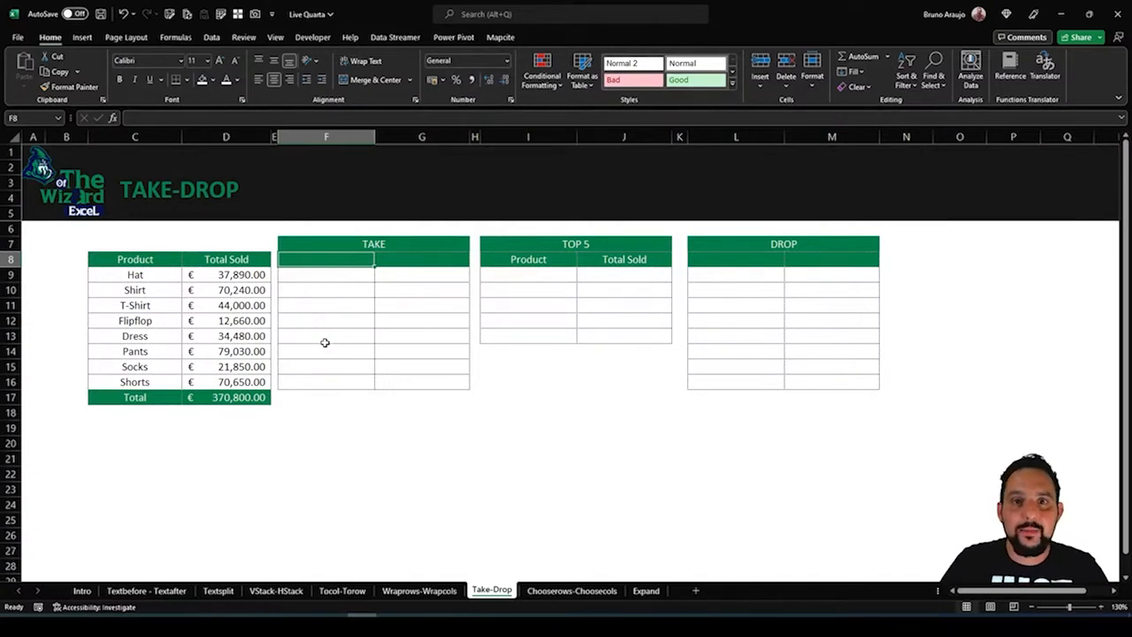
type("=")
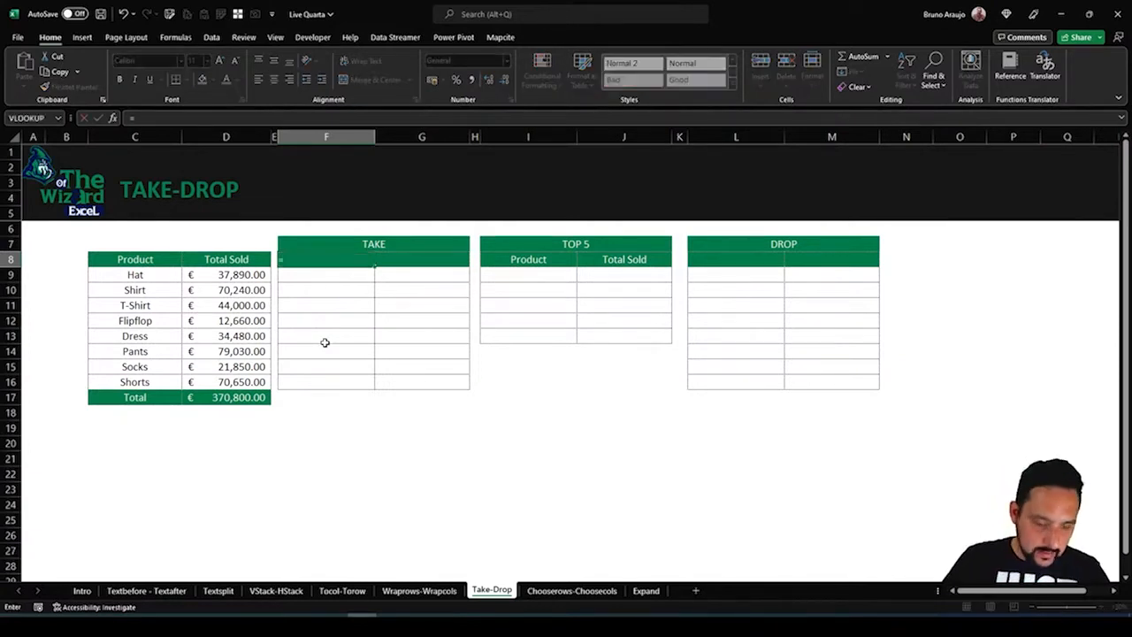
type("take")
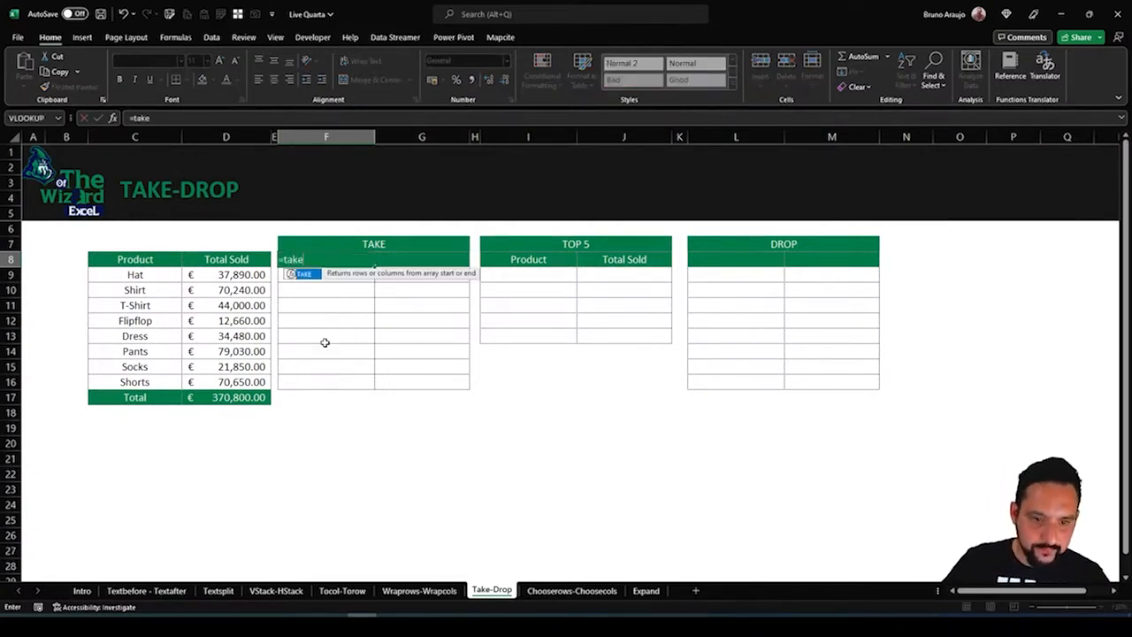
double_click(304, 273)
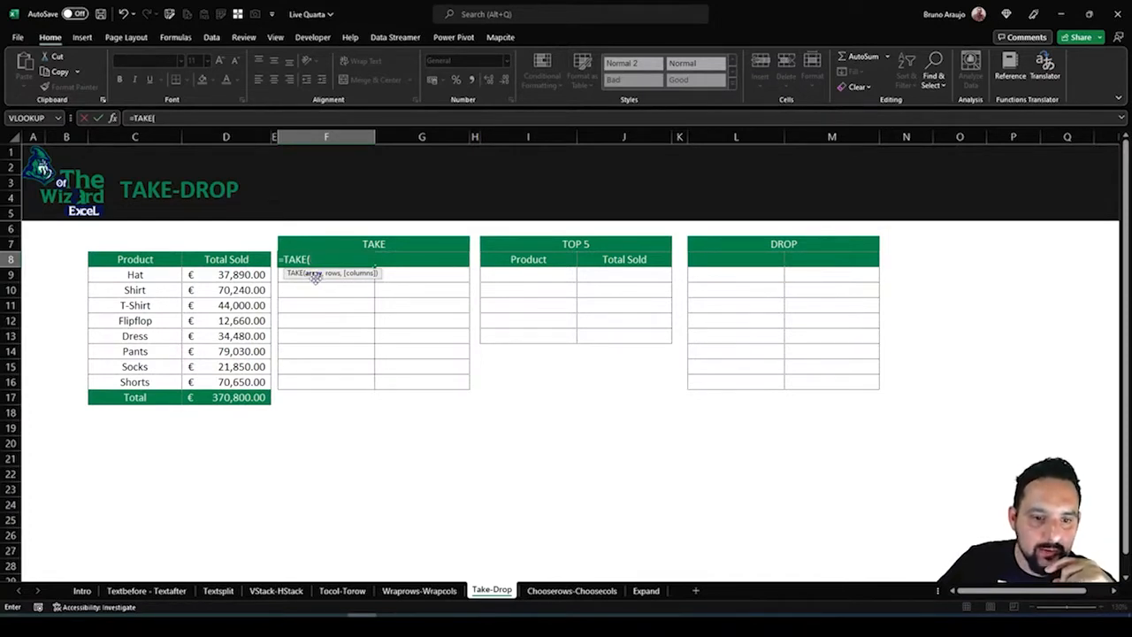
left_click_drag(127, 260, 241, 400)
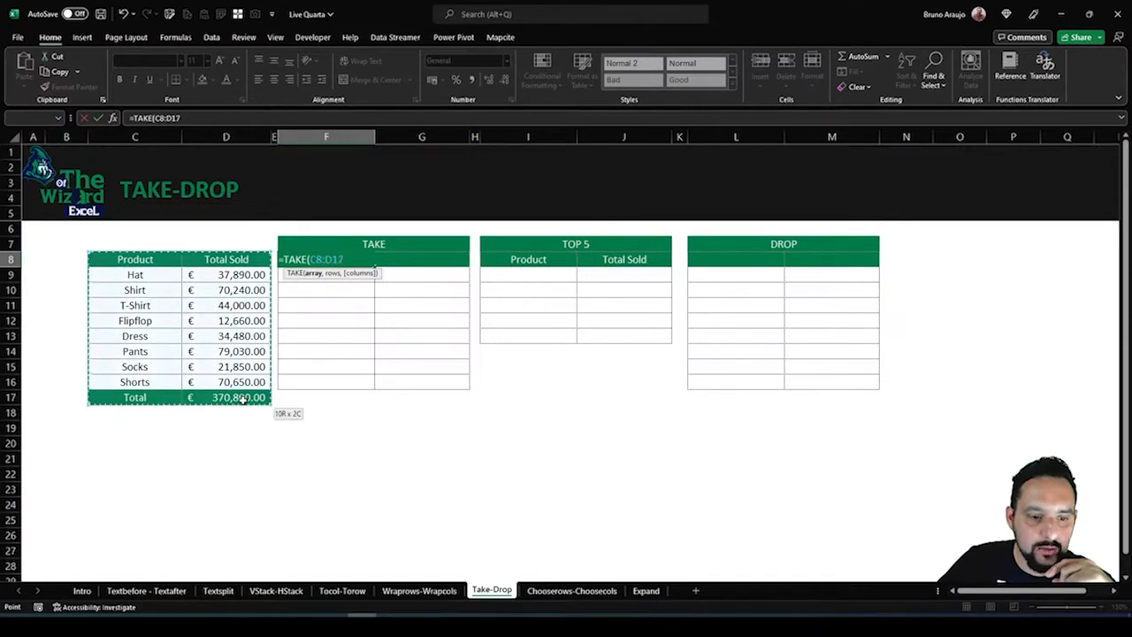
type(",")
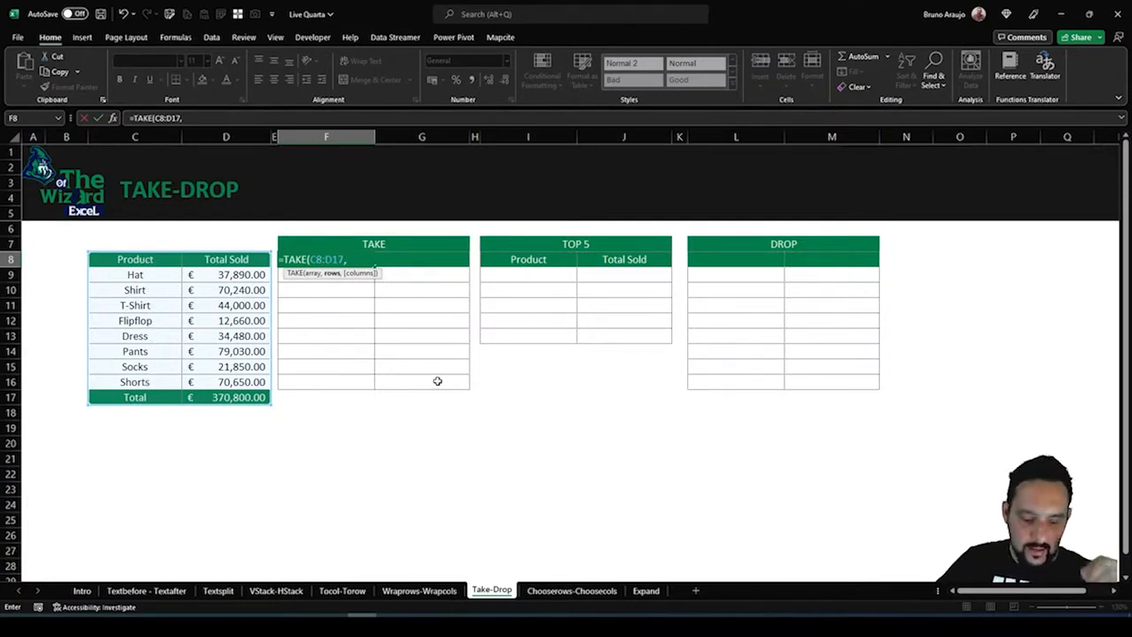
type("9")
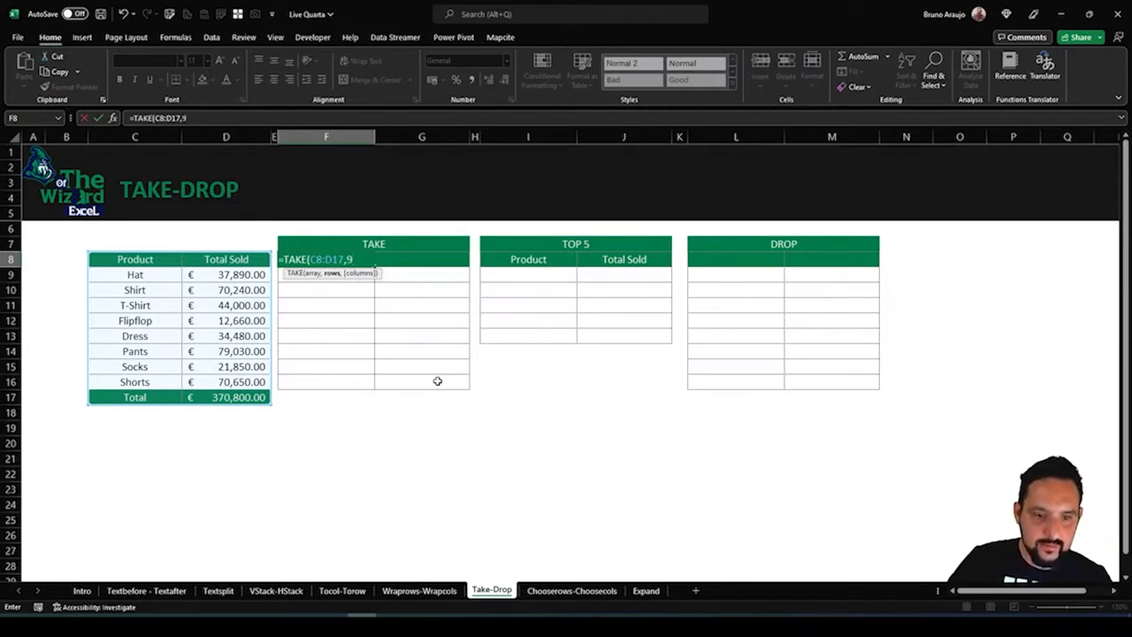
type(",")
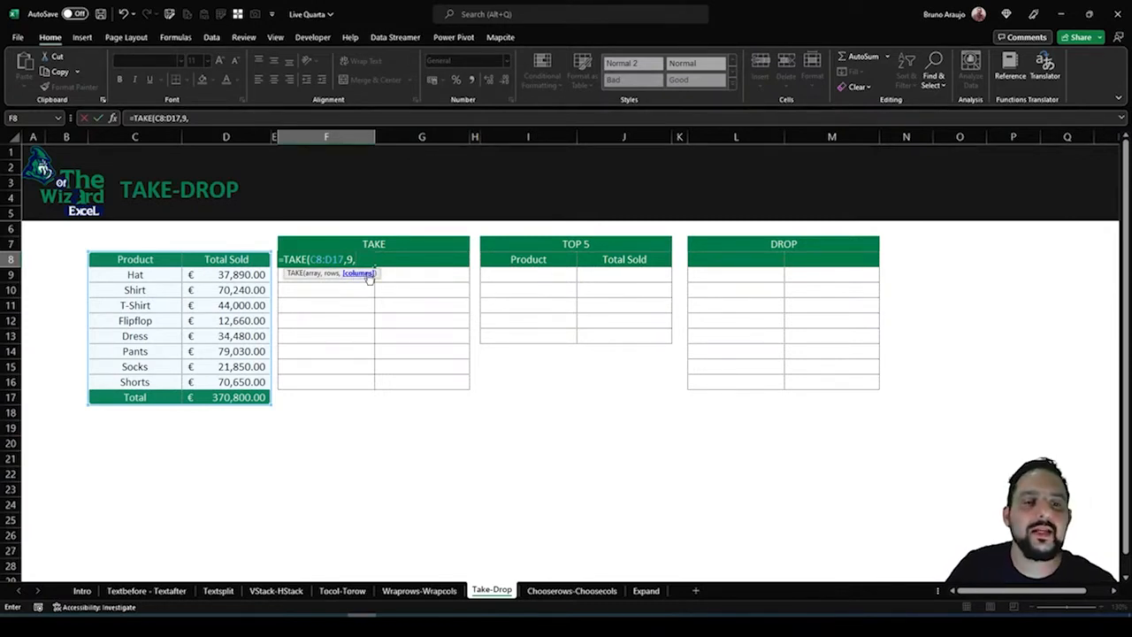
type("1")
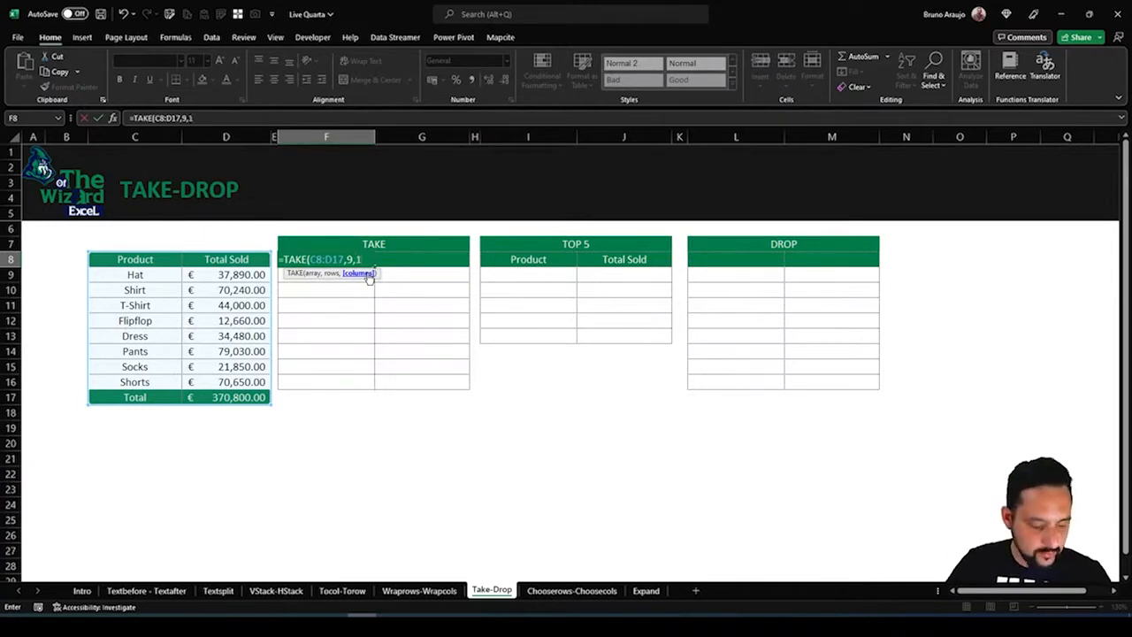
type(")")
key("Return")
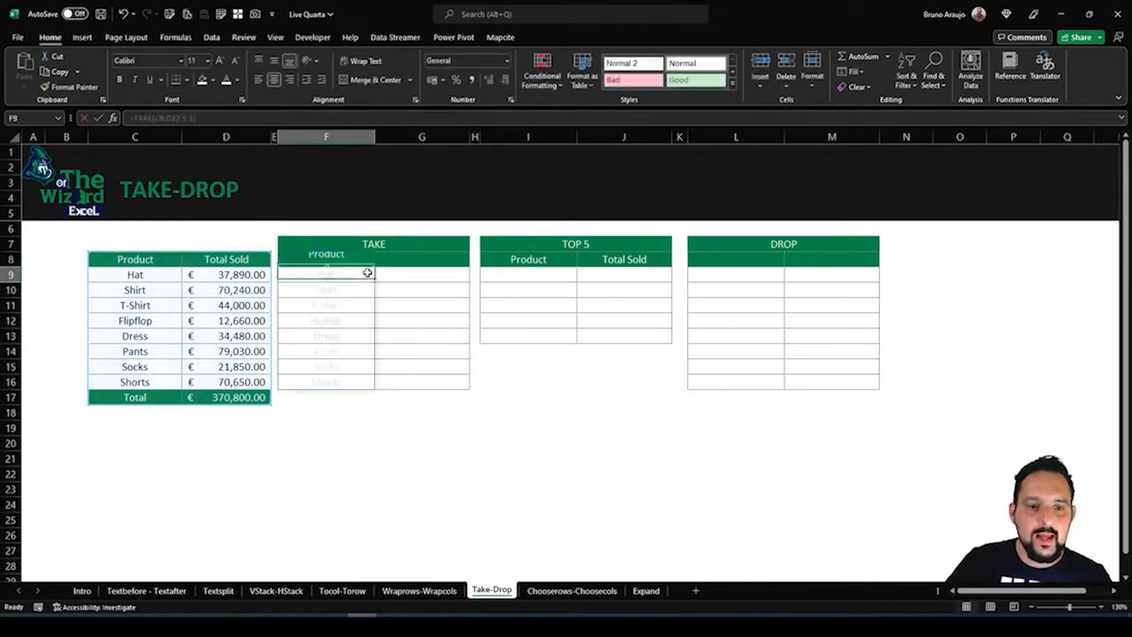
left_click_drag(362, 259, 361, 387)
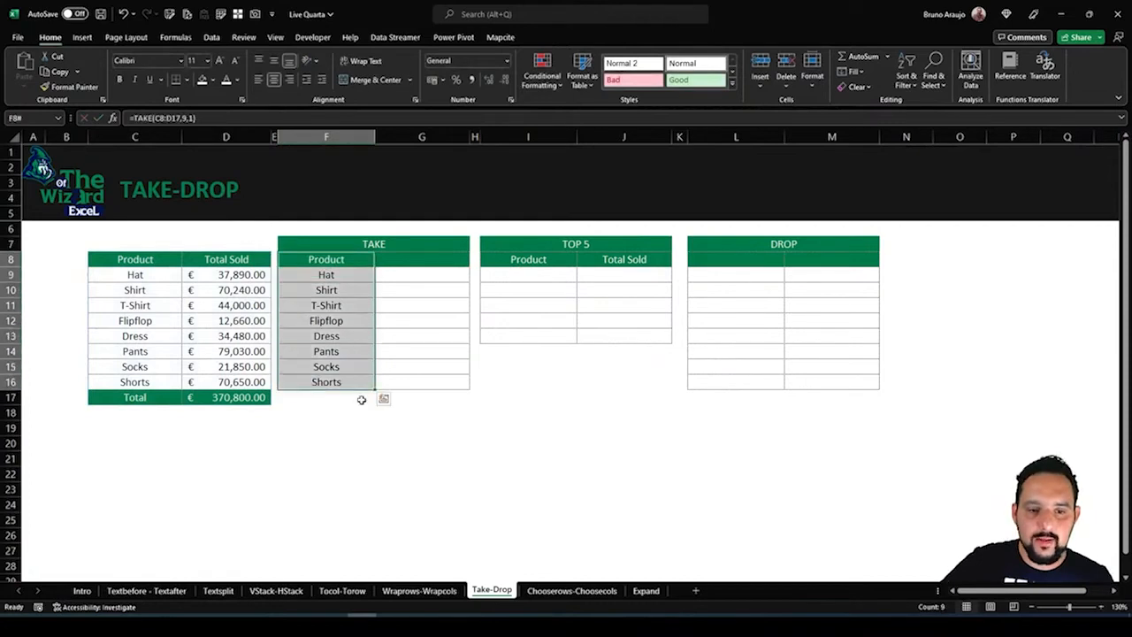
Clear the columns argument of the TAKE formula in F8, making it =TAKE(C8:D17,9,)
left_click(333, 262)
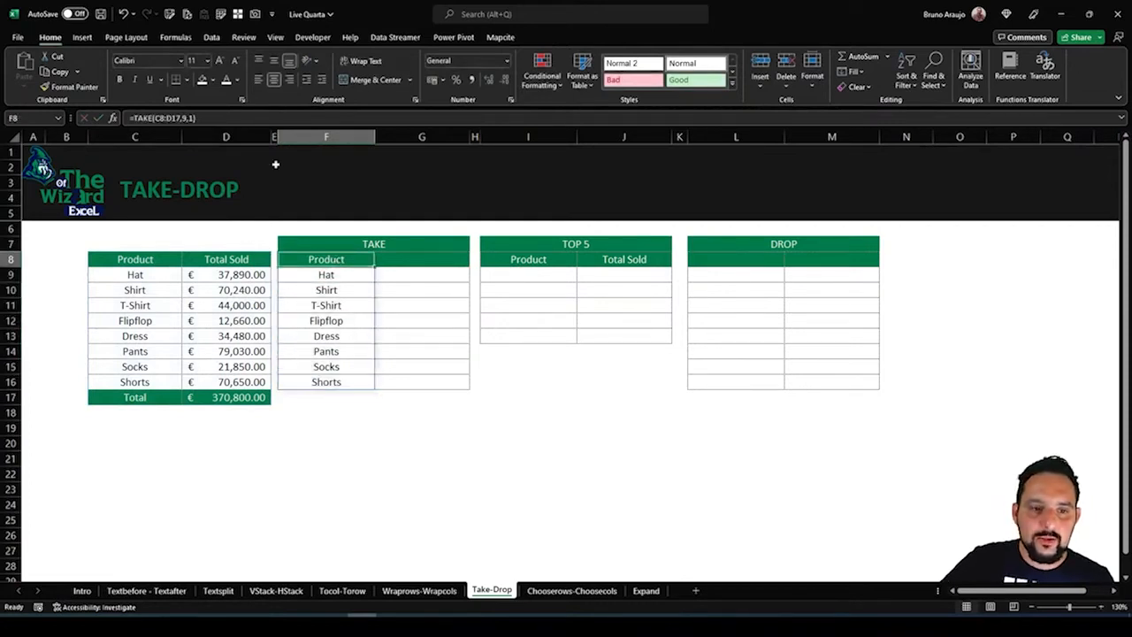
left_click(196, 117)
key("BackSpace")
key("Return")
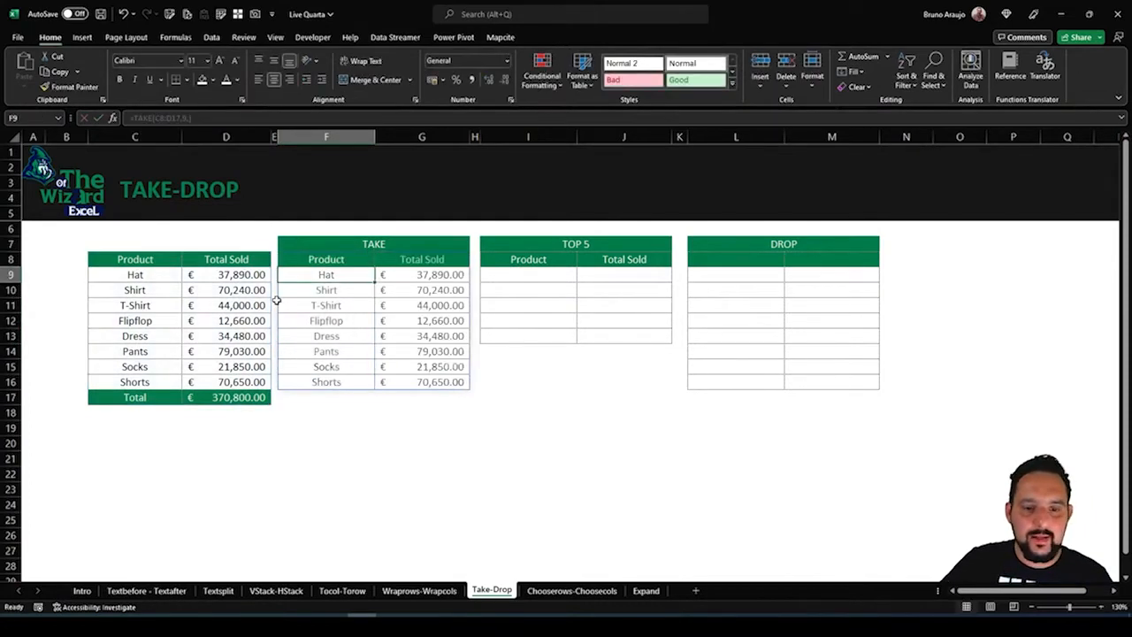
Remove the trailing comma from the TAKE formula in F8 so it reads =TAKE(C8:D17,9)
left_click(305, 395)
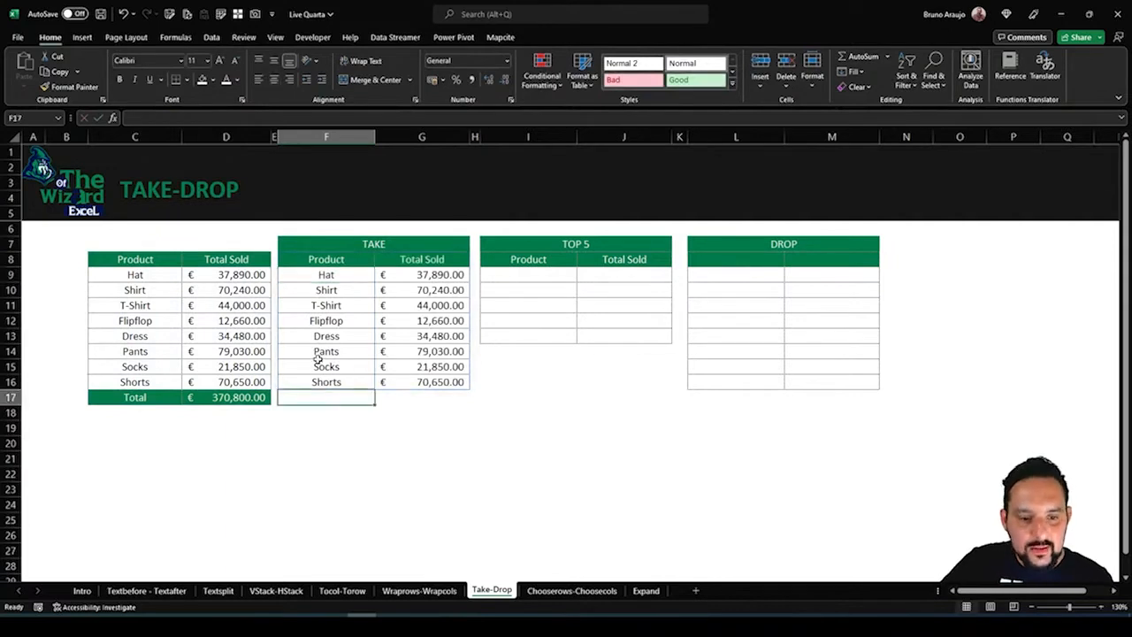
left_click(323, 257)
key("F2")
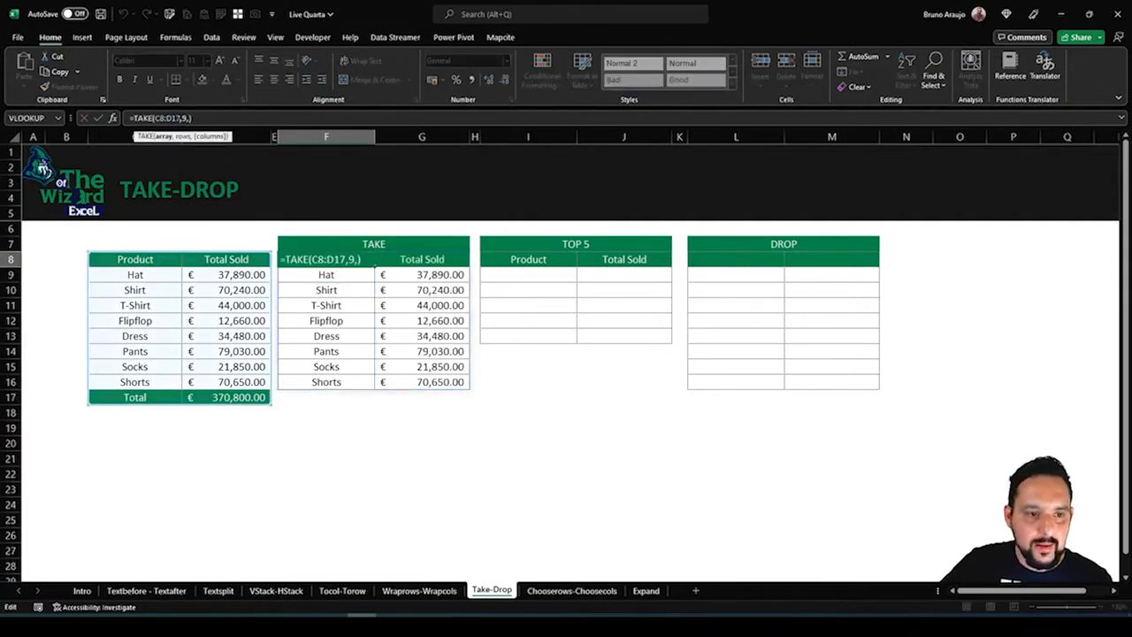
key("BackSpace")
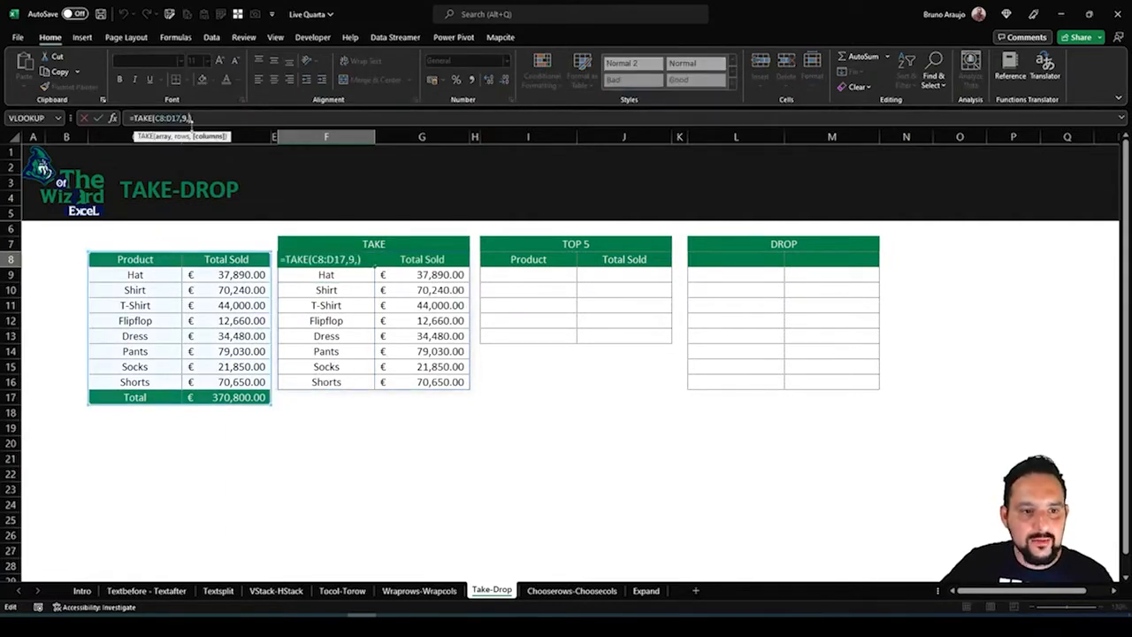
double_click(185, 118)
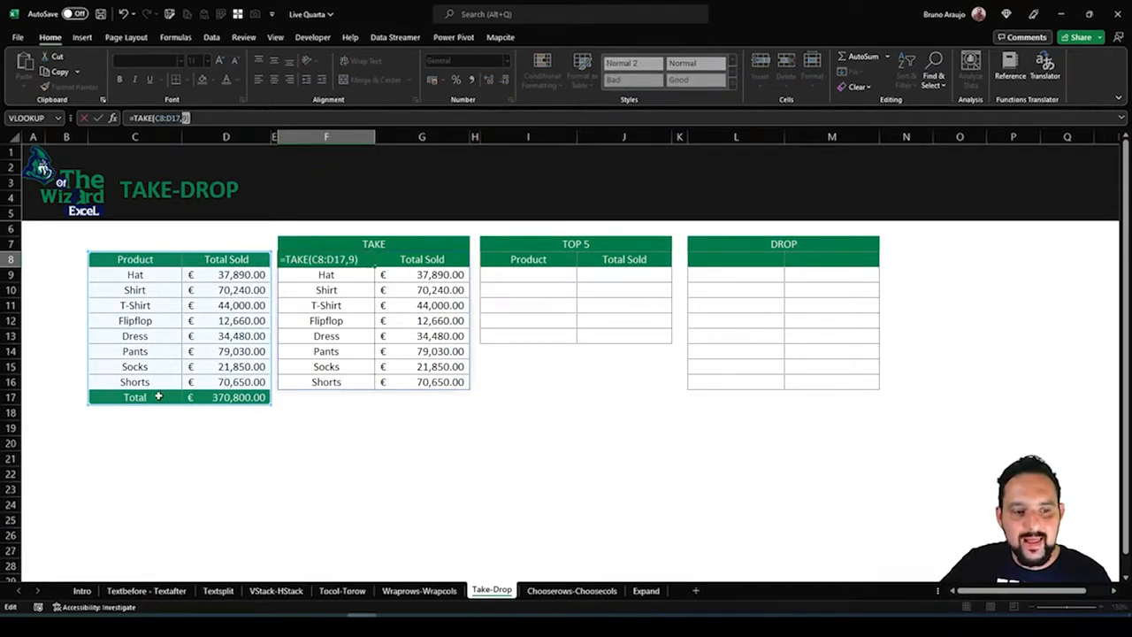
key("Return")
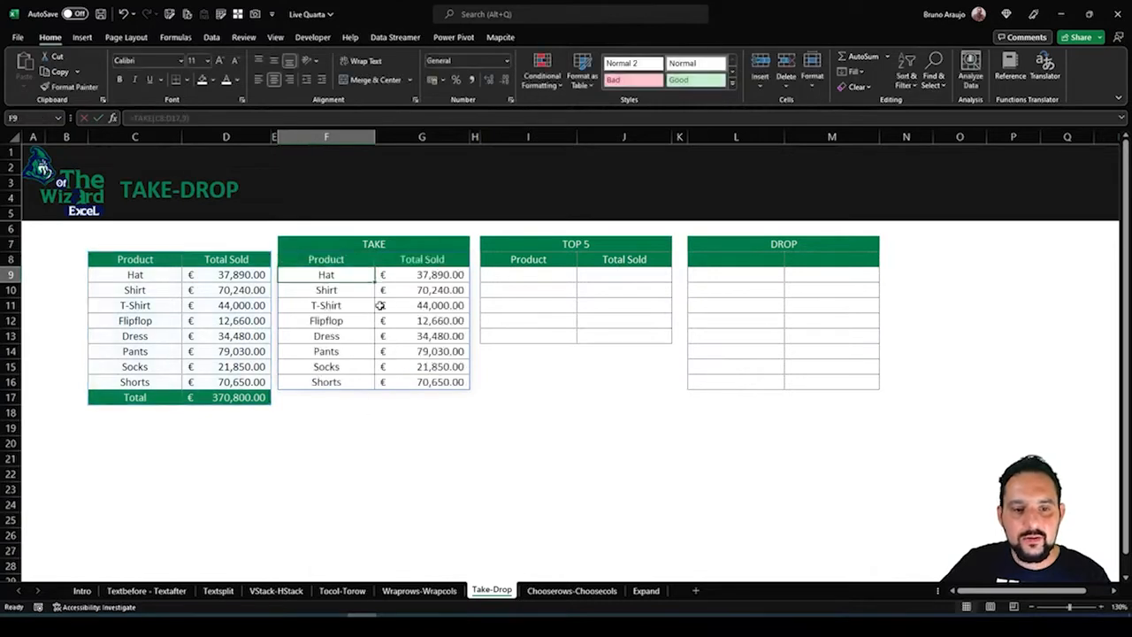
Compare the TAKE output with the source table and its Total row, and look over the empty TOP 5 range
left_click_drag(327, 258, 412, 367)
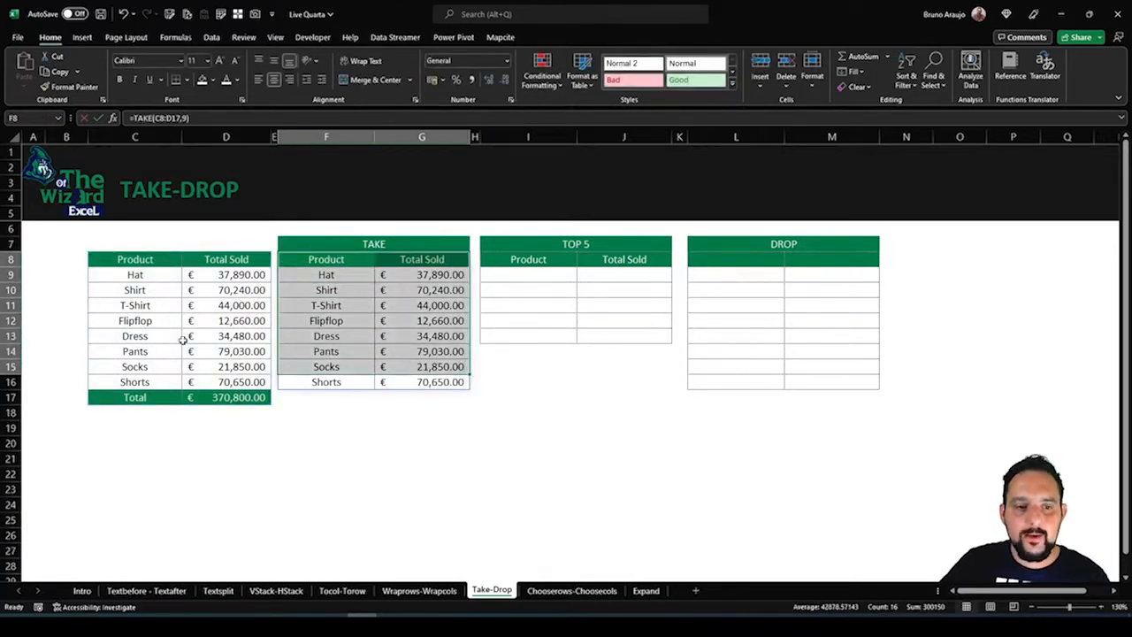
left_click_drag(136, 260, 251, 370)
left_click(148, 395)
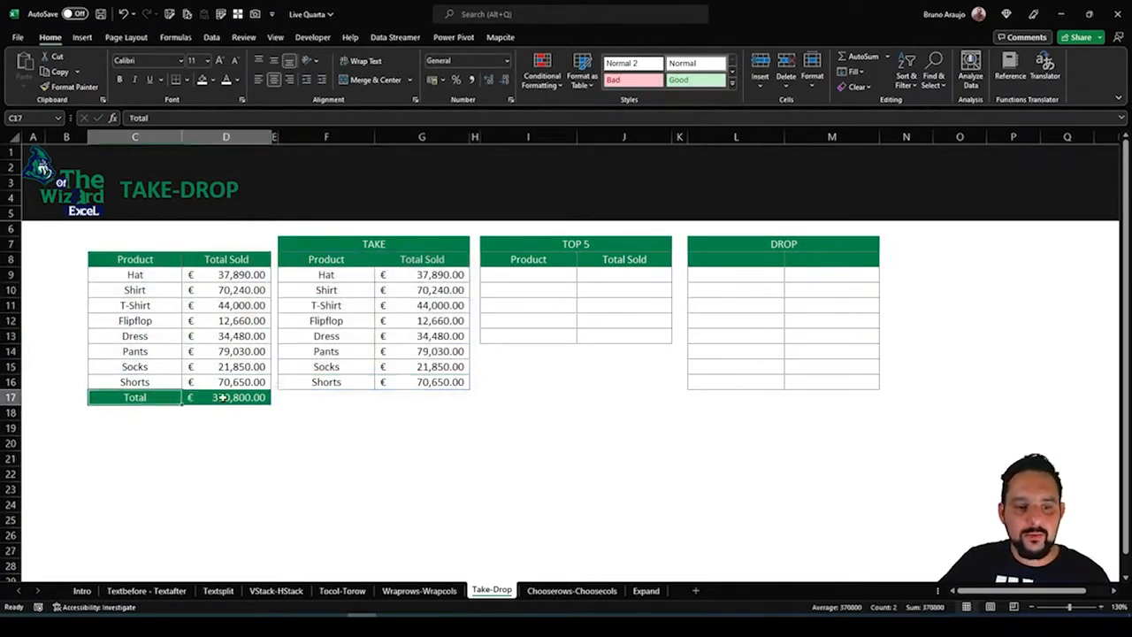
left_click_drag(140, 258, 166, 372)
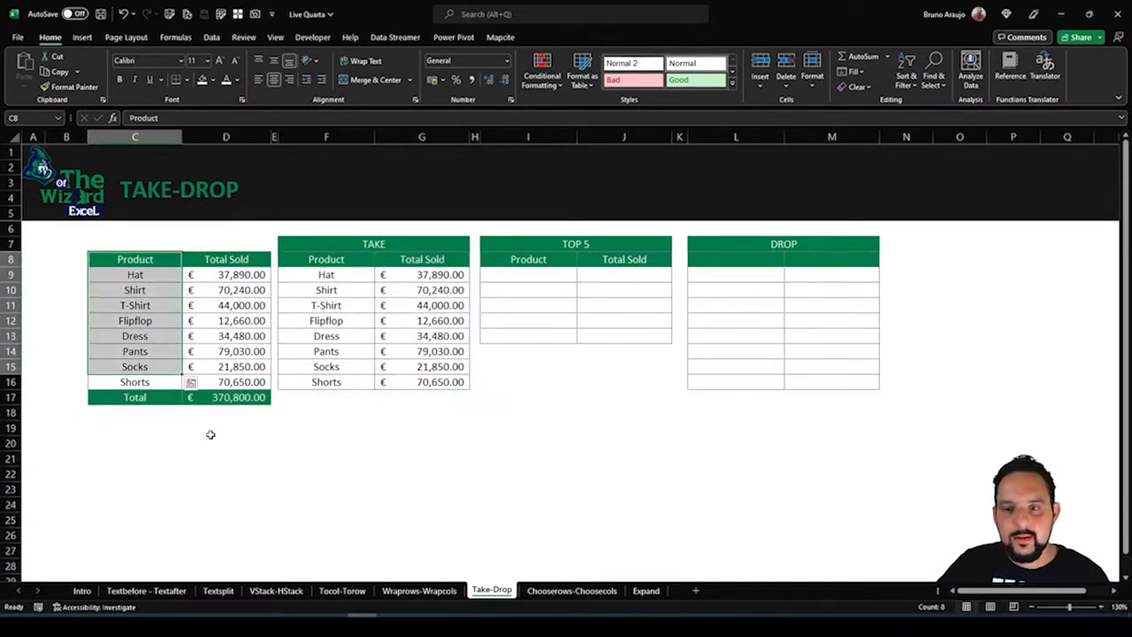
left_click(545, 276)
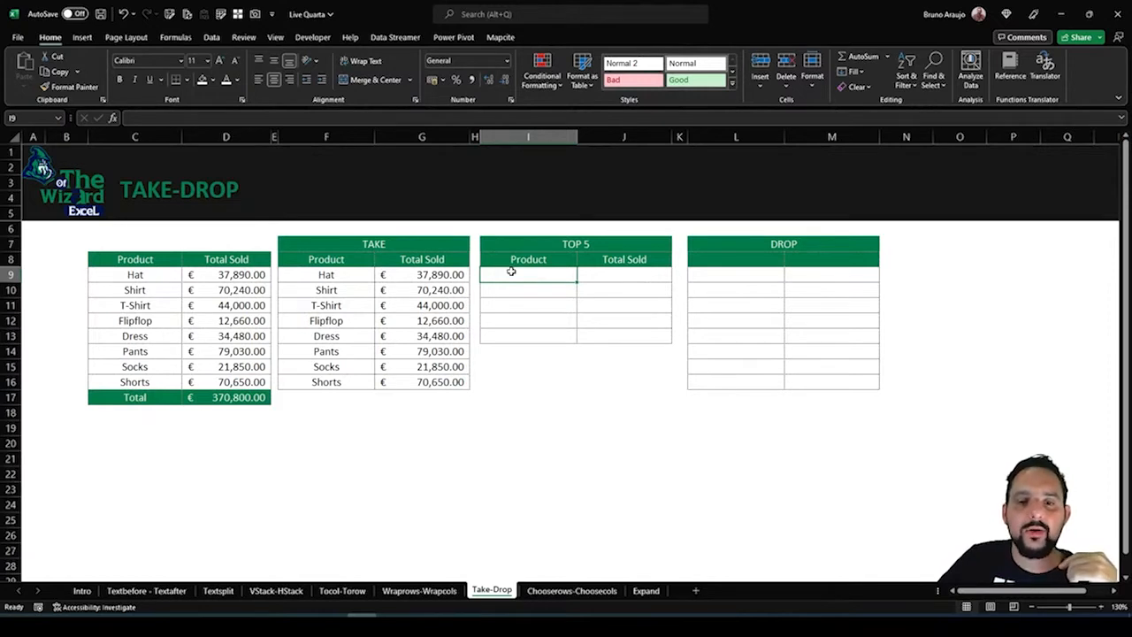
left_click_drag(517, 272, 625, 334)
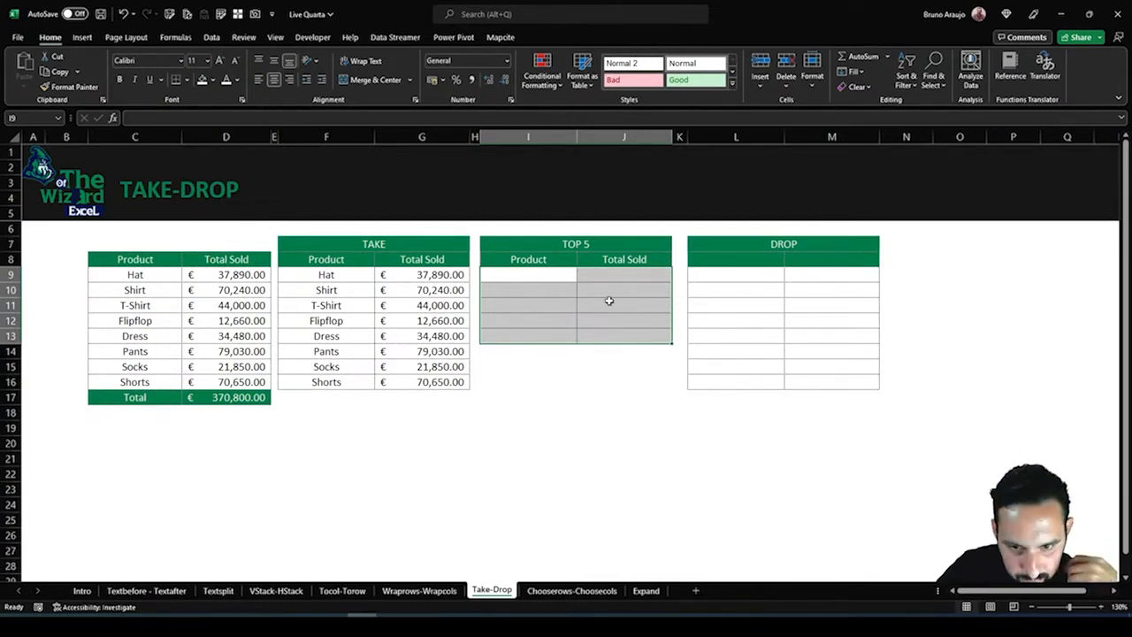
left_click(545, 272)
left_click(414, 244)
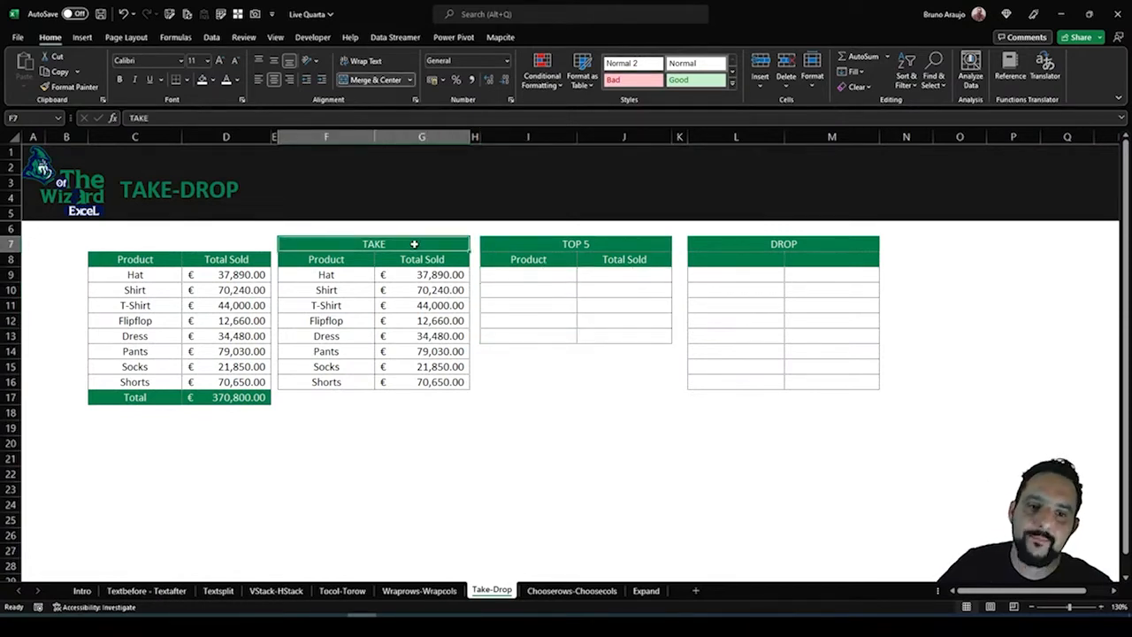
Write =TAKE(C9:D16,5) in I9 under TOP 5 to take the first five product rows of the source table
left_click(528, 272)
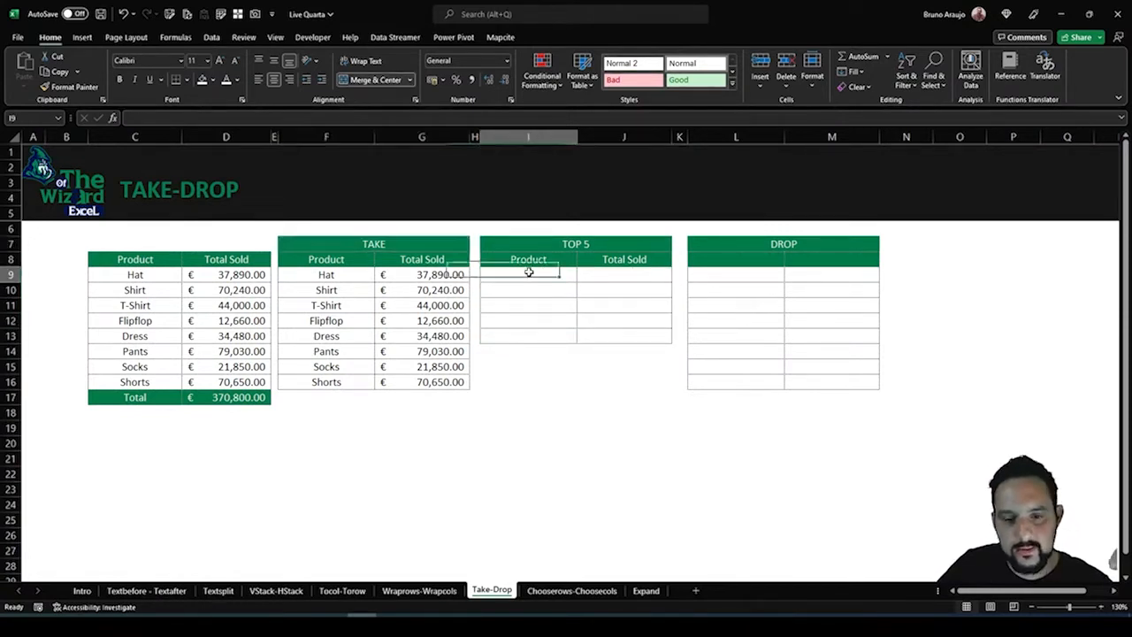
type("=")
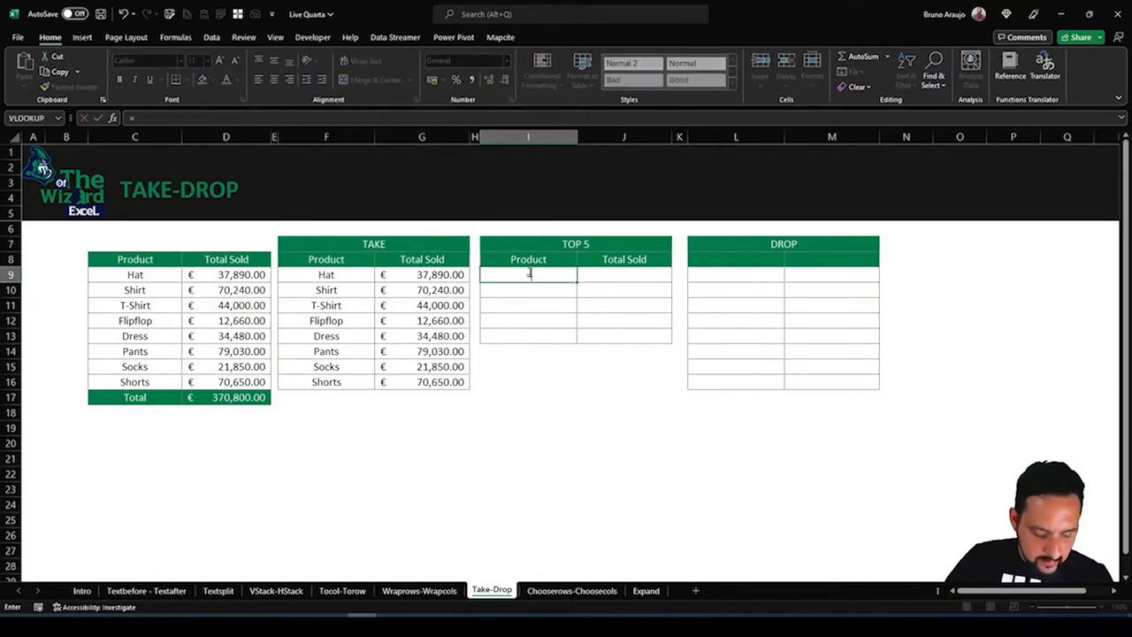
type("ta")
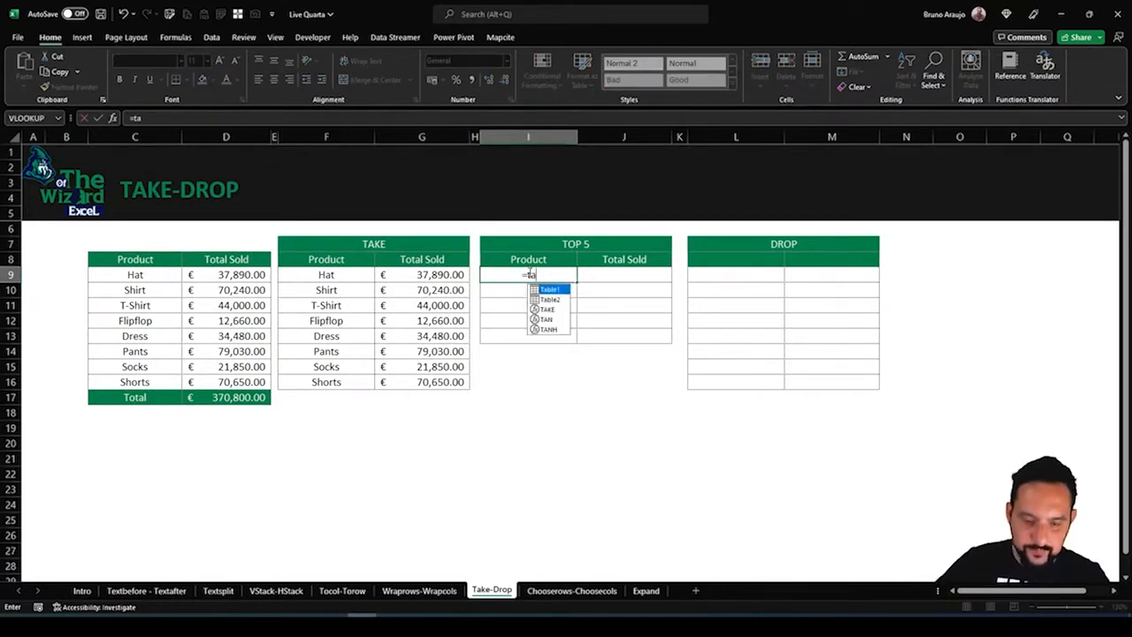
type("k")
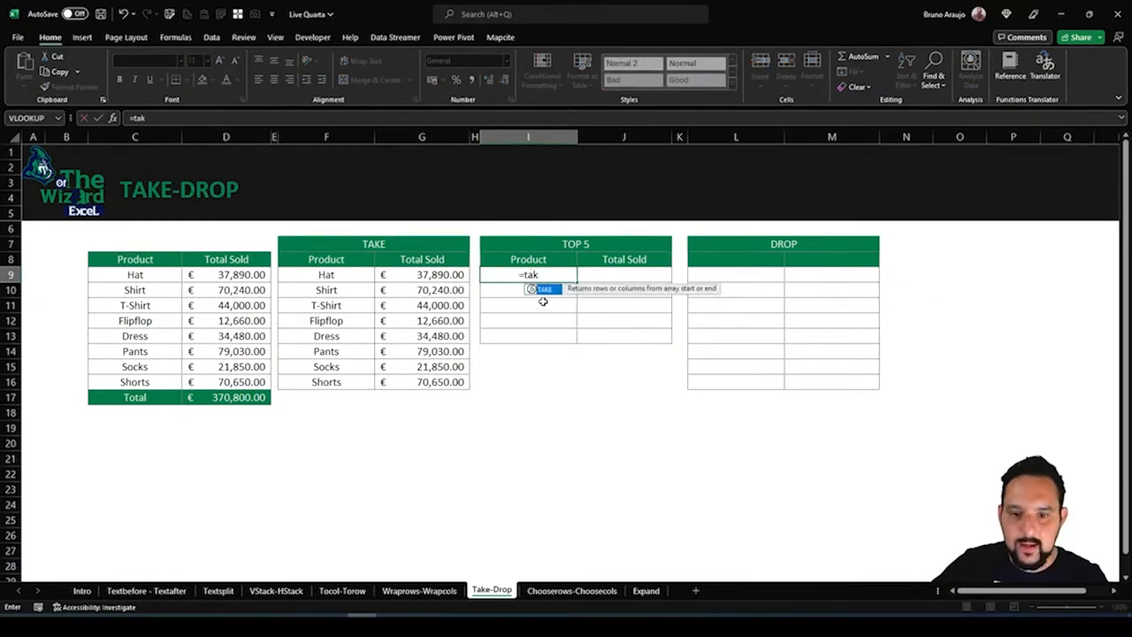
key("Tab")
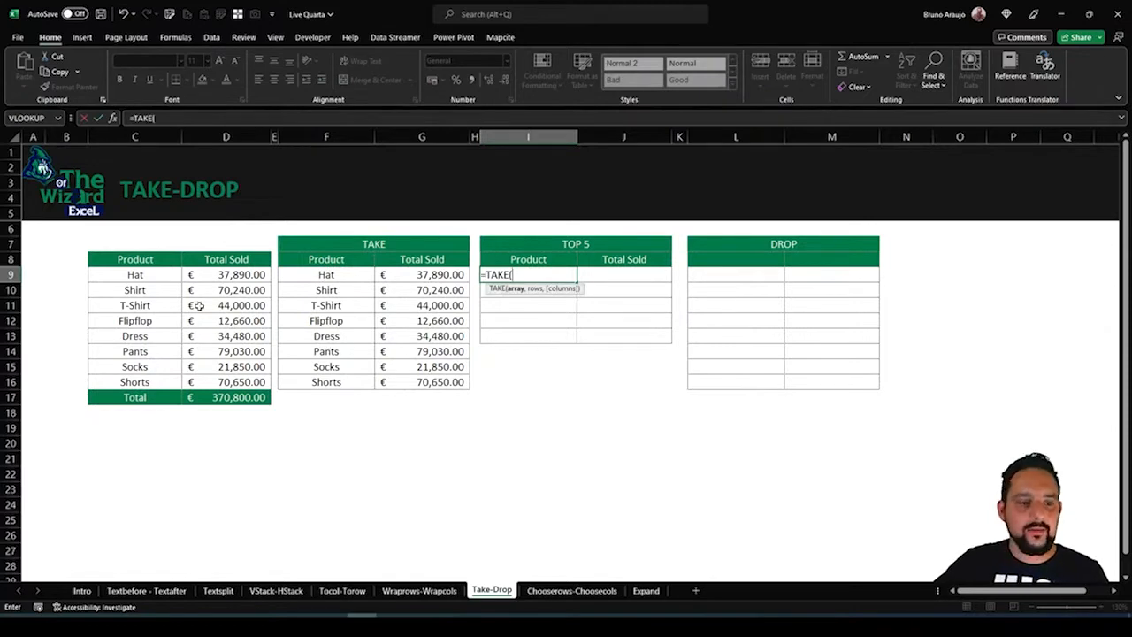
left_click_drag(134, 273, 263, 386)
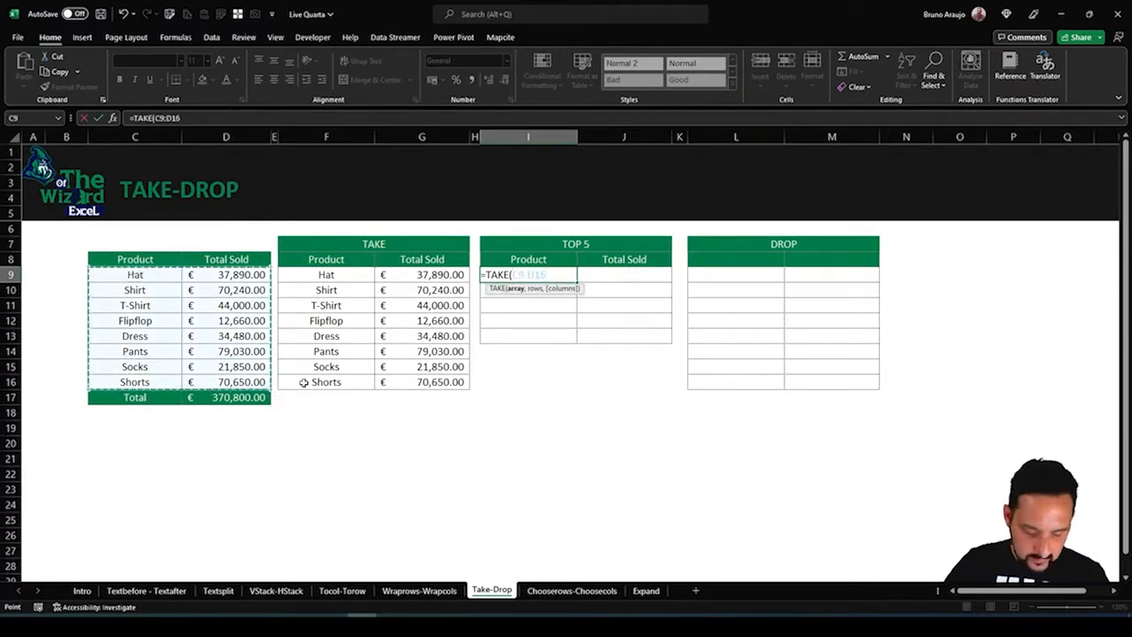
type(",")
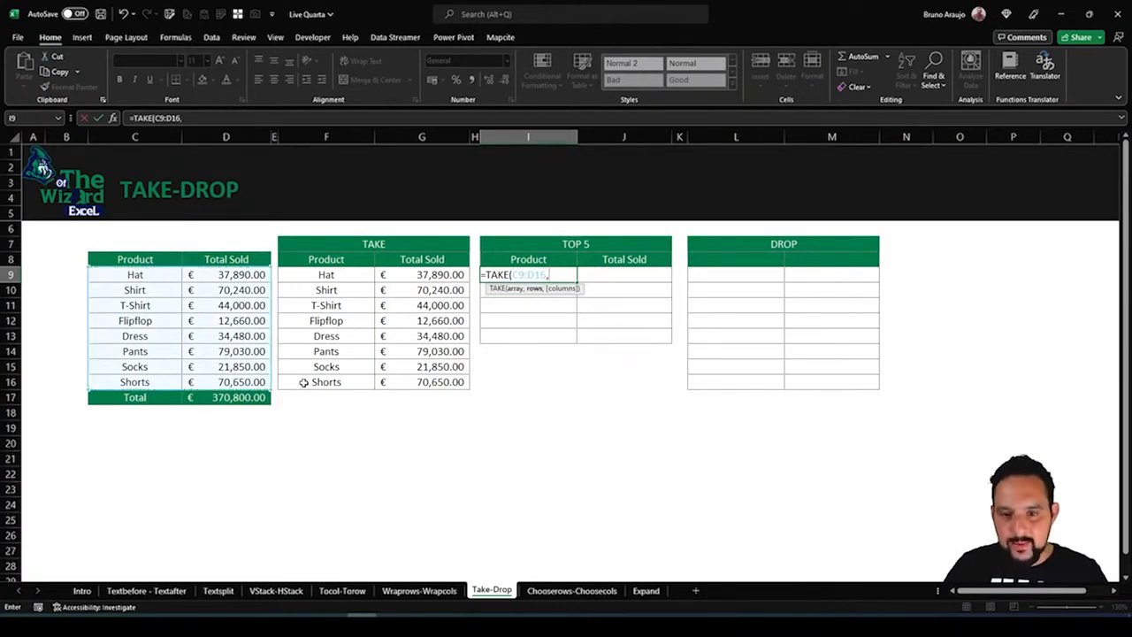
type("5")
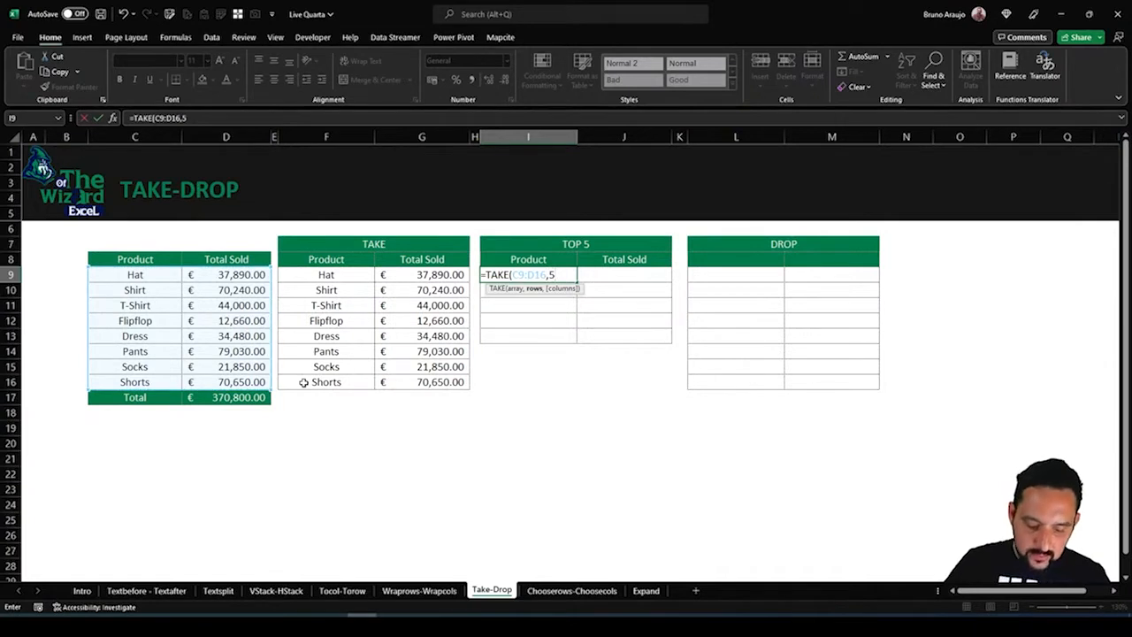
type(")")
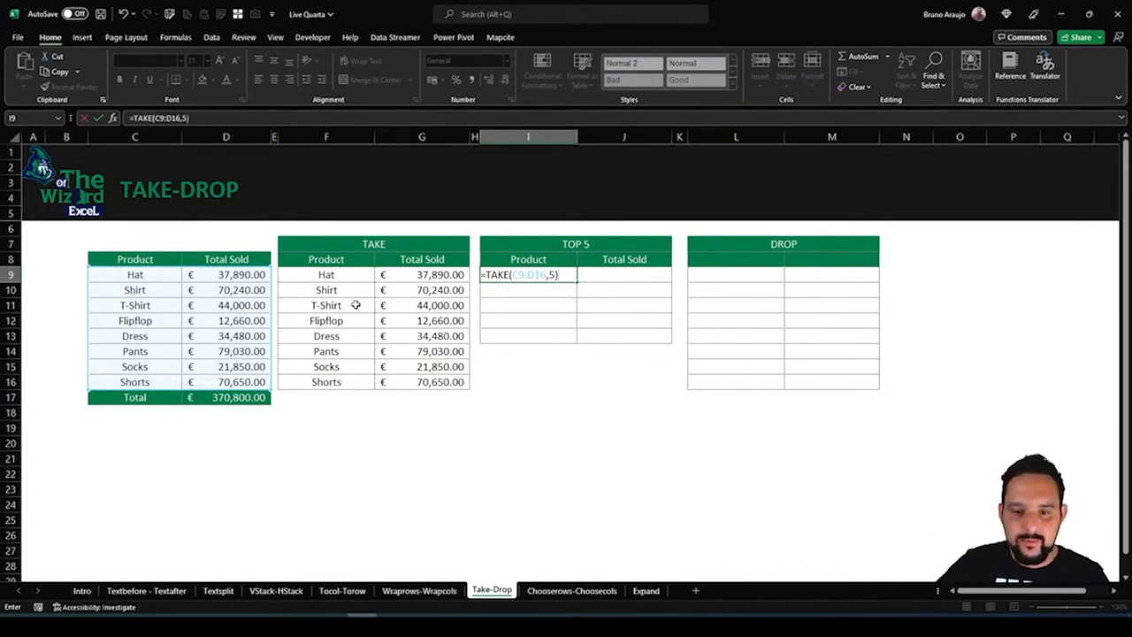
Wrap the array in the I9 formula in a descending SORT by the second column and enter =TAKE(SORT(C9:D16,2,-1),5)
left_click_drag(513, 274, 548, 275)
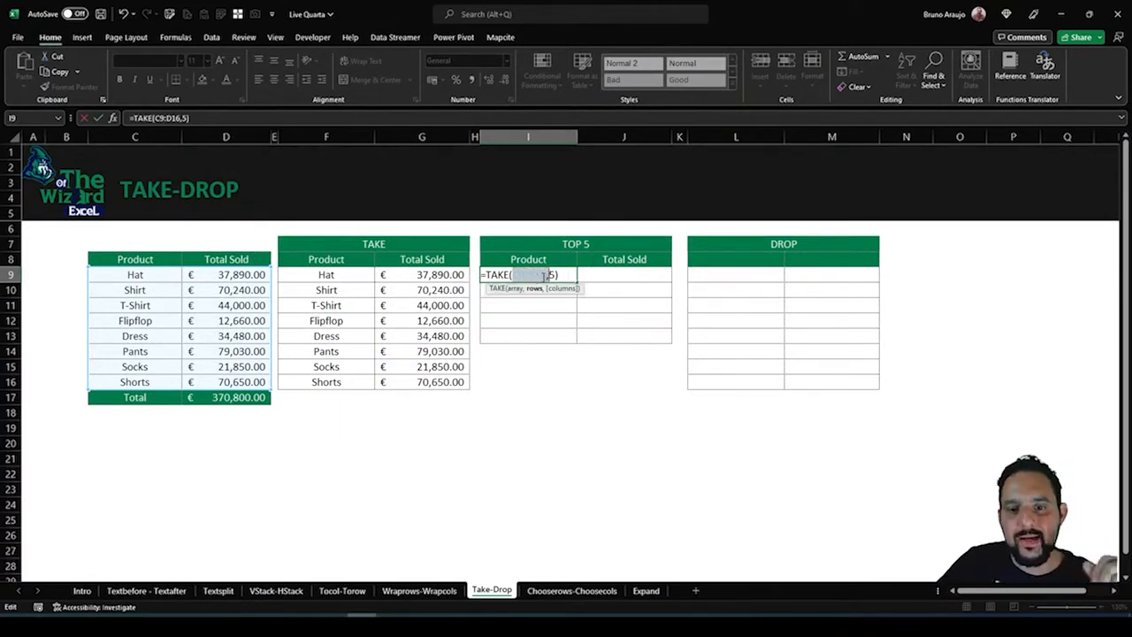
left_click(546, 276)
left_click_drag(542, 275, 513, 276)
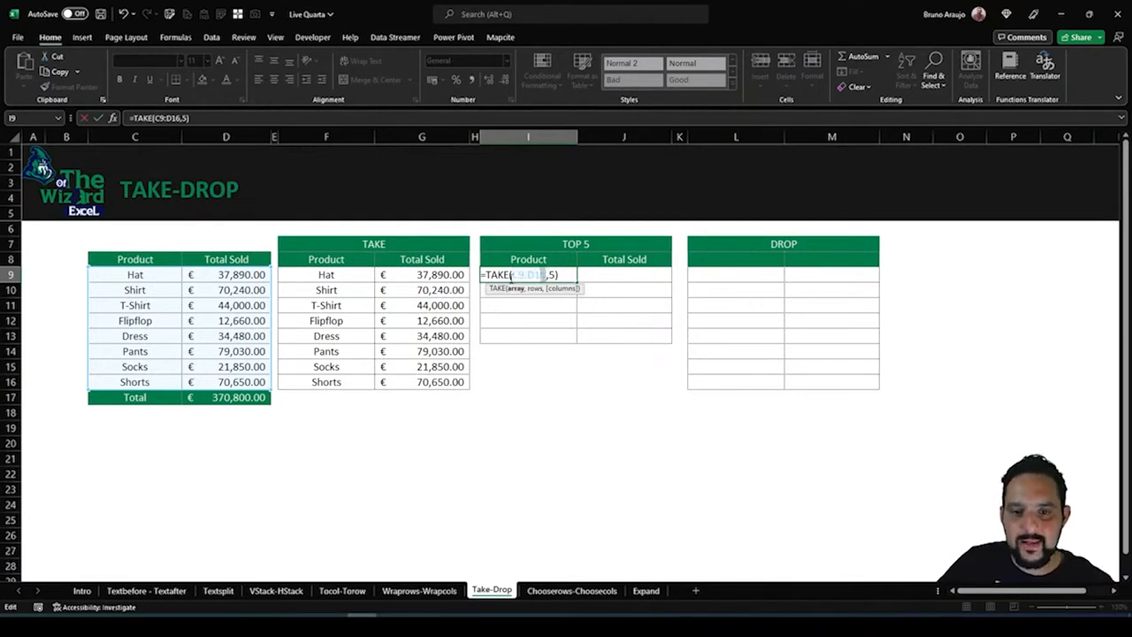
left_click(512, 277)
type("sort")
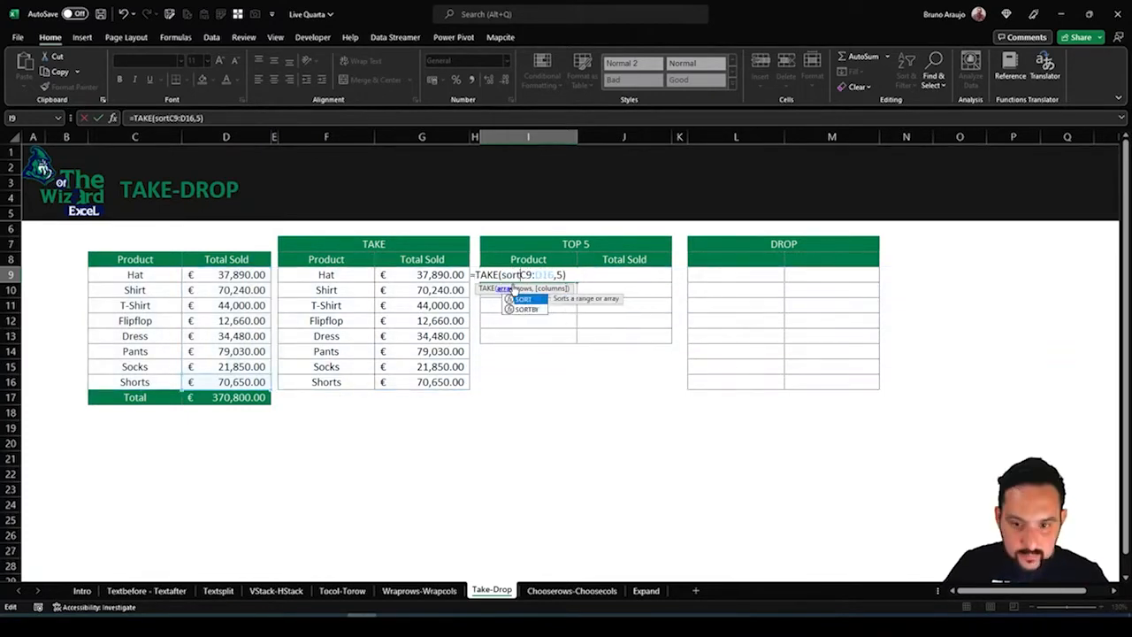
double_click(525, 300)
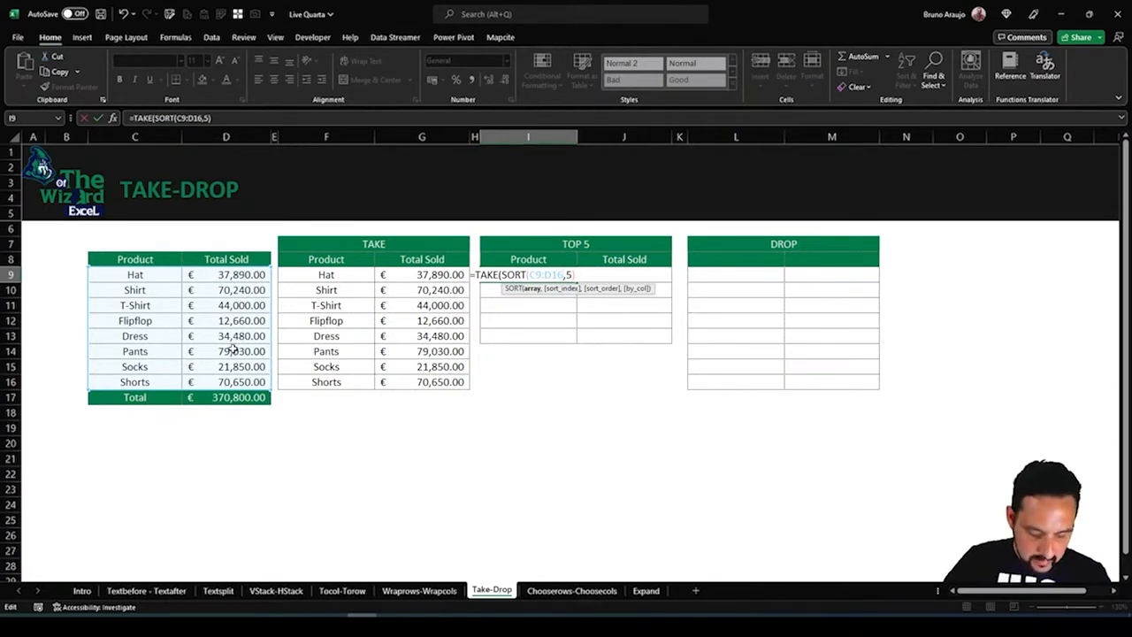
type(",2")
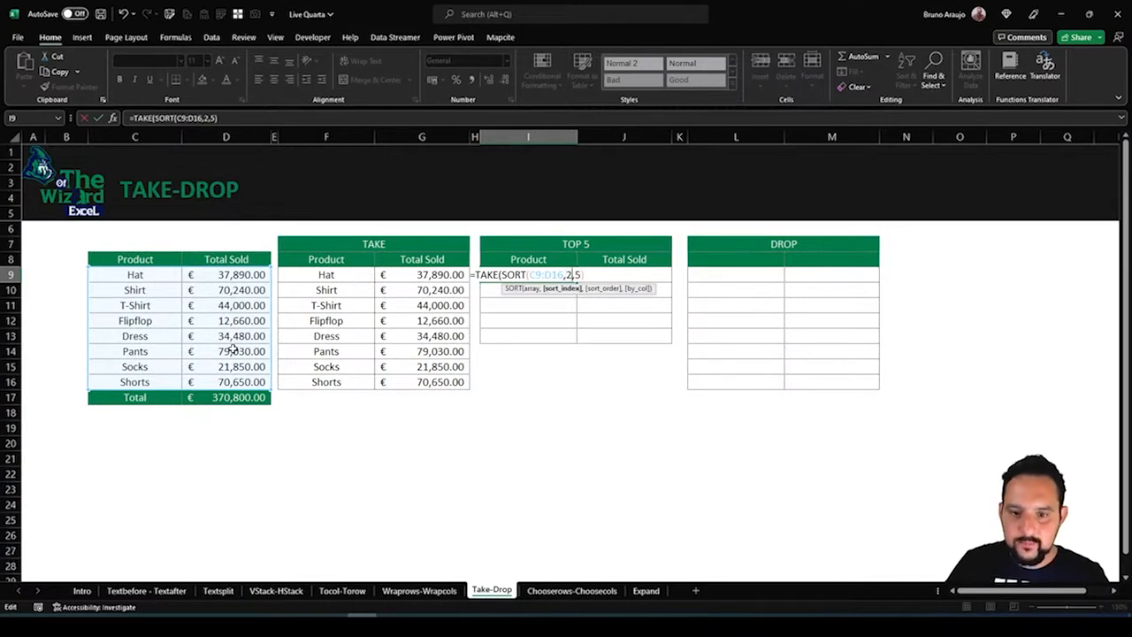
type(",")
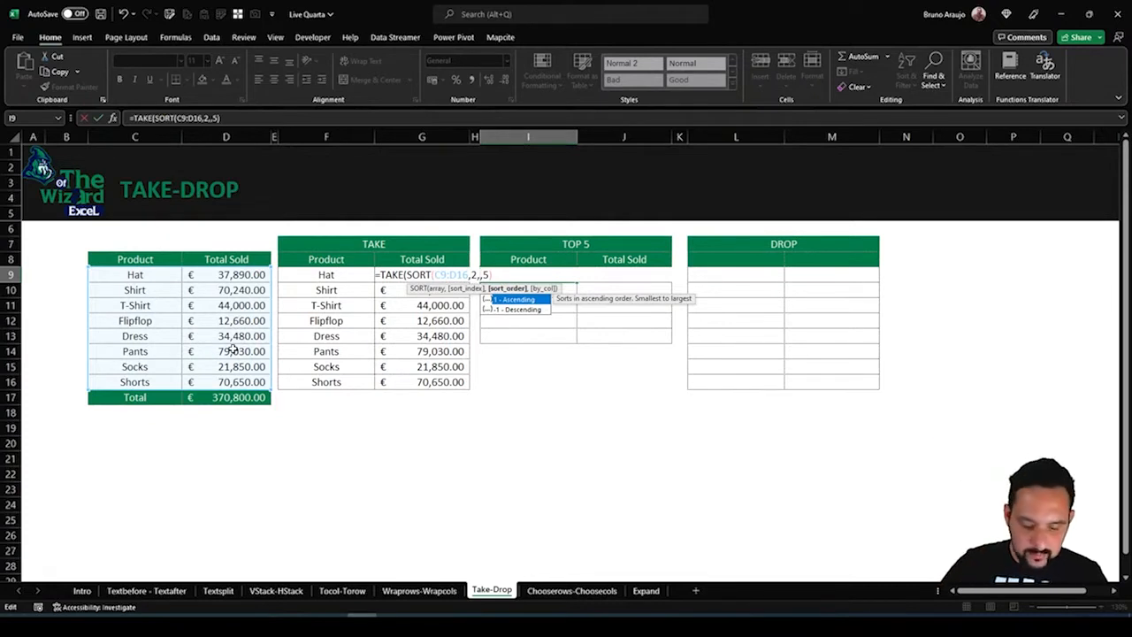
type("-1")
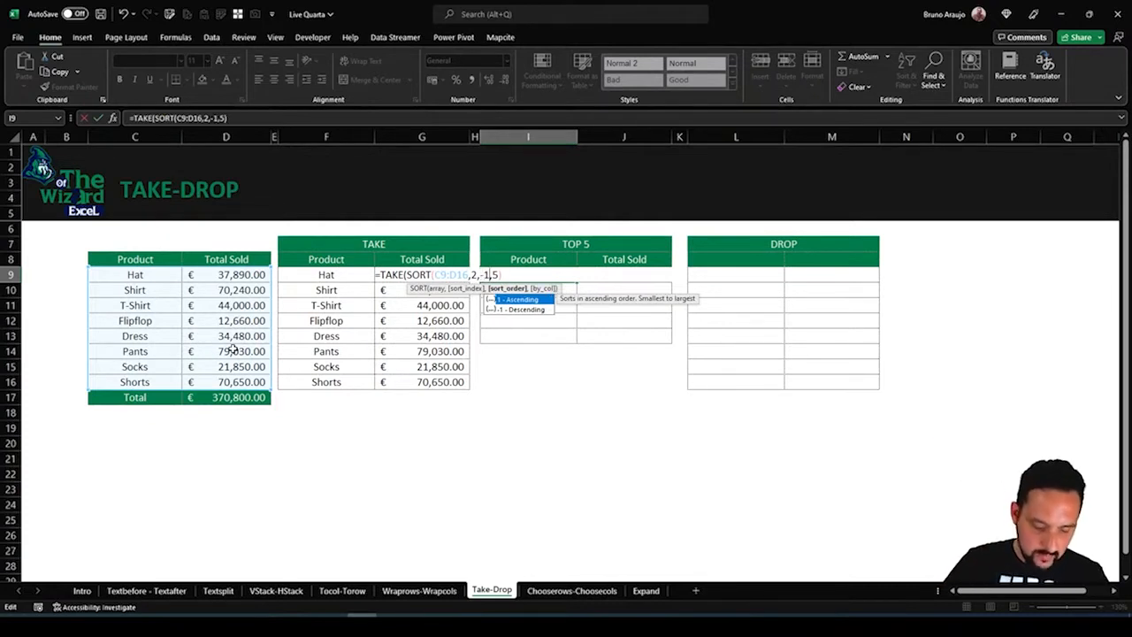
type(")")
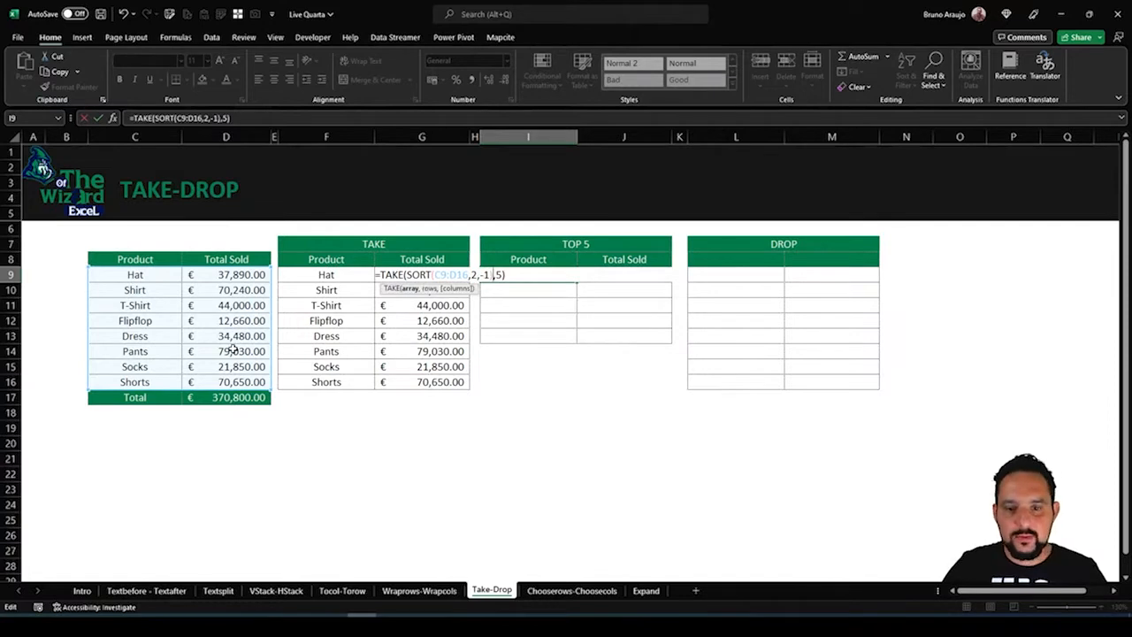
key("Return")
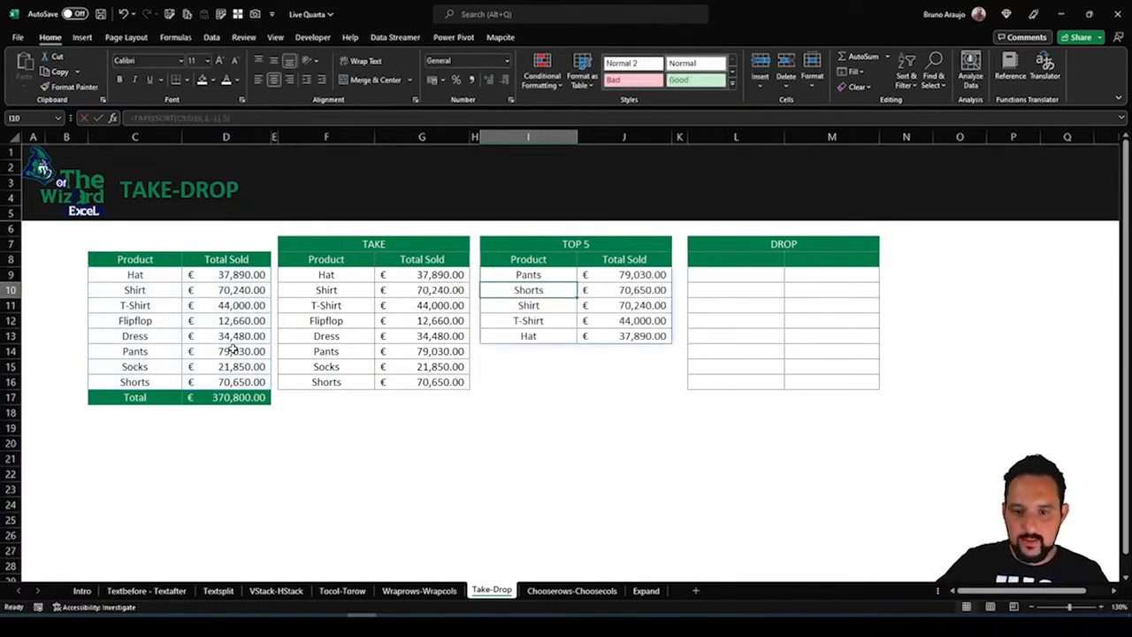
Review the TOP 5 rows and inspect the arguments of the nested TAKE and SORT formula in I9
left_click_drag(535, 275, 619, 275)
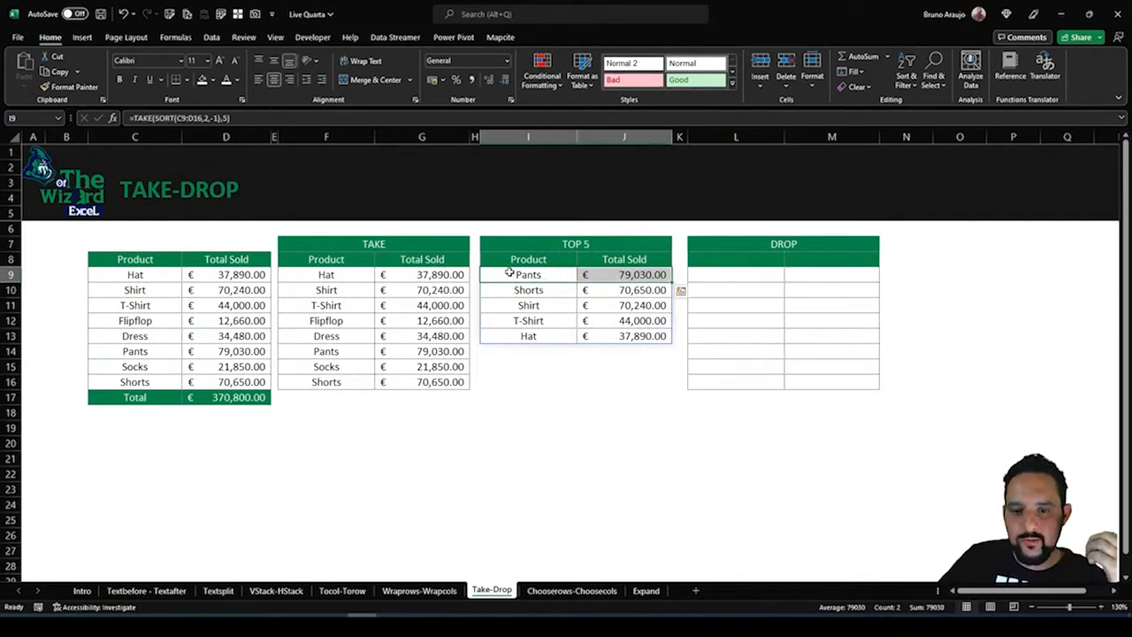
left_click_drag(502, 273, 584, 336)
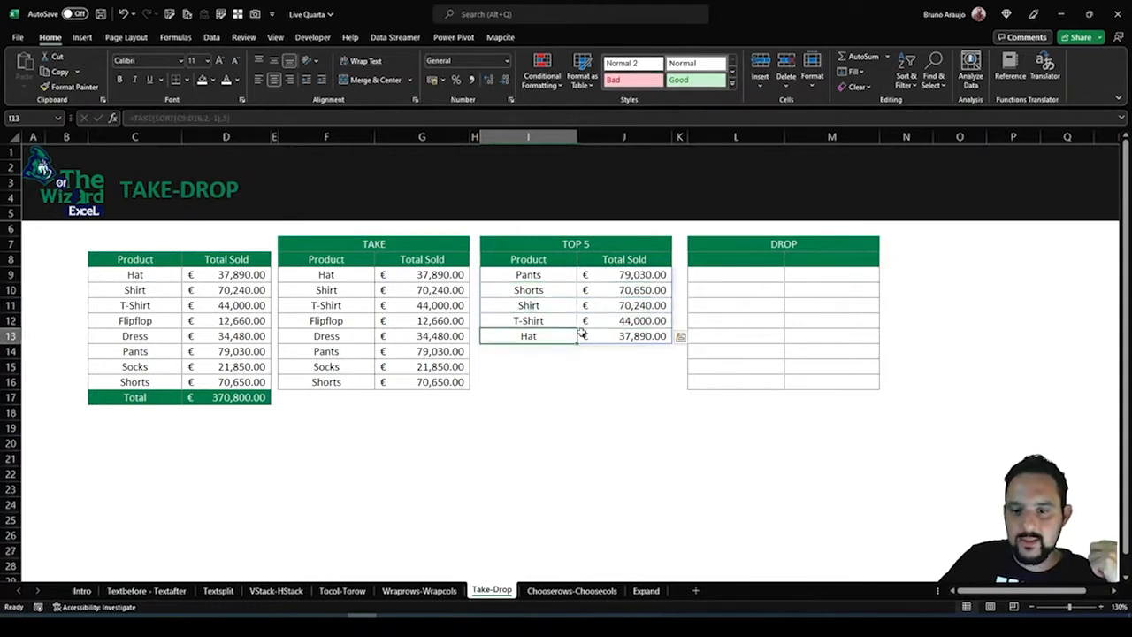
left_click(537, 387)
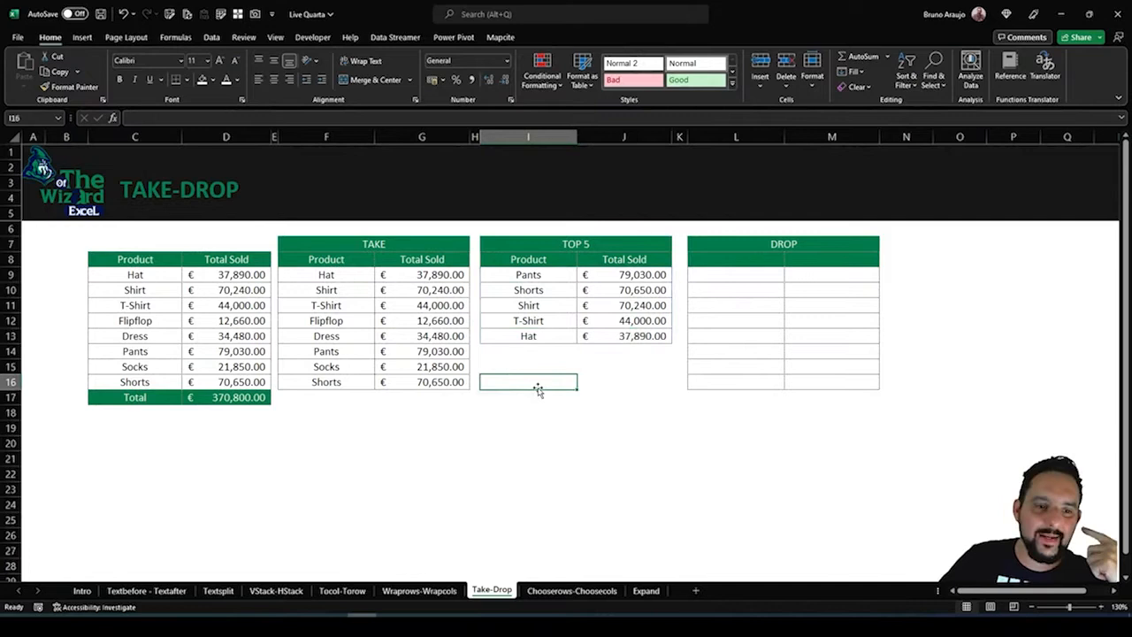
left_click(518, 274)
double_click(517, 274)
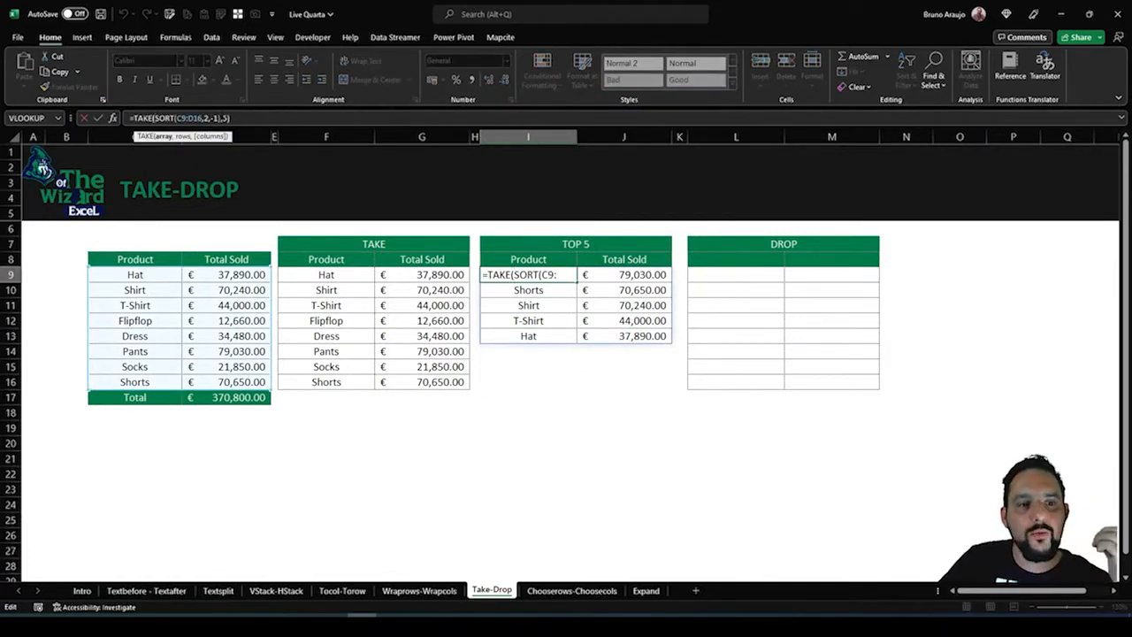
left_click(226, 118)
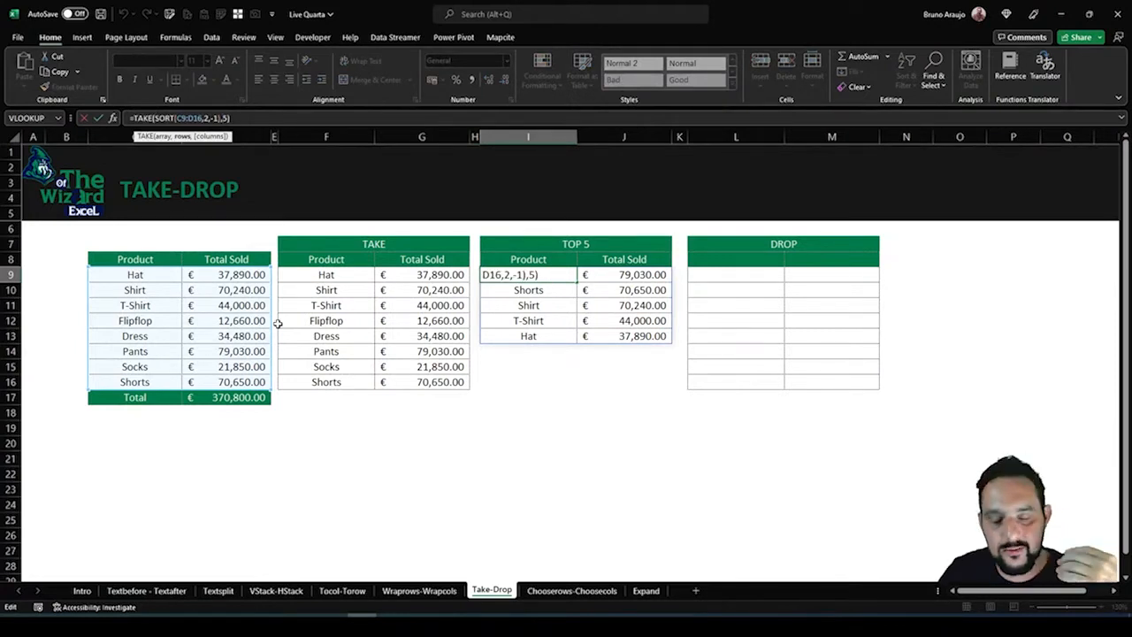
key("Escape")
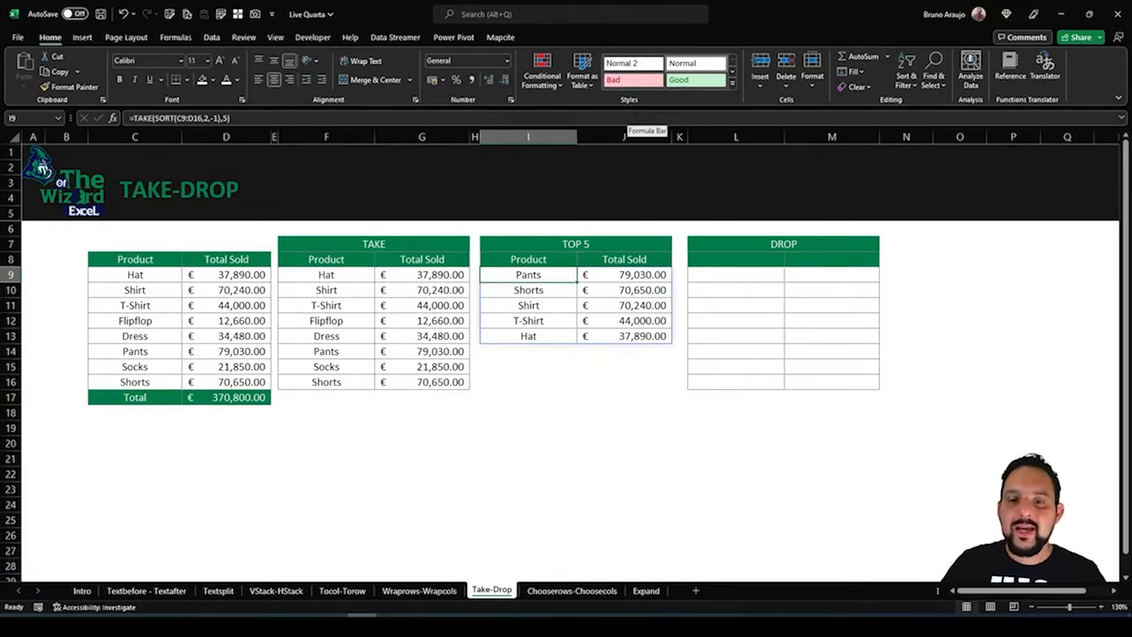
Enter =DROP(C8:D17,1) in L8 to return the source table without its first row
left_click(716, 258)
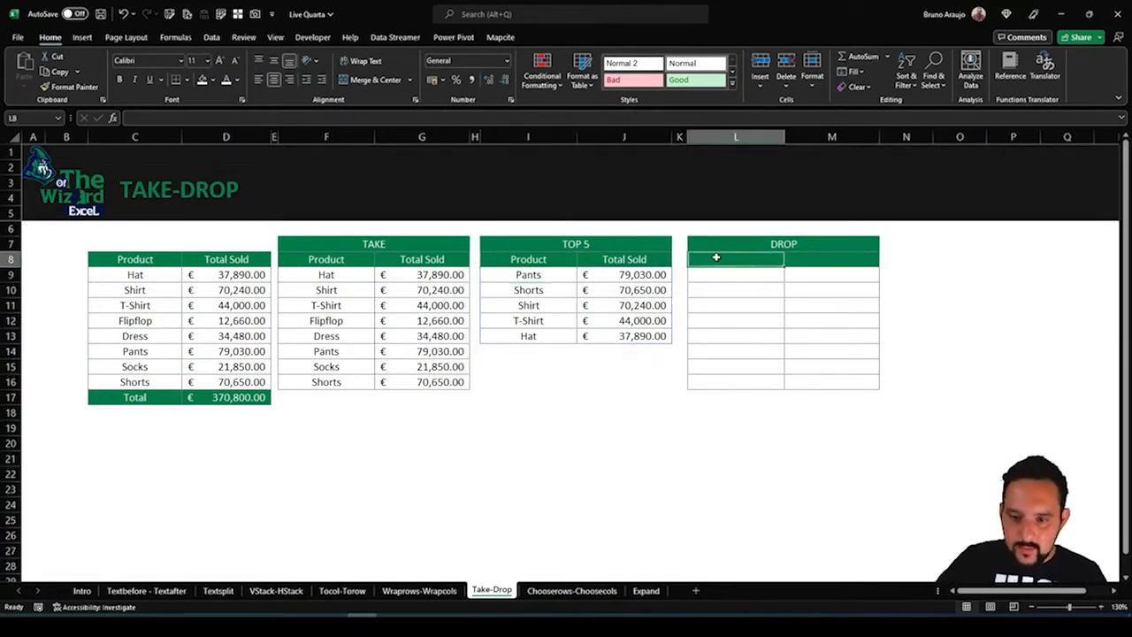
type("=d")
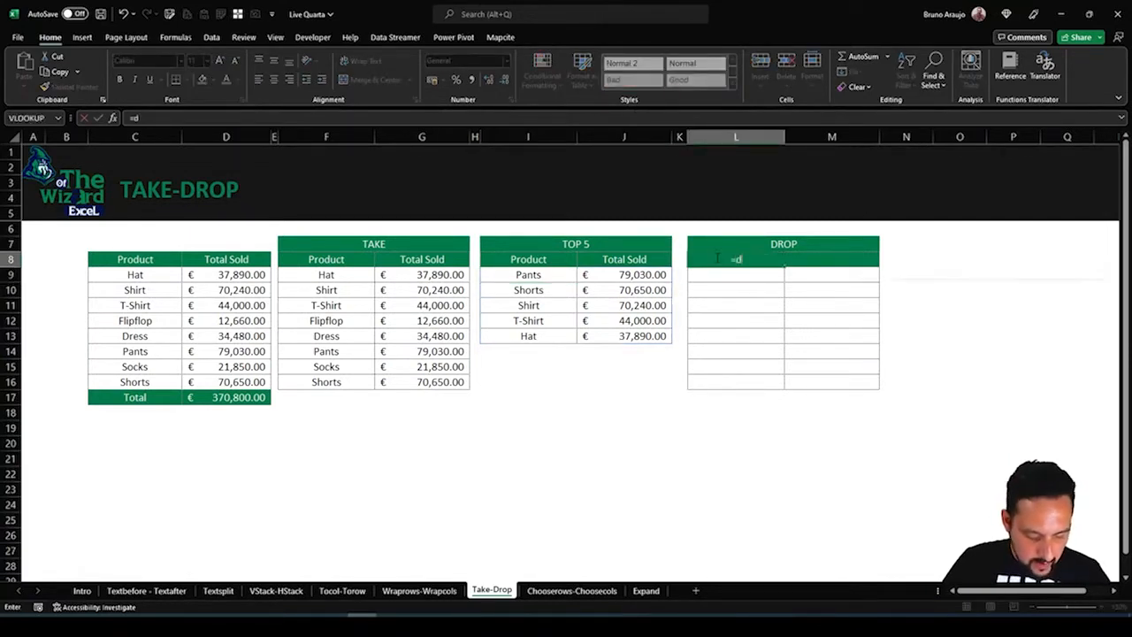
type("rop(")
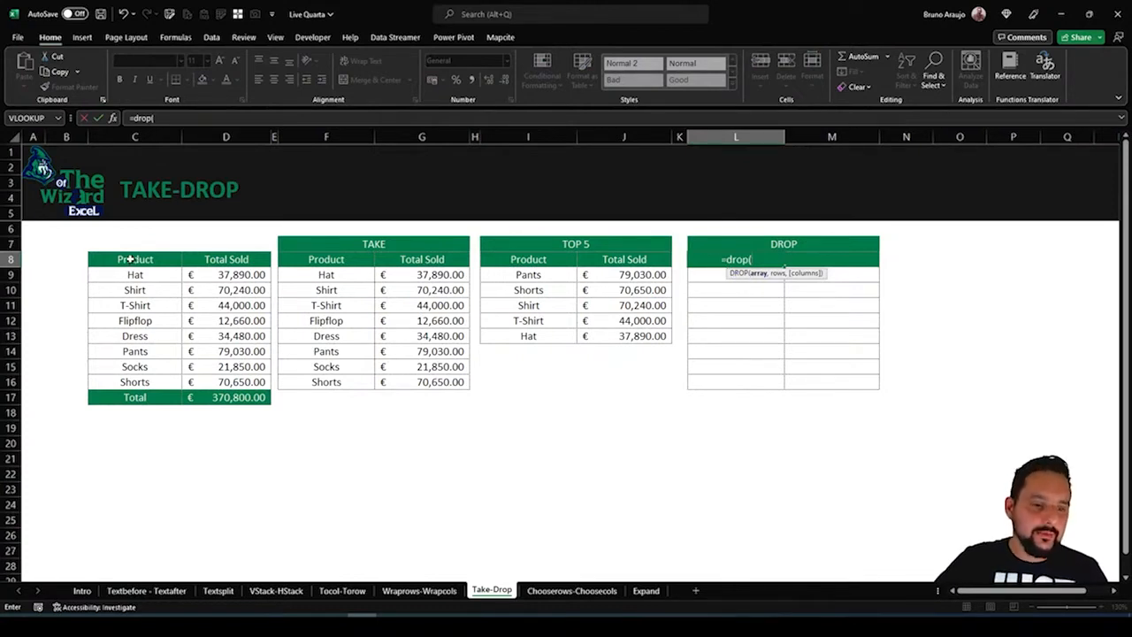
left_click_drag(128, 258, 245, 392)
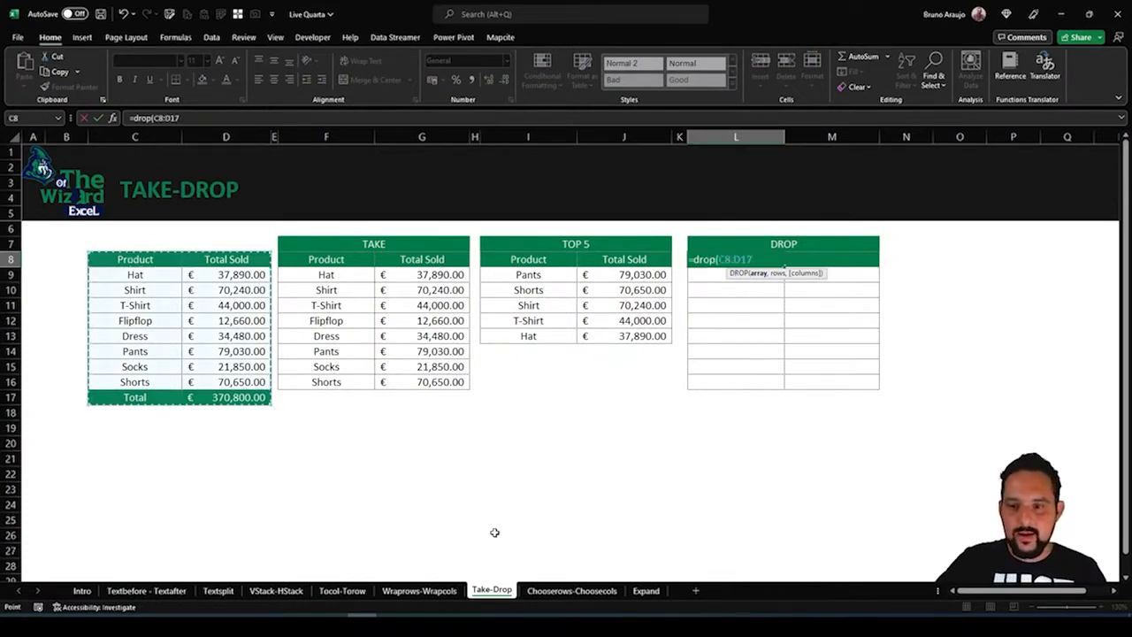
type(",l")
key("BackSpace")
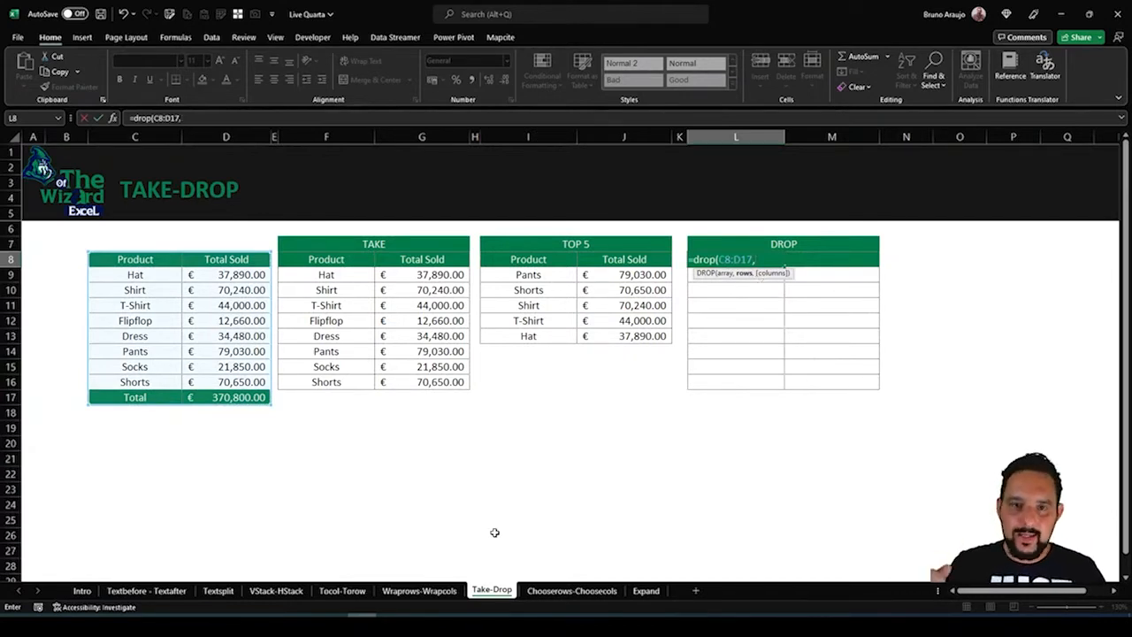
type("1")
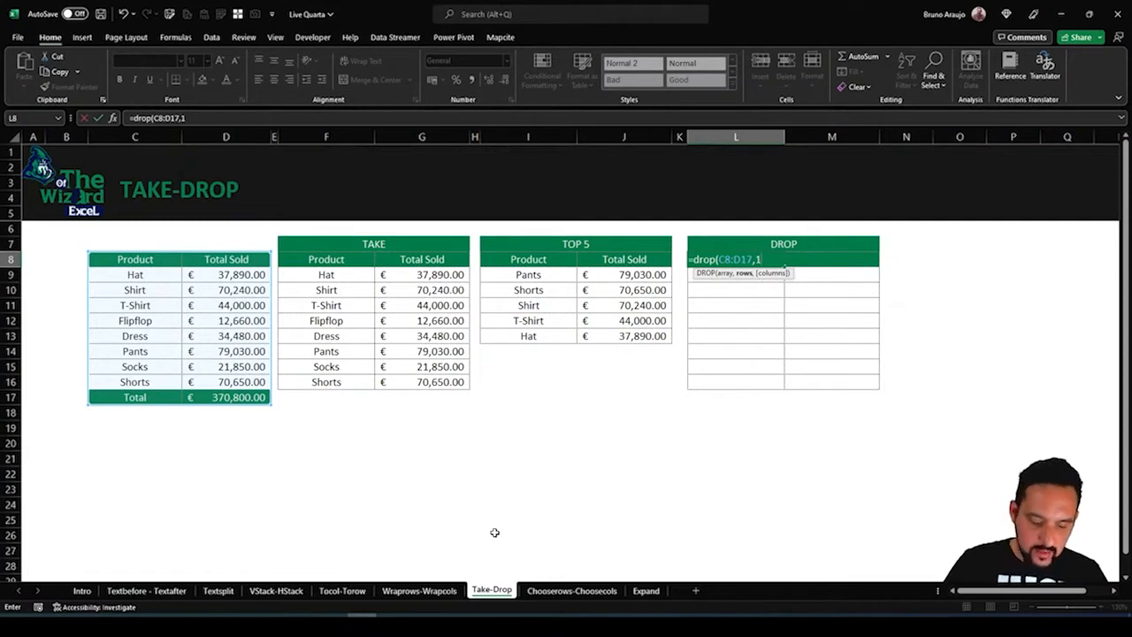
type(")")
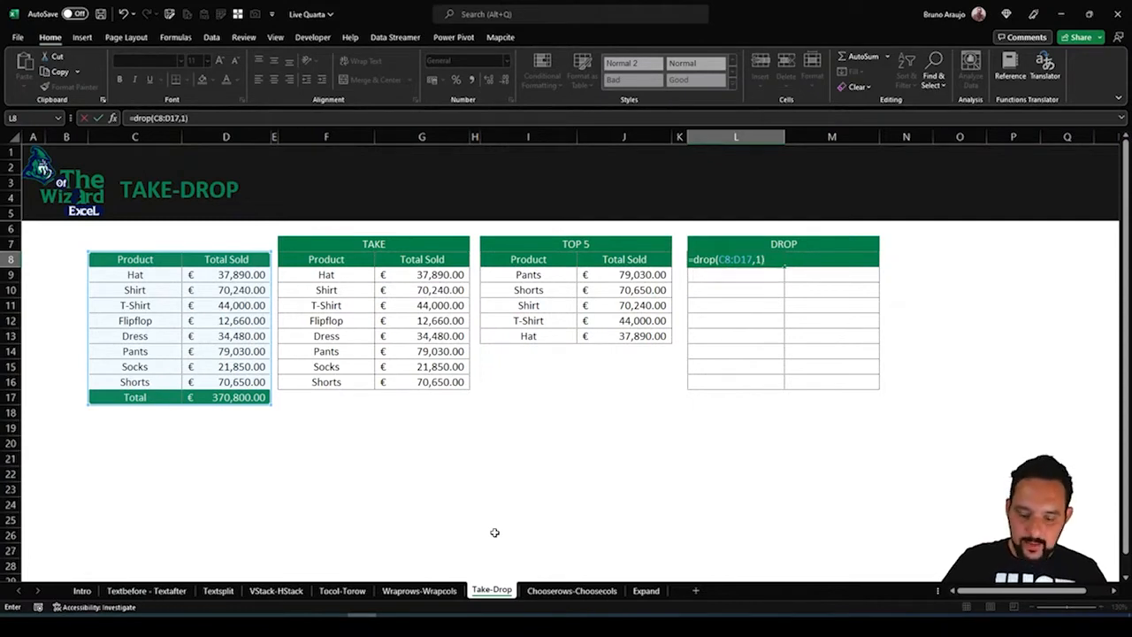
key("Return")
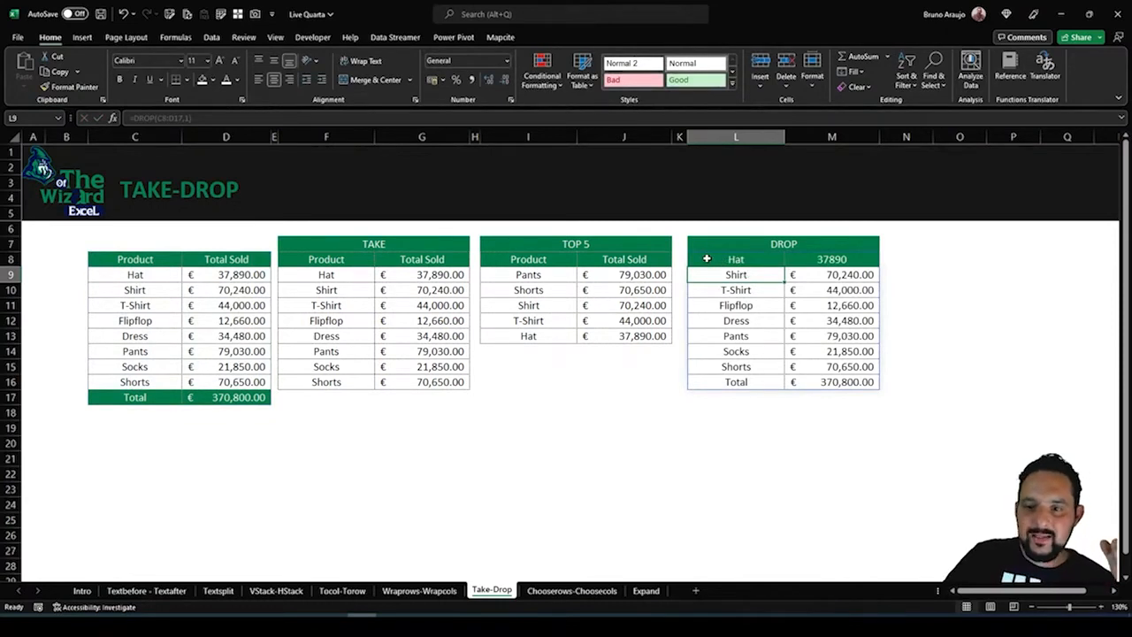
Examine the first row of the DROP output and the rows argument of its formula in L8
left_click_drag(707, 258, 791, 259)
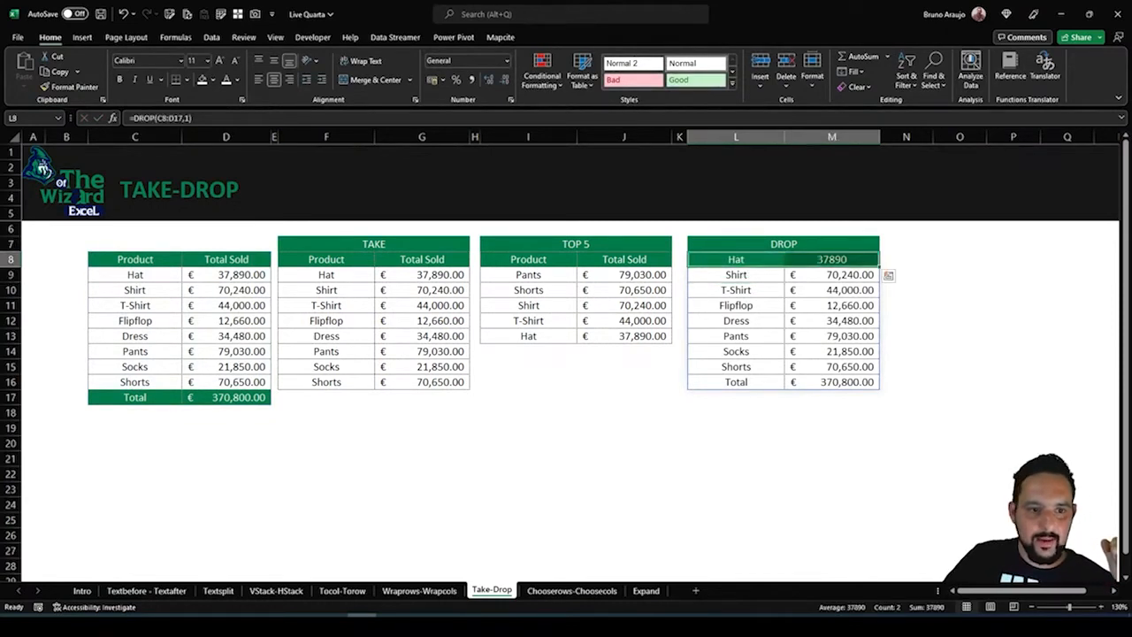
key("F2")
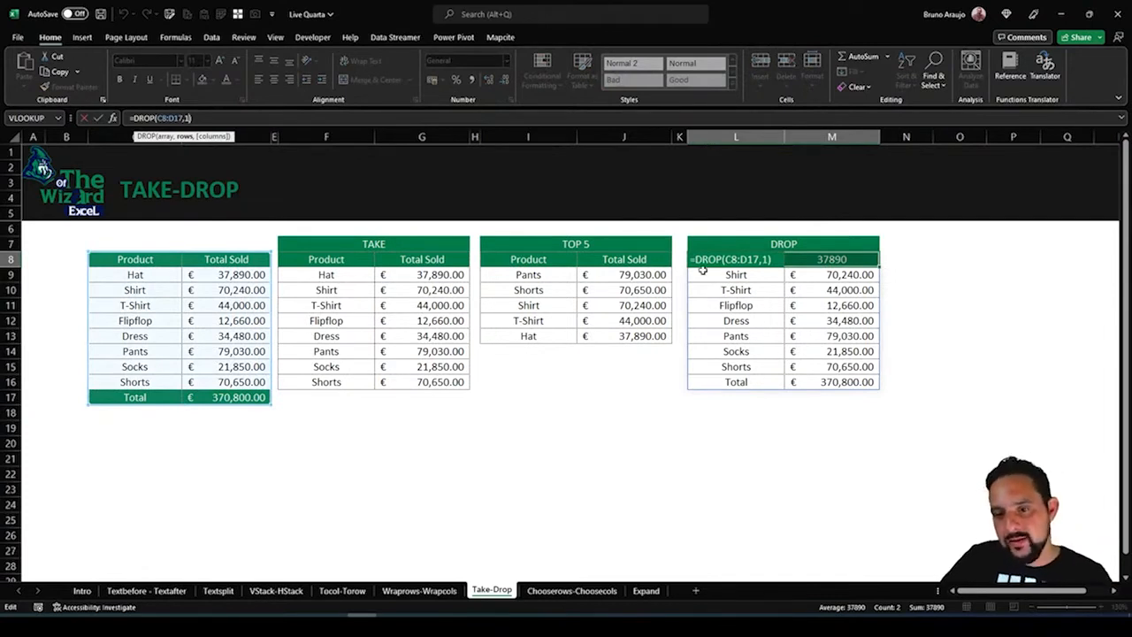
key("Escape")
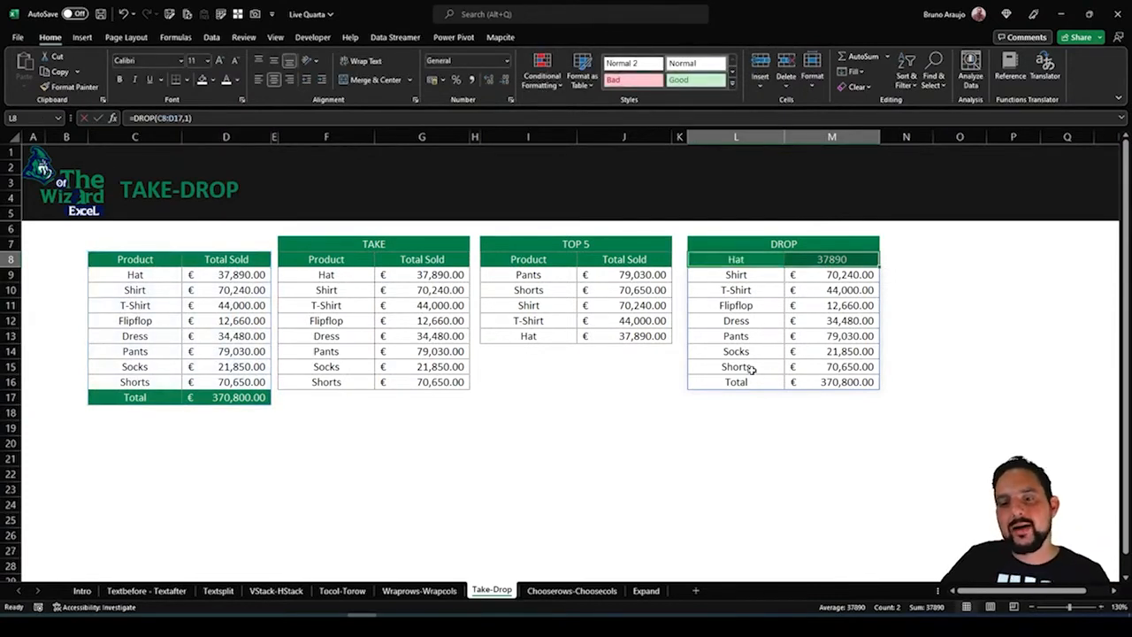
Examine the DROP output's Total row and first row, and inspect the instance_num argument of the TEXTAFTER formula in F10 on the Textbefore - Textafter sheet
left_click_drag(719, 386, 840, 386)
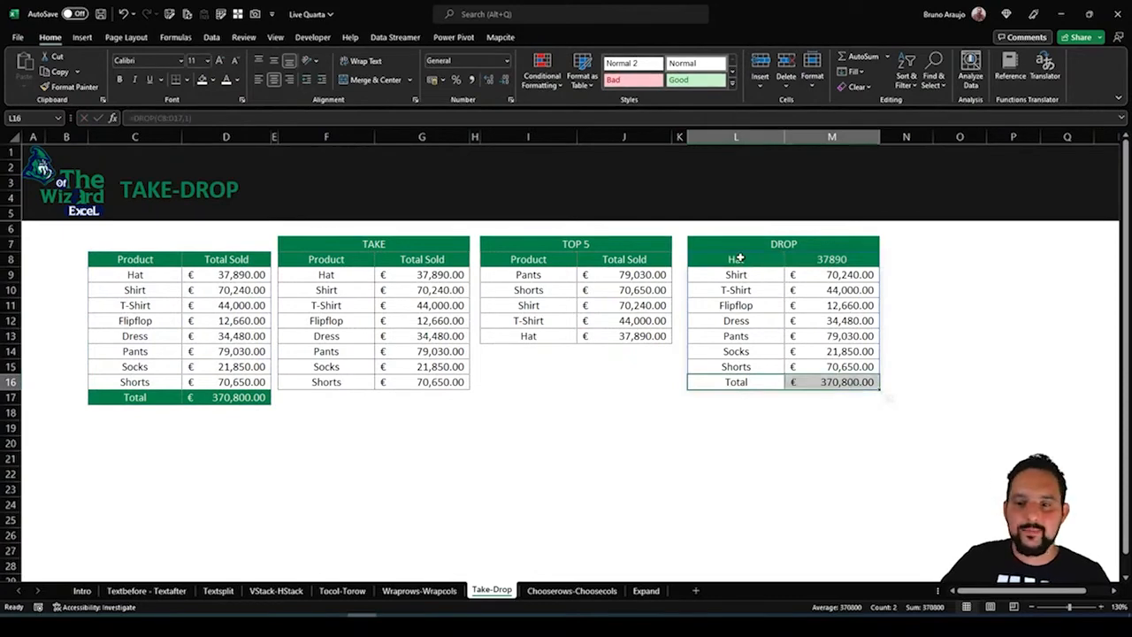
left_click(741, 258)
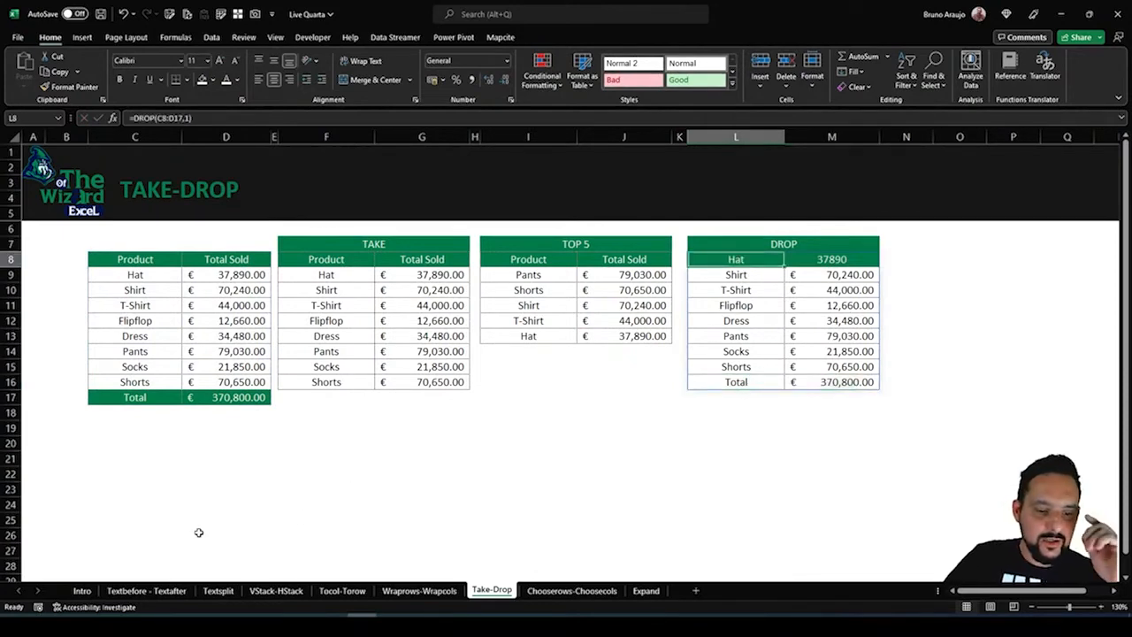
left_click(154, 594)
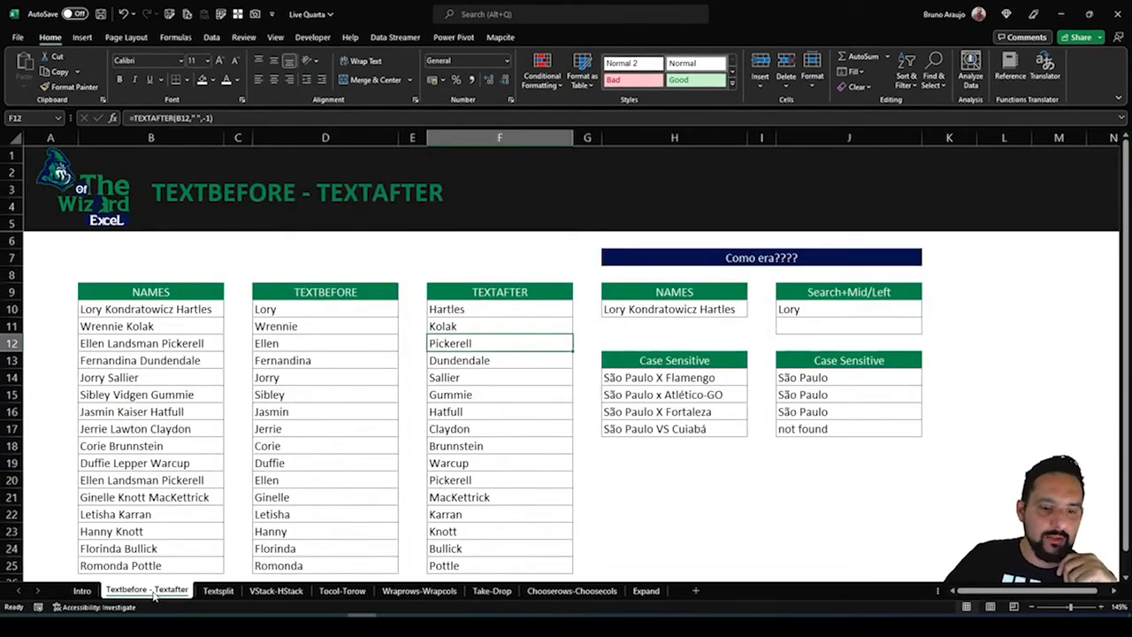
left_click(482, 311)
left_click_drag(207, 119, 134, 118)
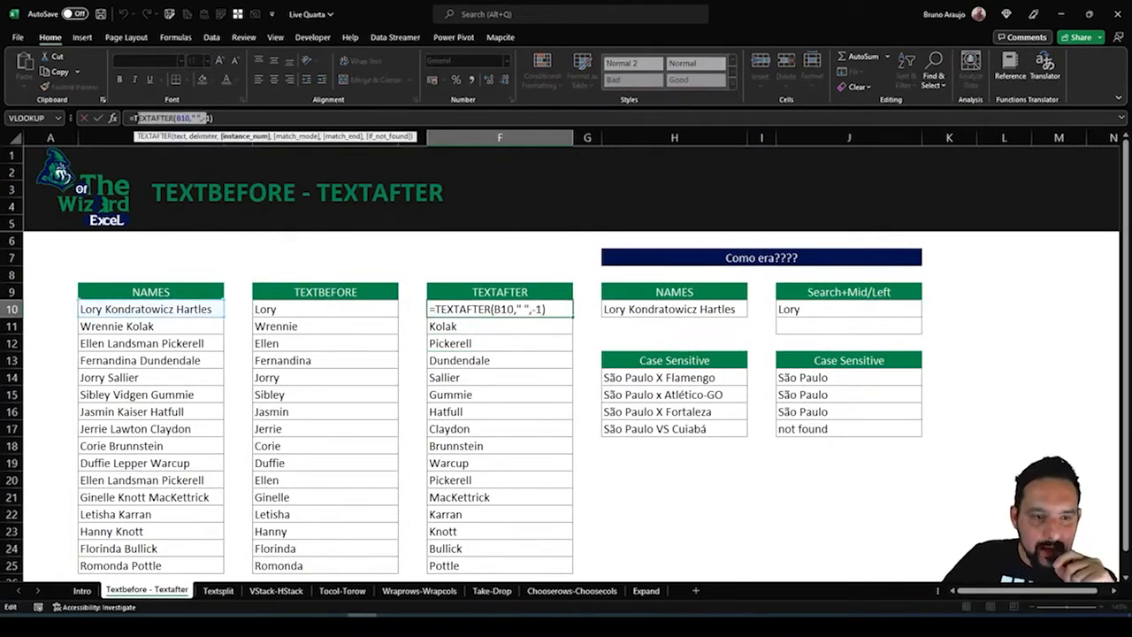
left_click_drag(207, 119, 183, 119)
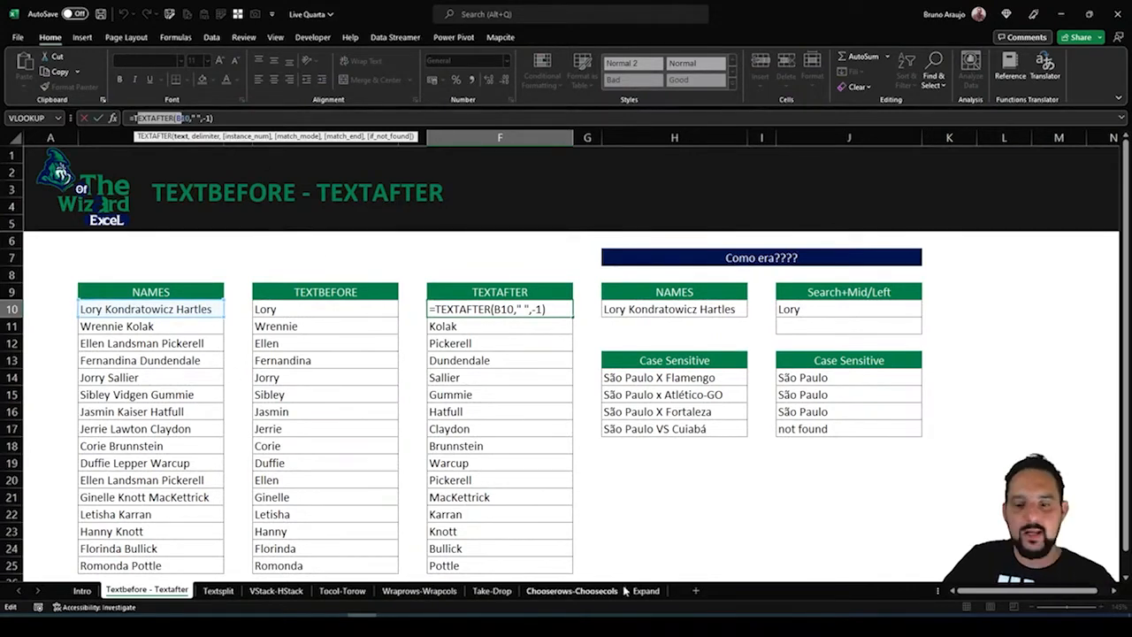
key("Escape")
On the Take-Drop sheet, change the rows argument in L8 to -1 so the formula reads =DROP(C8:D17,-1)
left_click(491, 591)
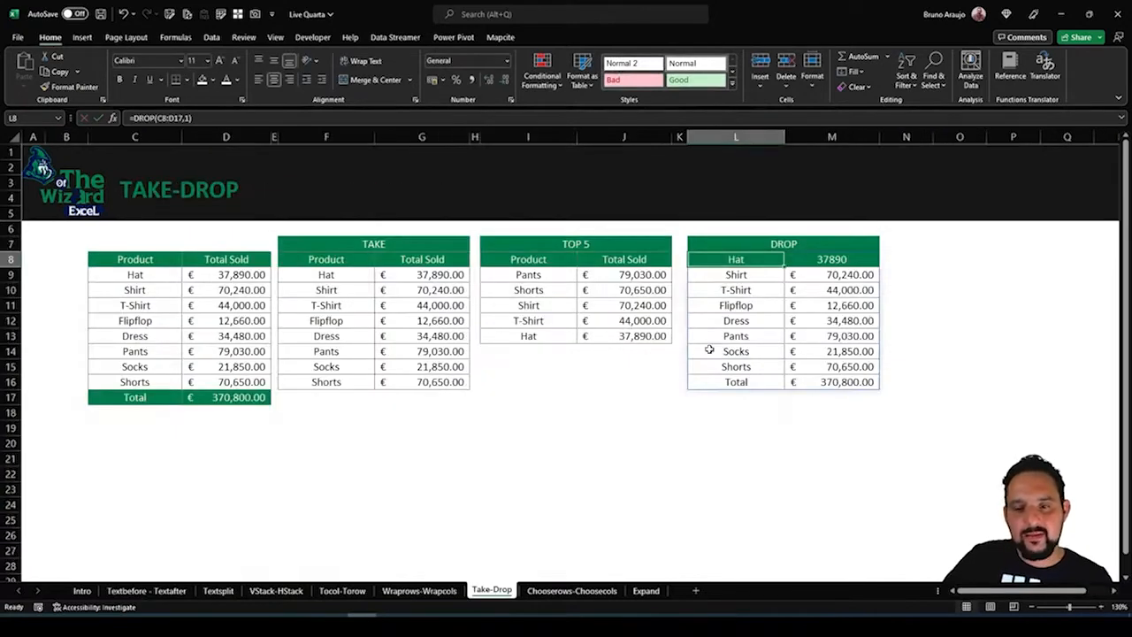
left_click(185, 118)
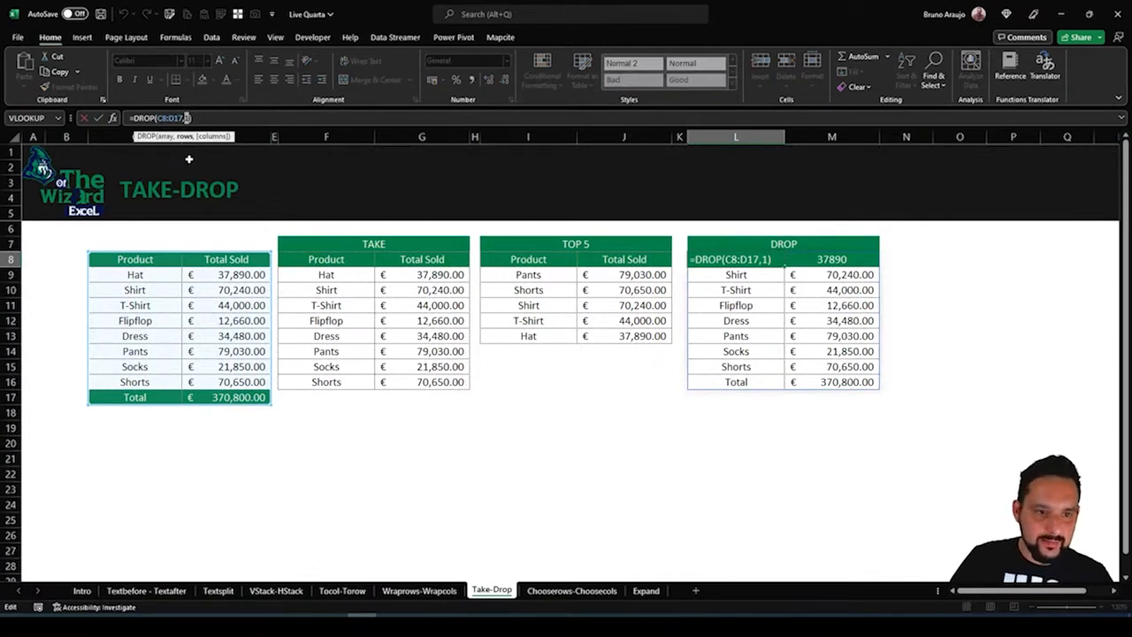
key("BackSpace")
type("-1")
key("Return")
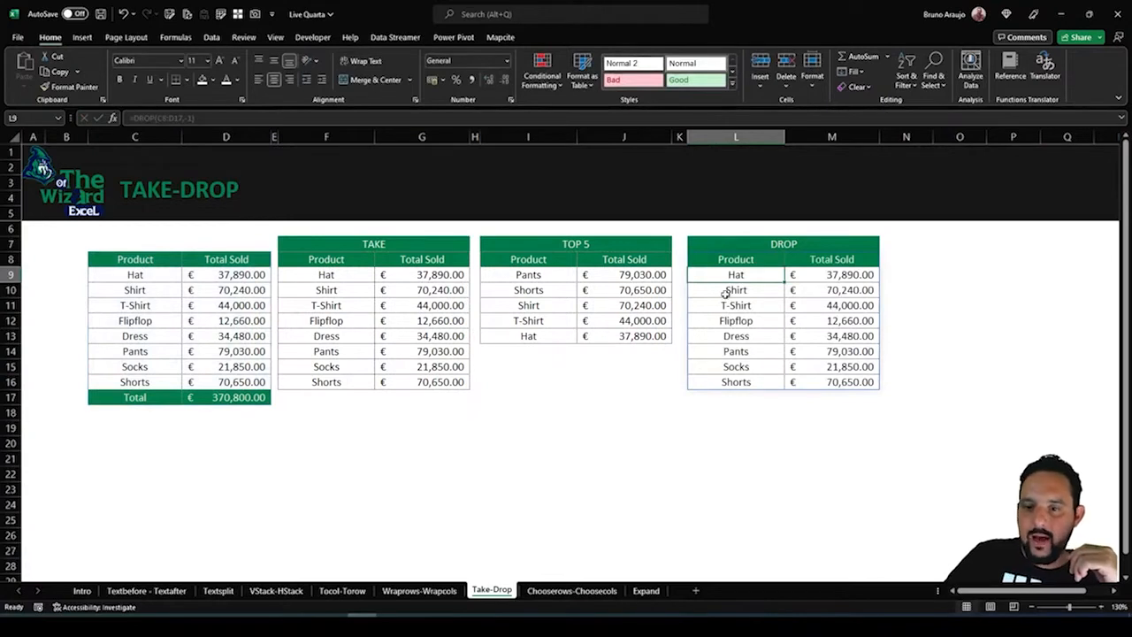
Compare the DROP output with the source table's Total row and with the TAKE and TOP 5 ranges
left_click_drag(720, 263, 843, 258)
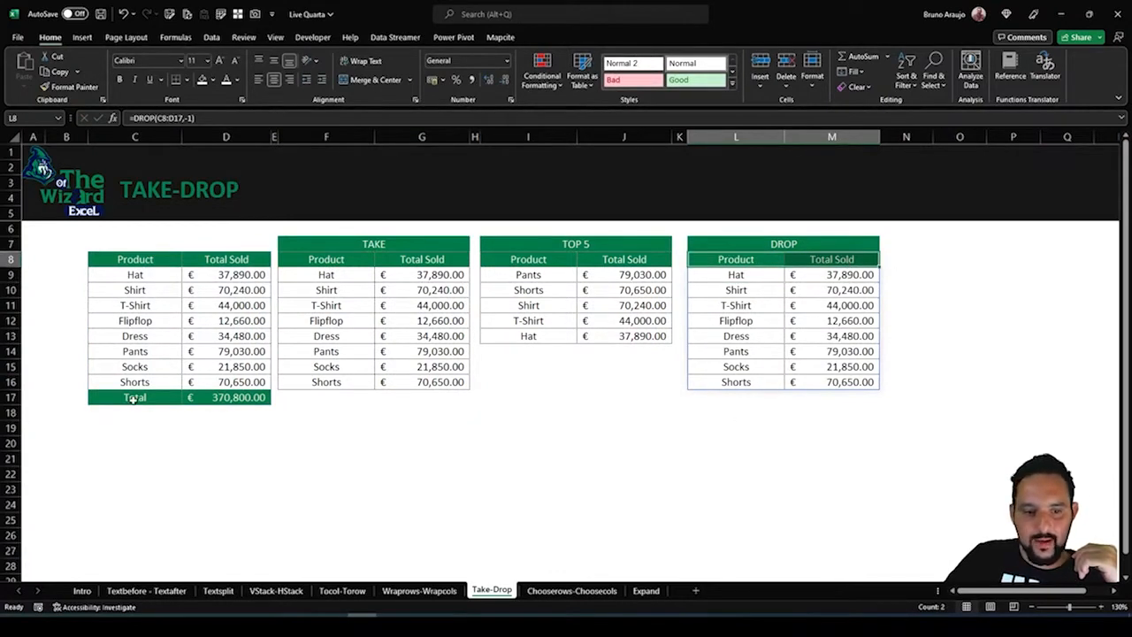
left_click_drag(133, 397, 232, 397)
left_click_drag(332, 274, 460, 382)
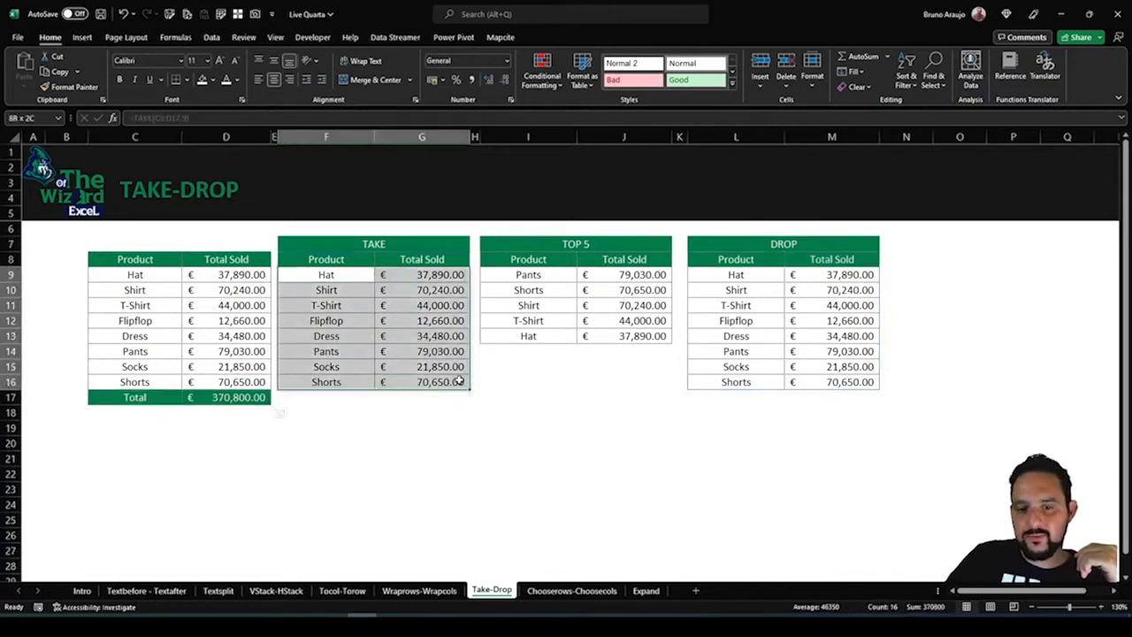
left_click_drag(725, 256, 820, 378)
left_click_drag(319, 275, 447, 379)
left_click_drag(735, 275, 792, 338)
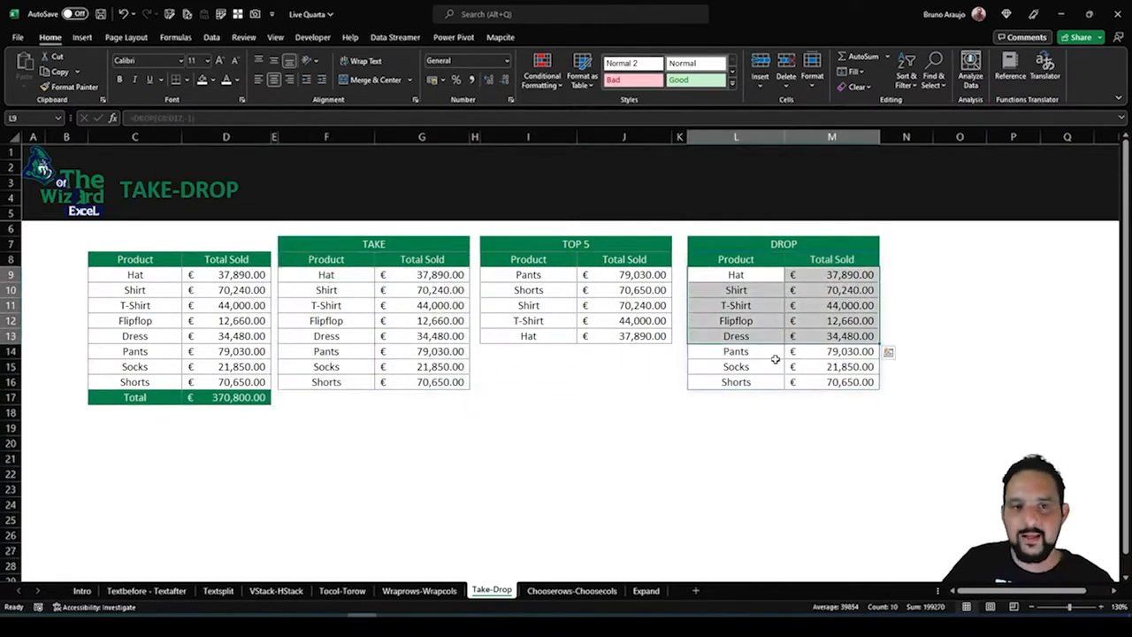
left_click_drag(495, 247, 600, 315)
left_click(557, 292)
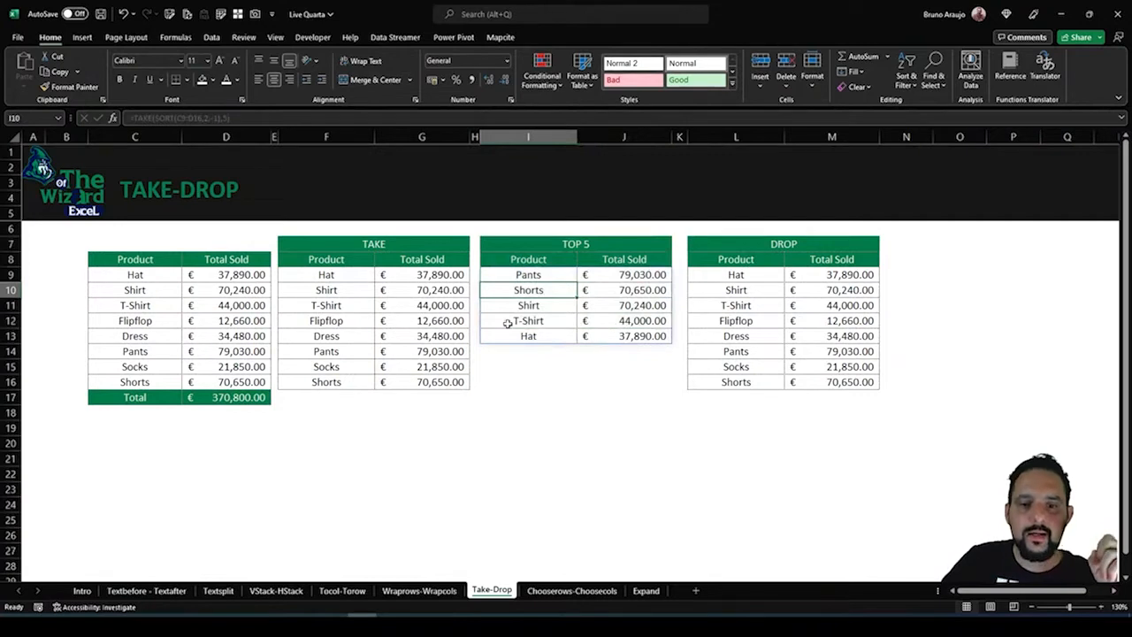
left_click(415, 320)
left_click(778, 308)
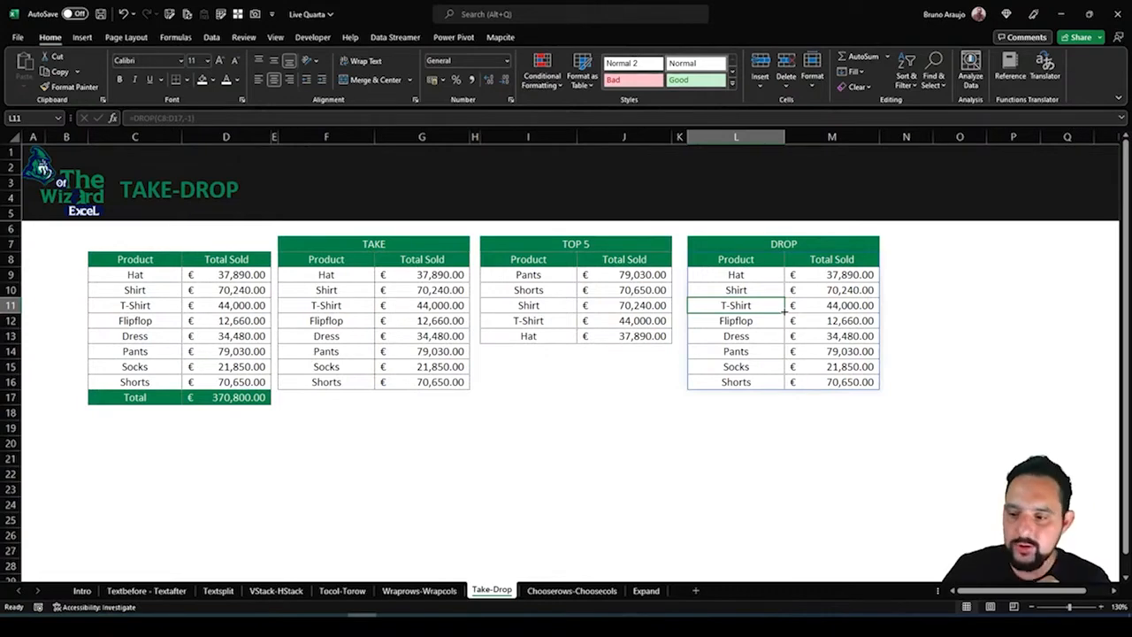
Open the Chooserows-Choosecols sheet and examine its source table, the Product and Total Sold columns, and the CHOOSECOLS header cells
left_click(575, 591)
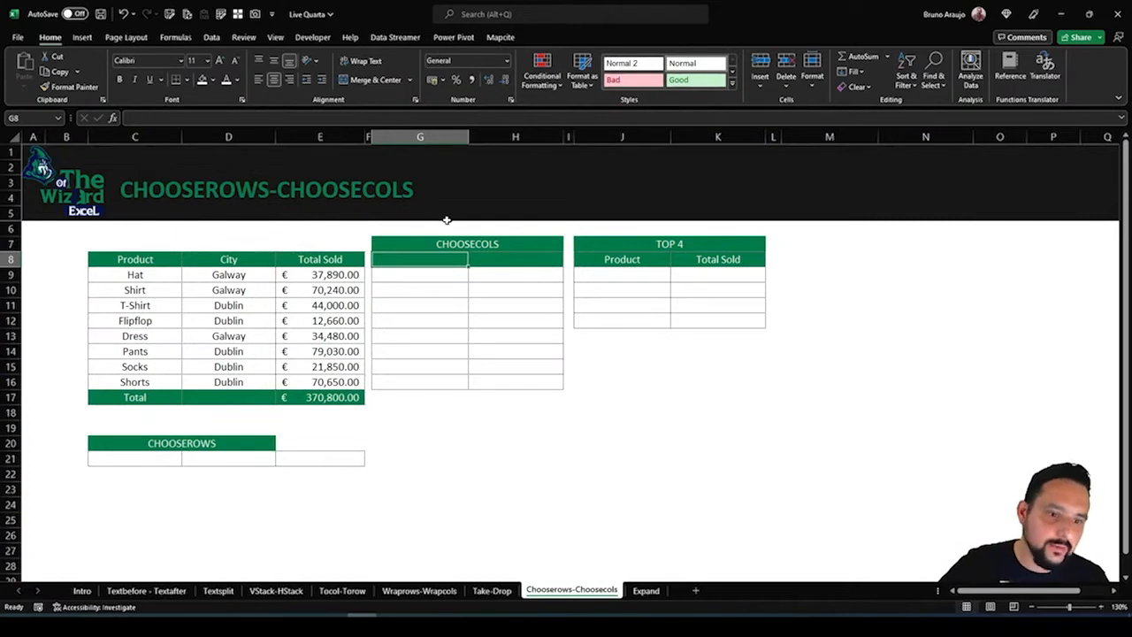
left_click_drag(130, 265, 332, 402)
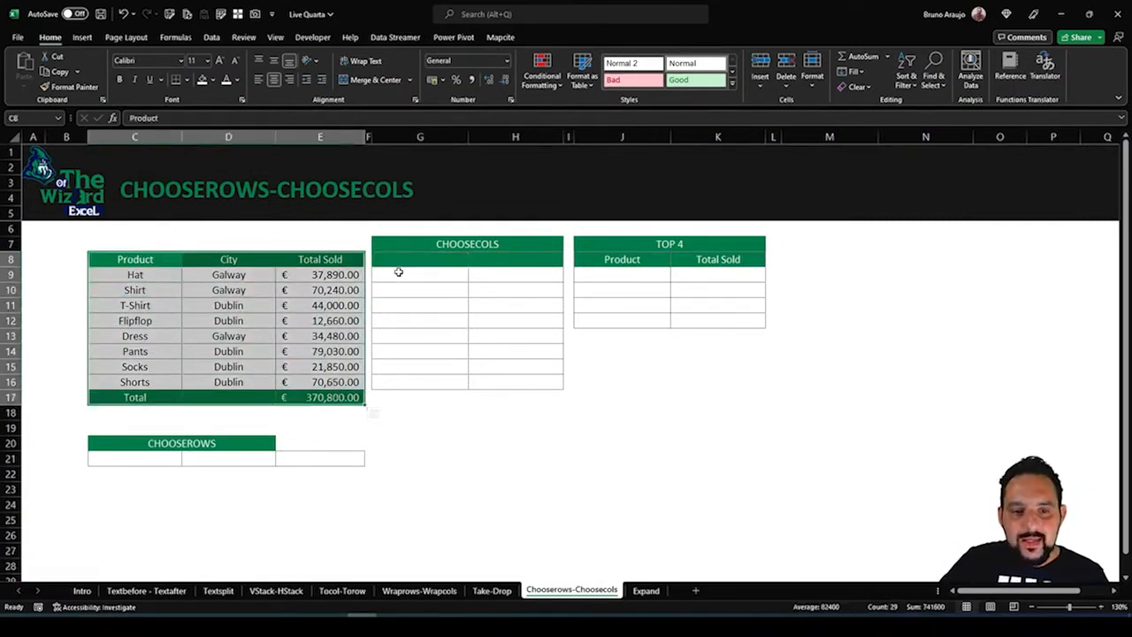
left_click_drag(397, 262, 477, 265)
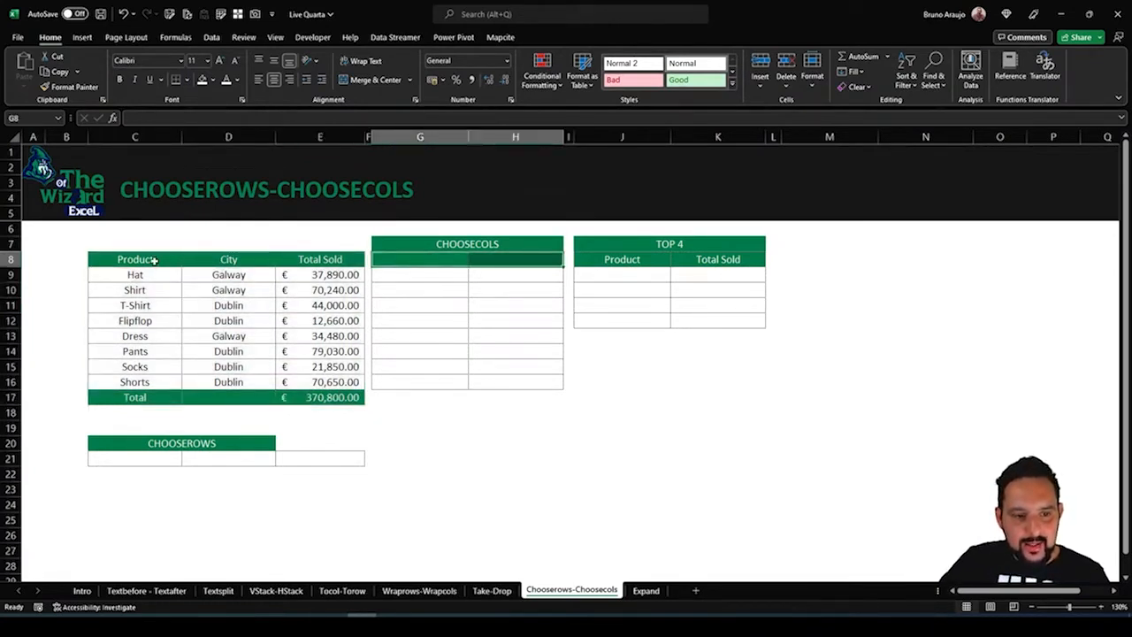
left_click_drag(154, 258, 155, 368)
left_click_drag(320, 259, 327, 366)
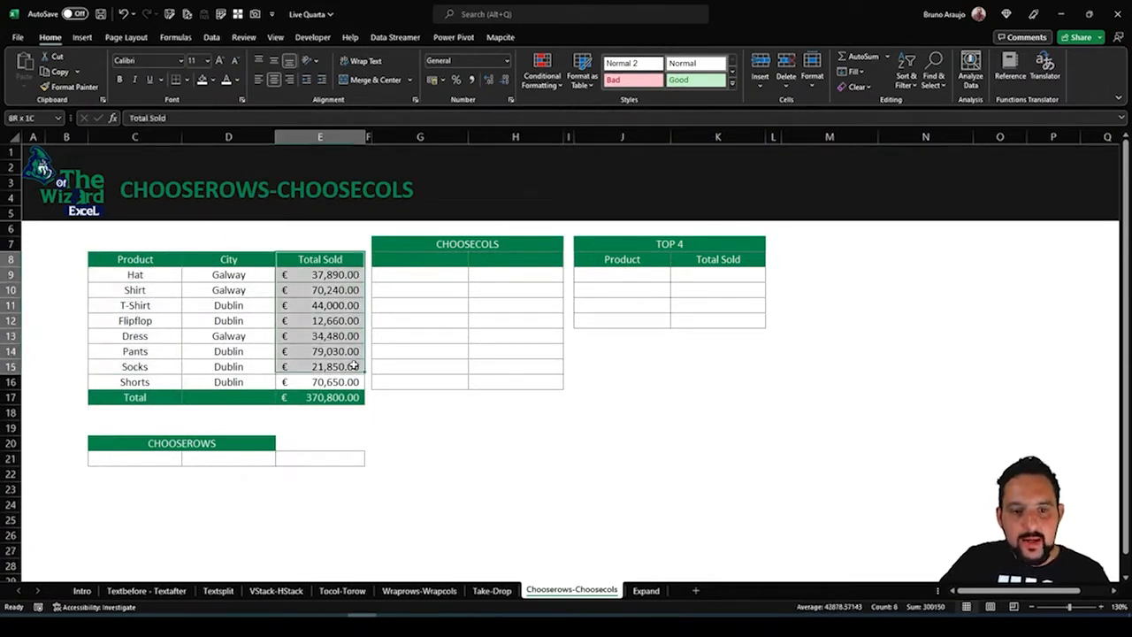
Enter =CHOOSECOLS(C8:E16,1,3) in G8 to return the Product and Total Sold columns
left_click(411, 263)
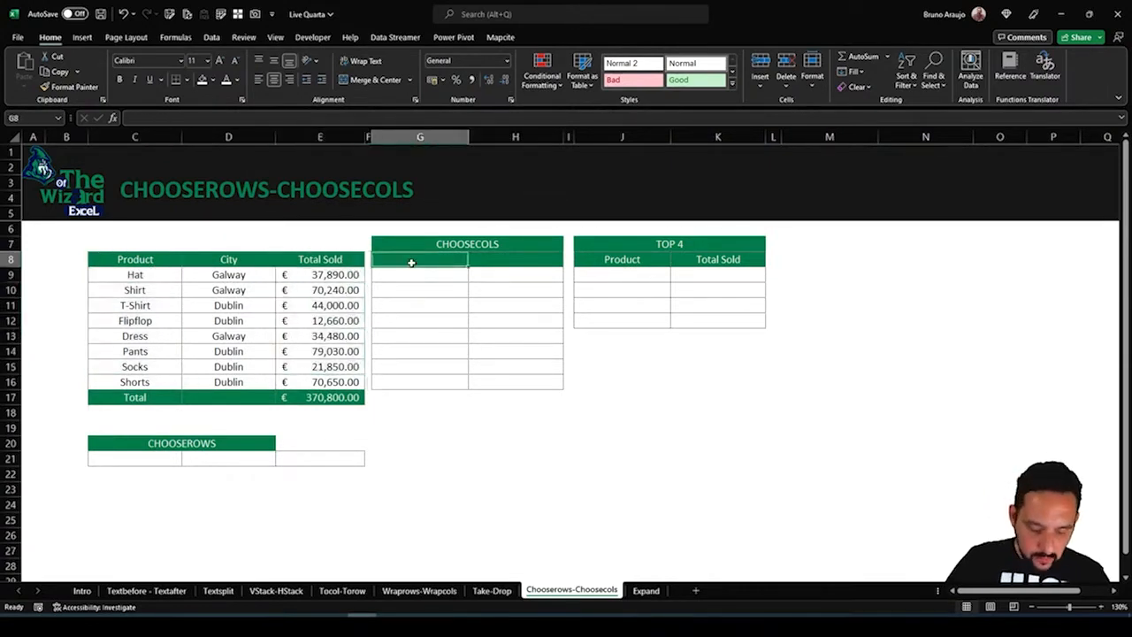
type("=cho")
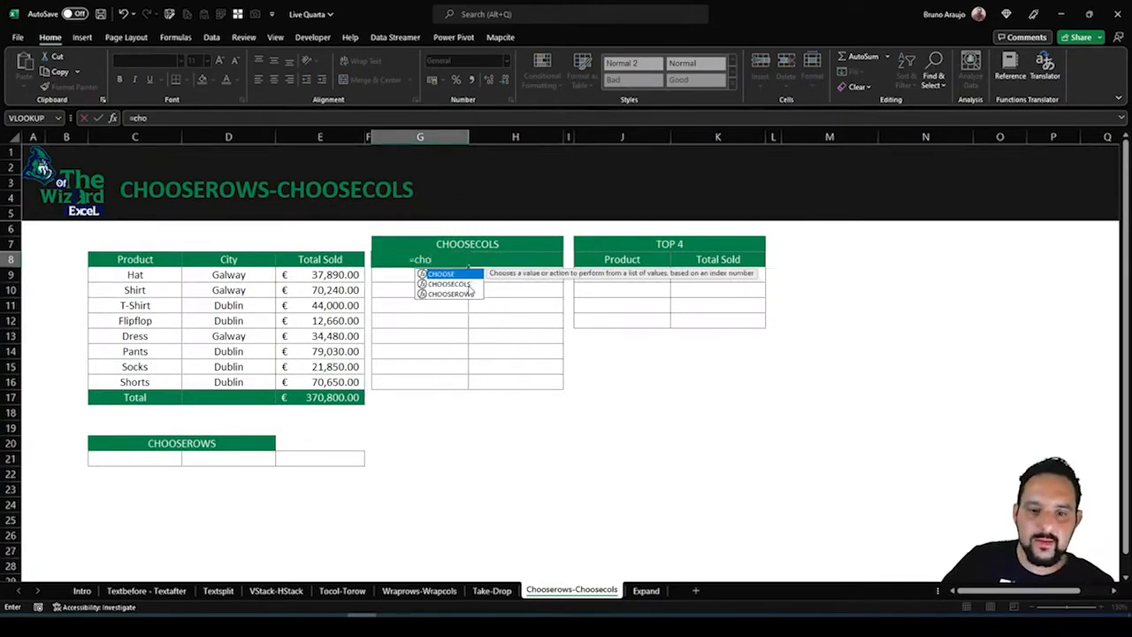
double_click(470, 286)
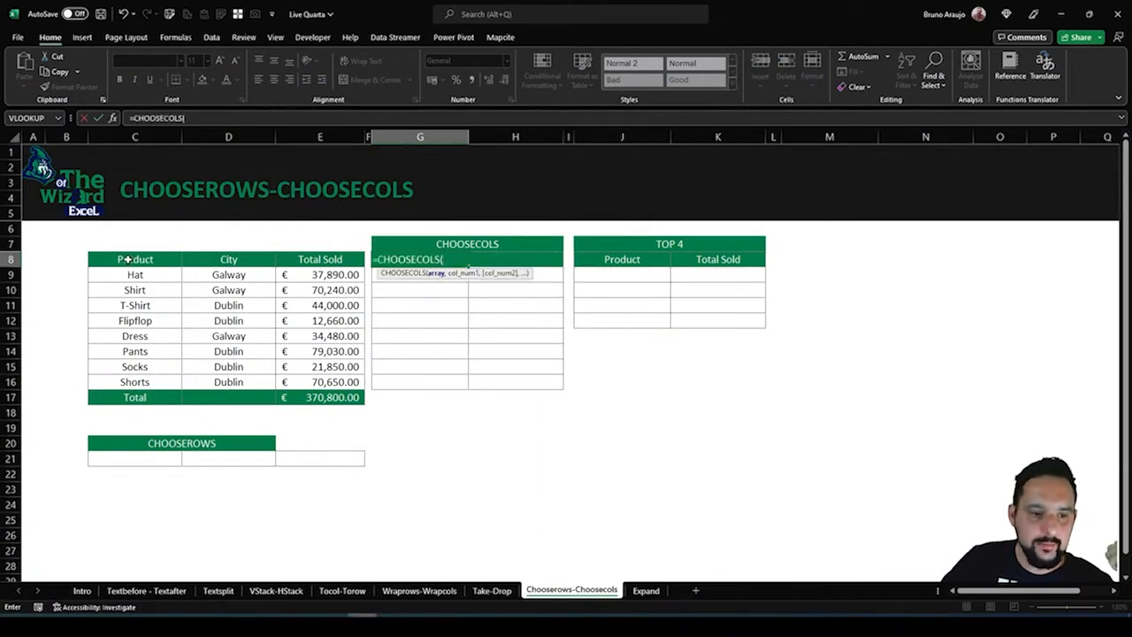
left_click_drag(128, 260, 345, 382)
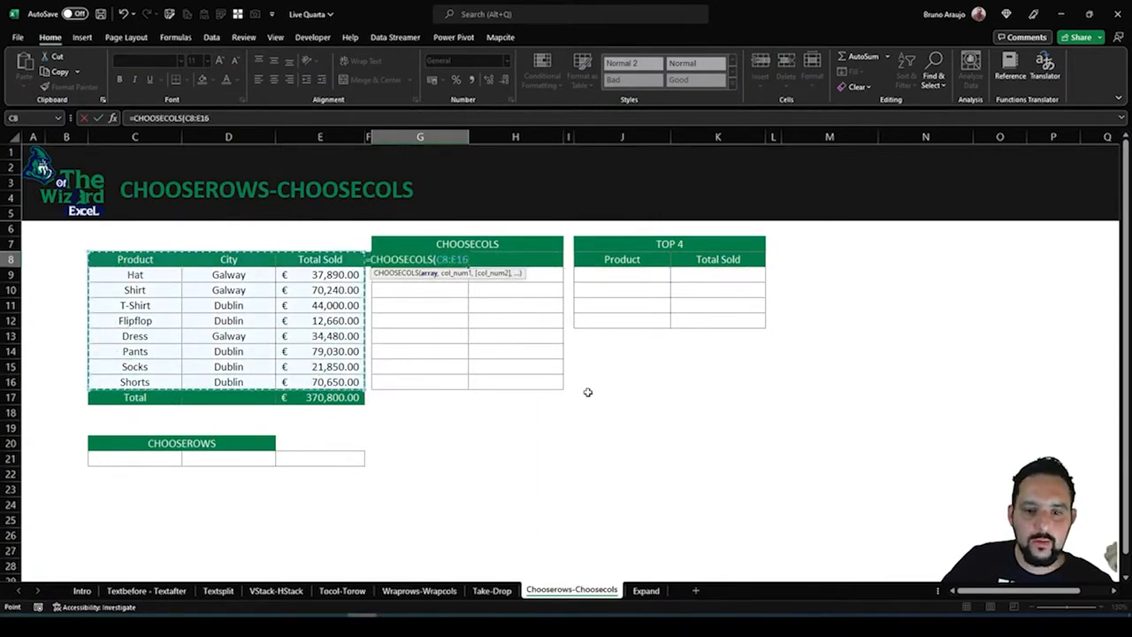
type(",")
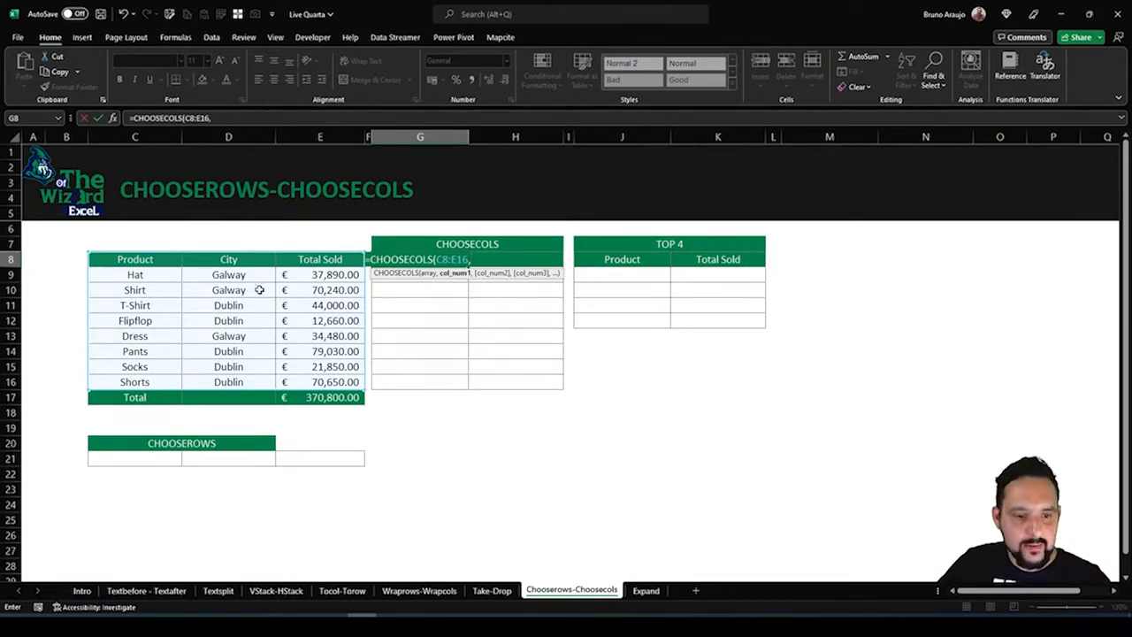
type("1,")
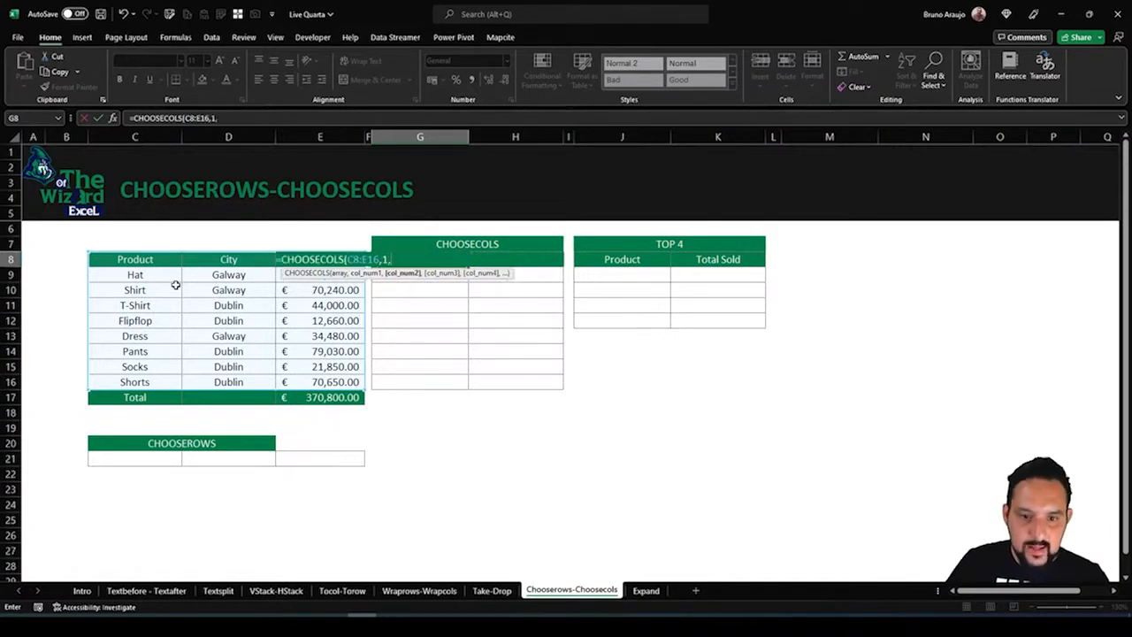
type("3")
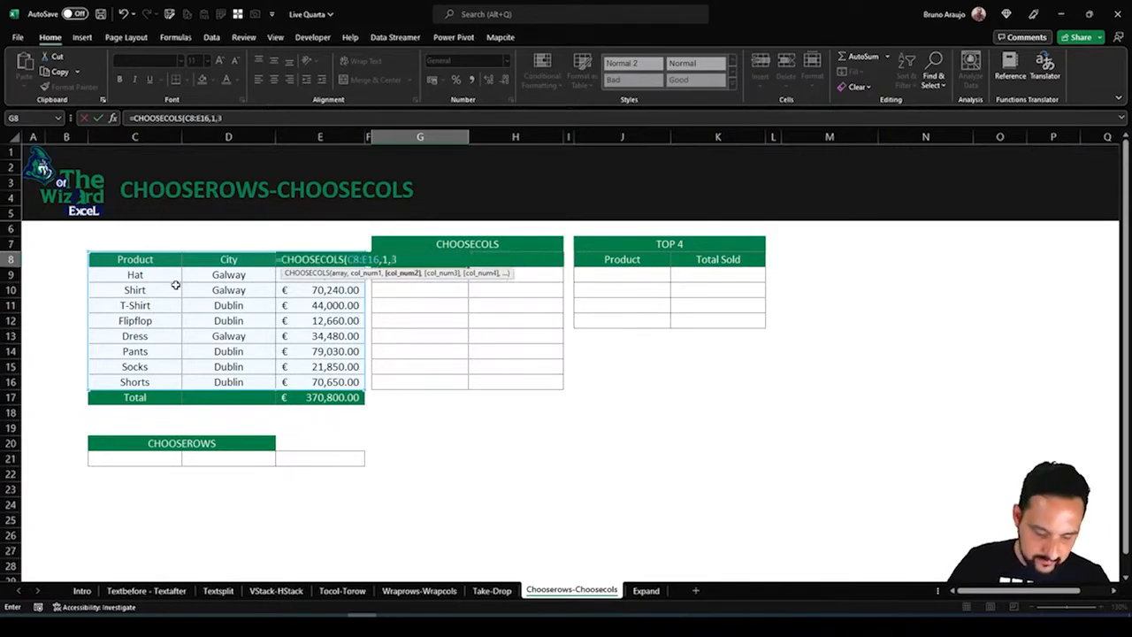
type(")")
key("Return")
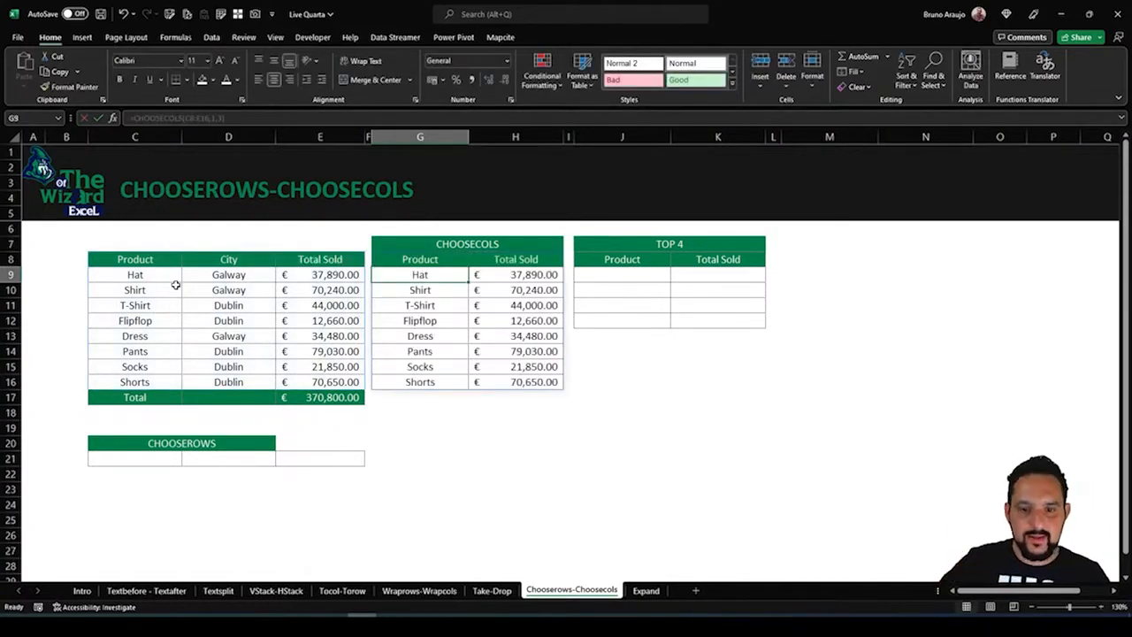
Review the CHOOSECOLS output and change the second column number in G8 to 2, giving =CHOOSECOLS(C8:E16,1,2)
left_click(451, 320)
left_click(507, 292)
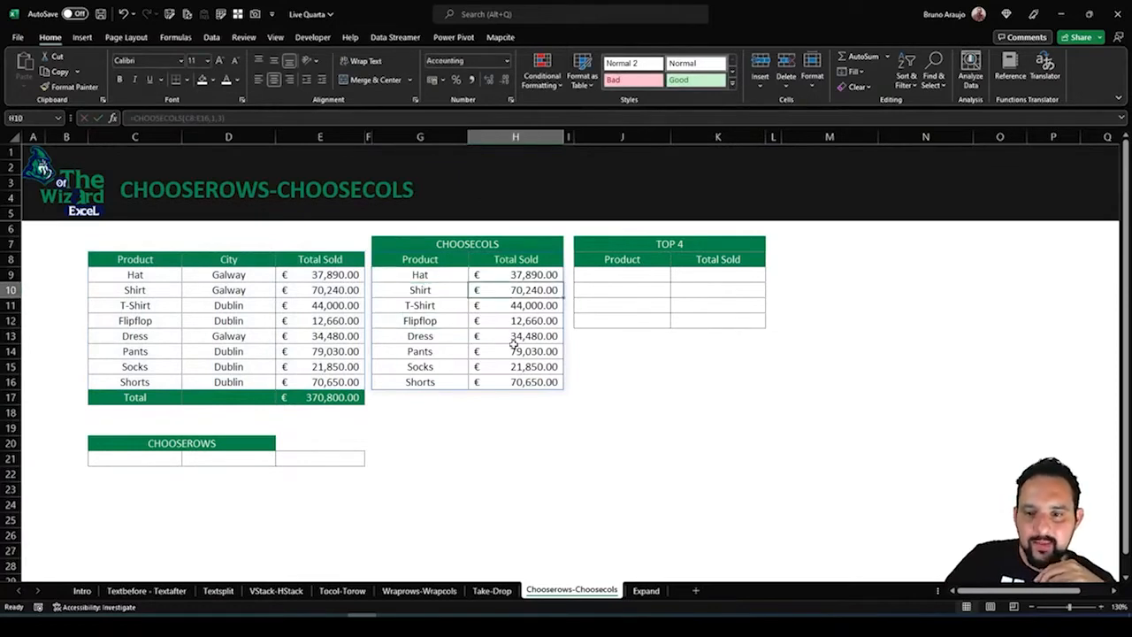
left_click(453, 352)
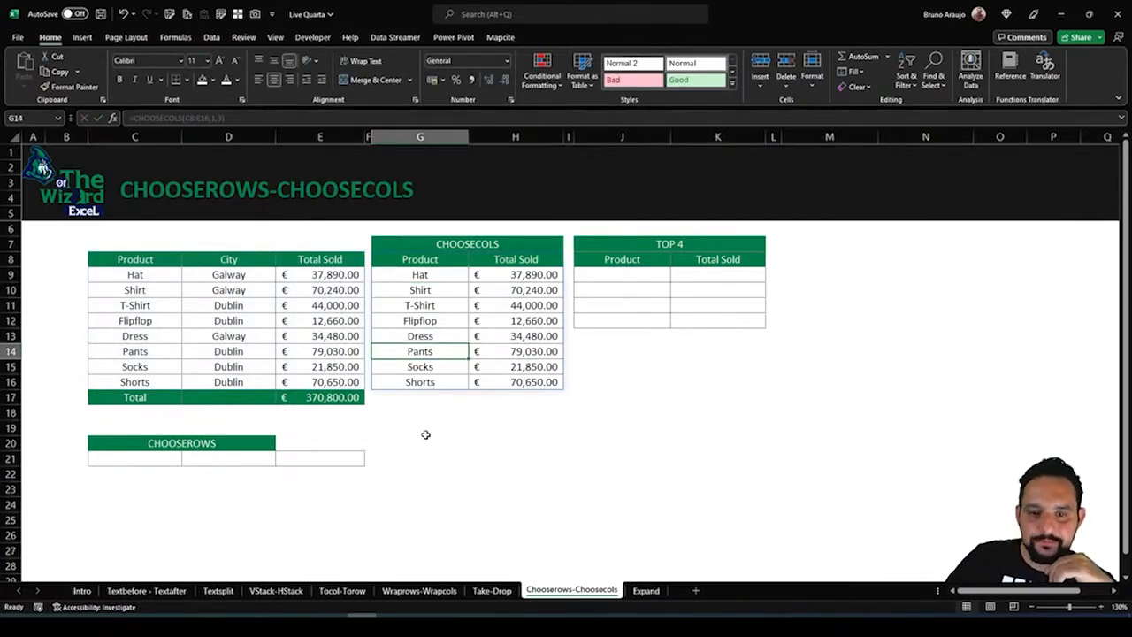
left_click(416, 260)
key("F2")
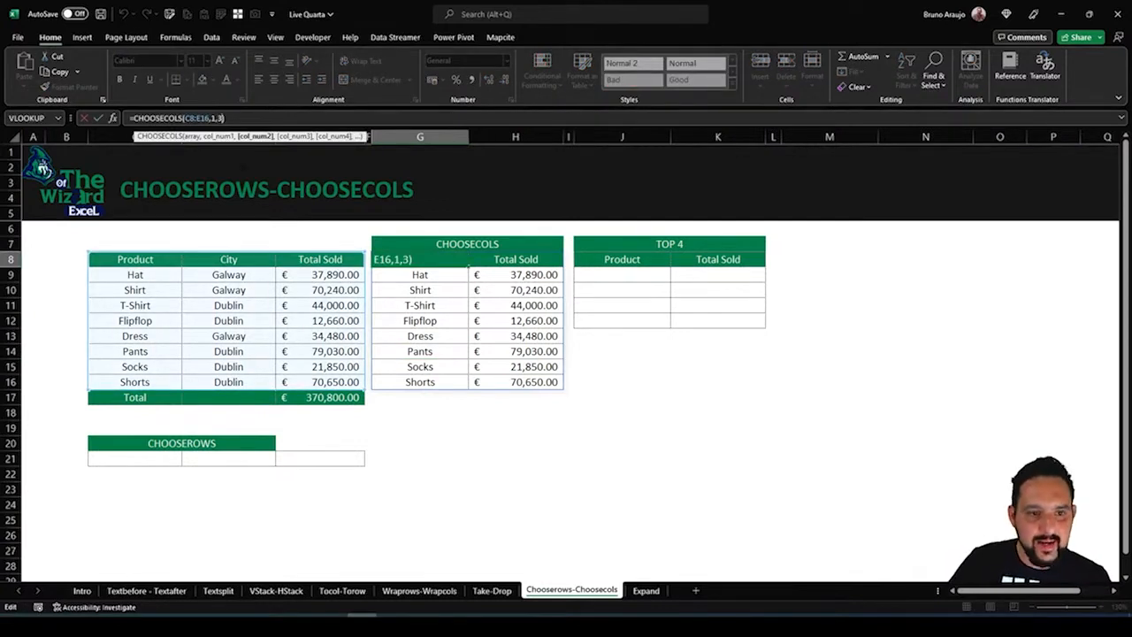
key("BackSpace")
type("2")
key("Return")
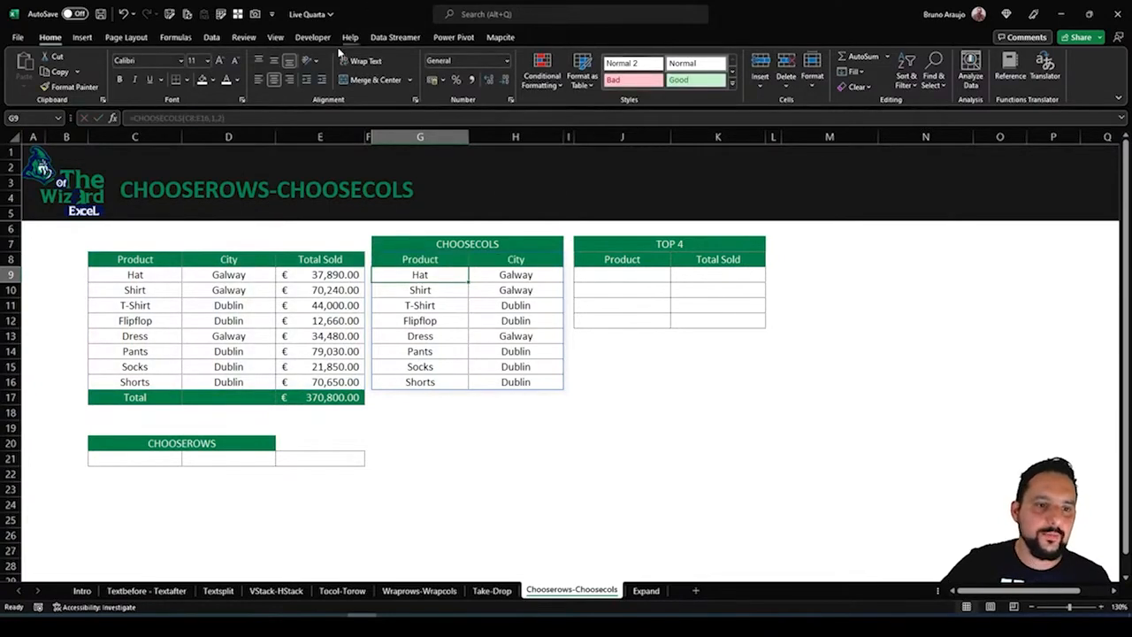
Change the column numbers in the G8 formula to 2 and 3, giving =CHOOSECOLS(C8:E16,2,3) for City and Total Sold
left_click(433, 261)
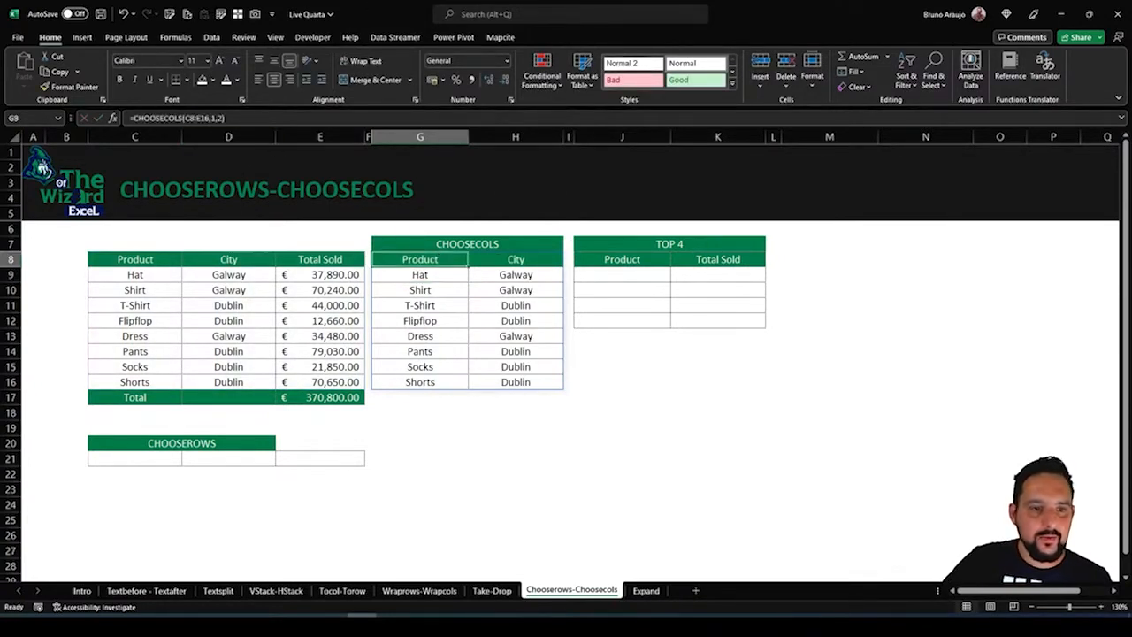
left_click(218, 118)
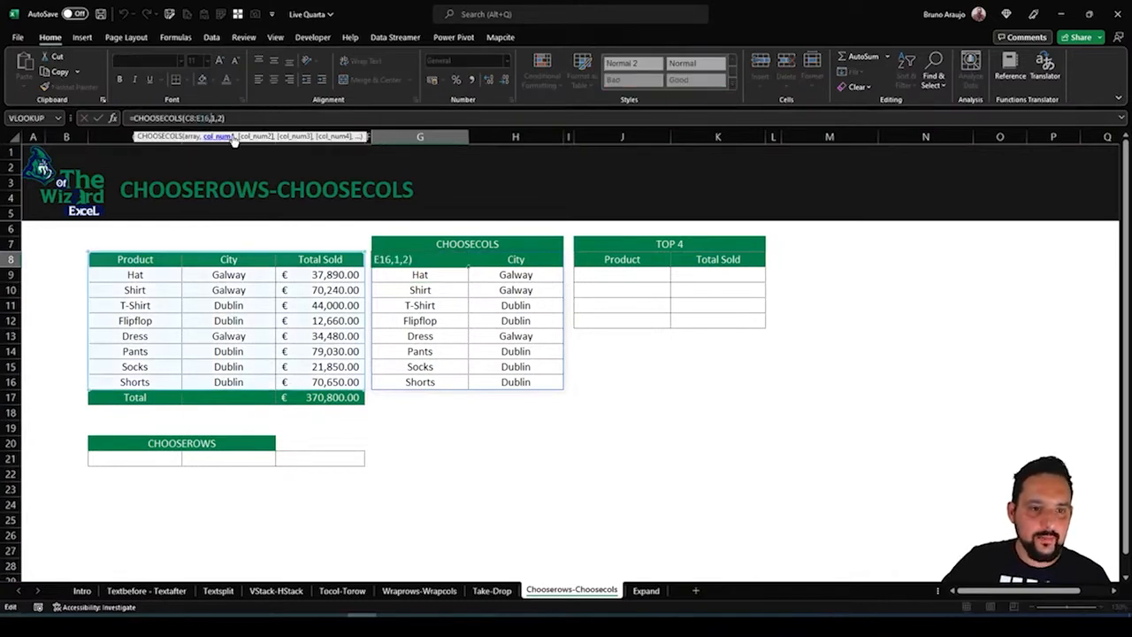
key("BackSpace")
type("2")
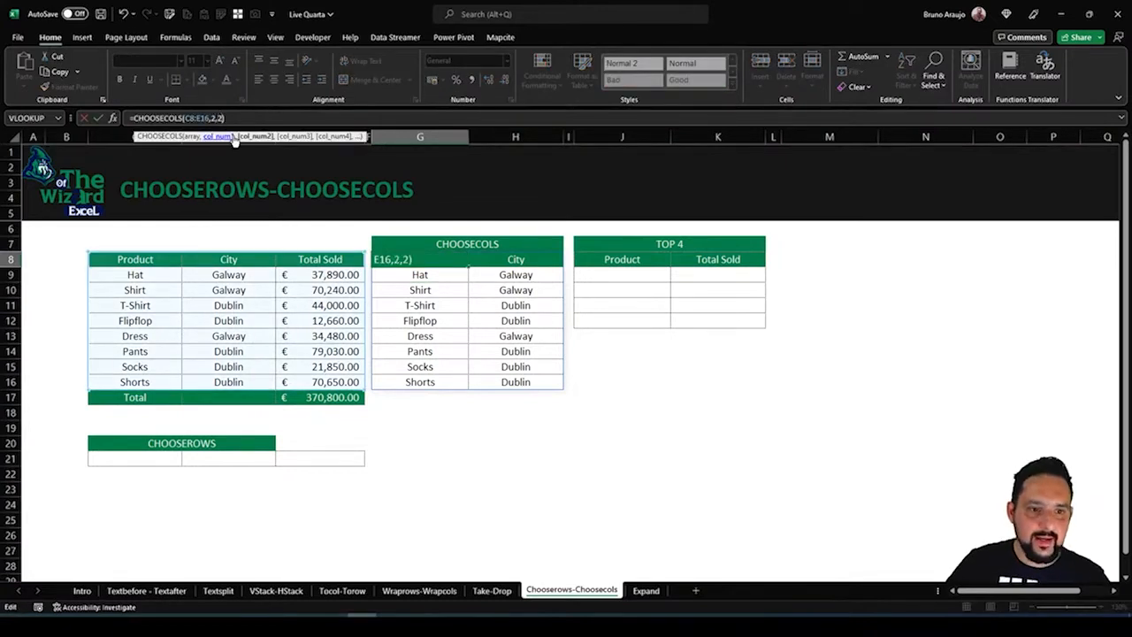
key("BackSpace")
type("3")
key("Return")
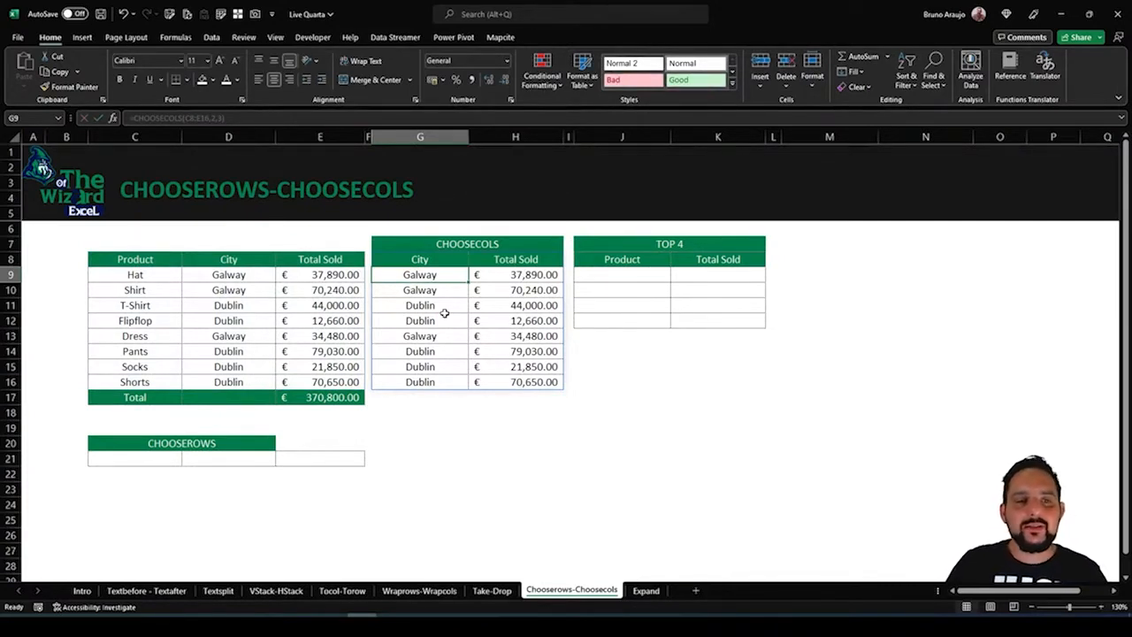
key("Up")
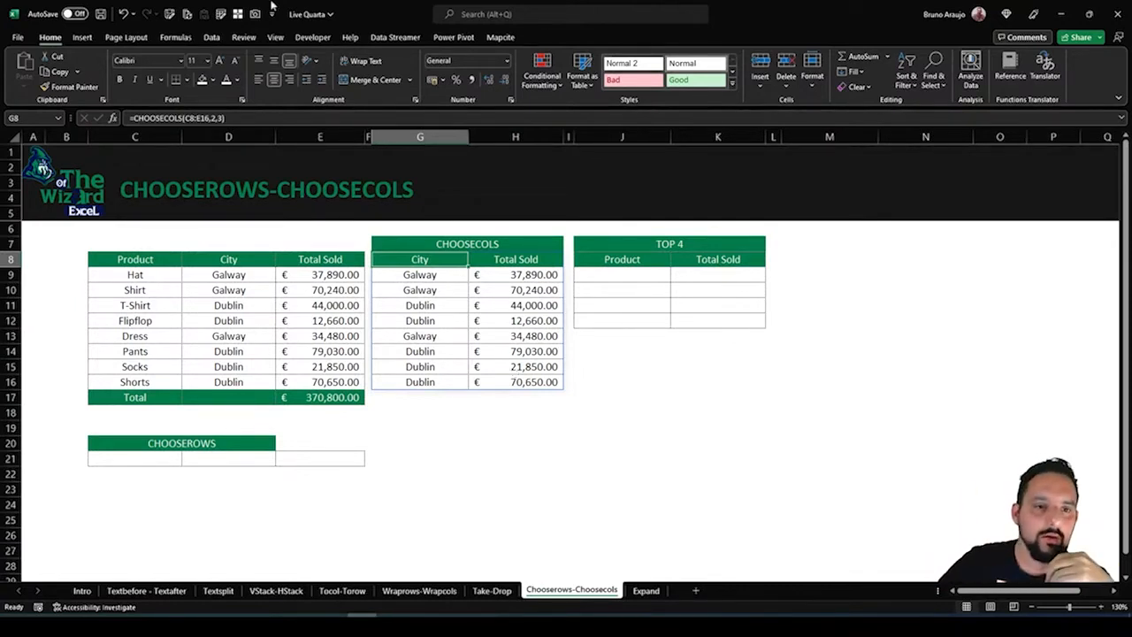
left_click(212, 38)
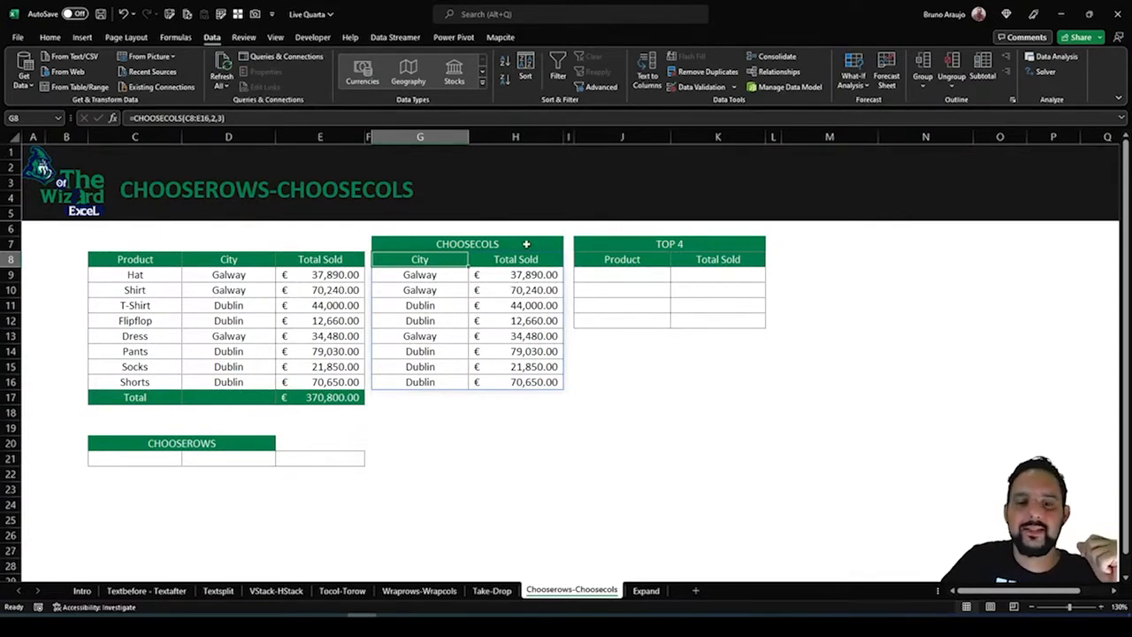
Review the City and Total Sold columns of the CHOOSECOLS output and the empty TOP 4 range
left_click_drag(425, 262, 478, 398)
left_click_drag(536, 254, 530, 414)
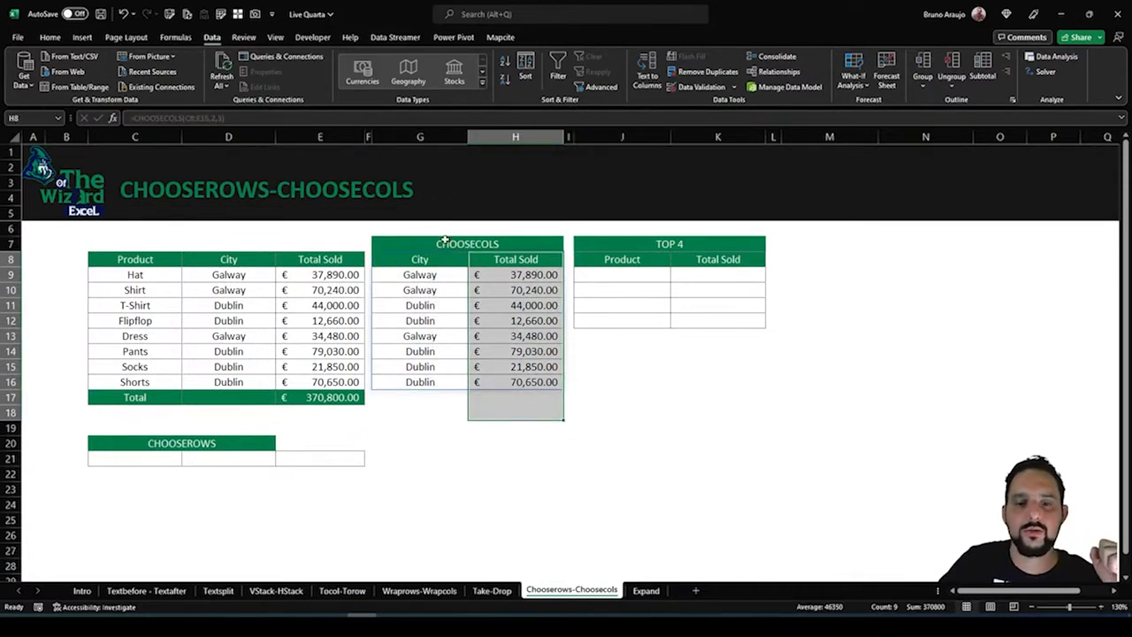
left_click_drag(418, 259, 423, 351)
left_click_drag(530, 276, 524, 354)
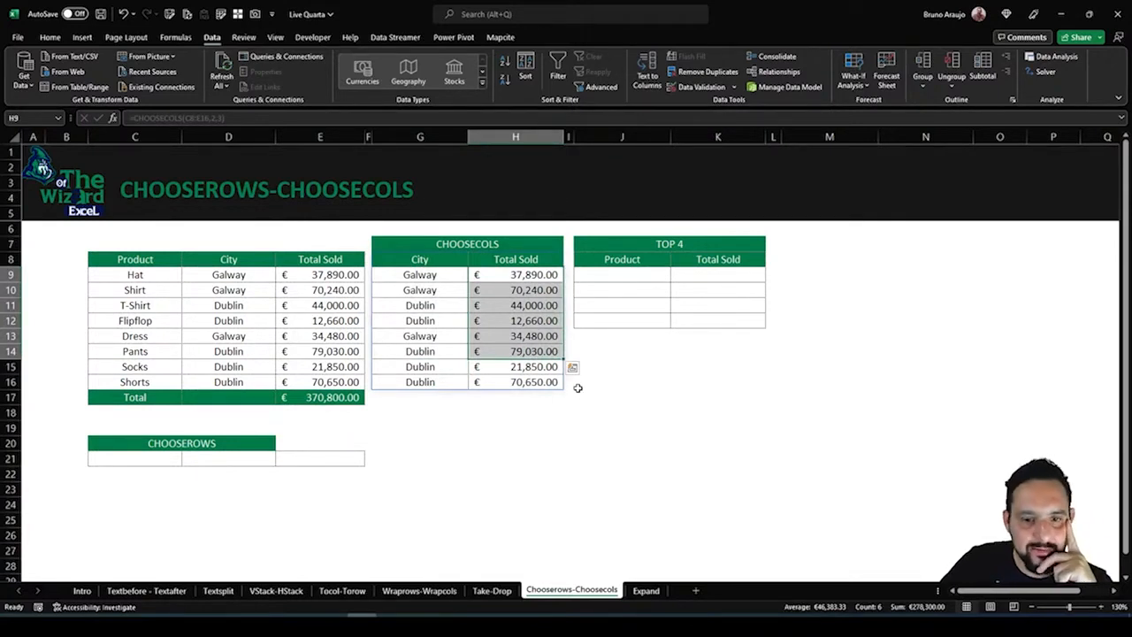
key("Left")
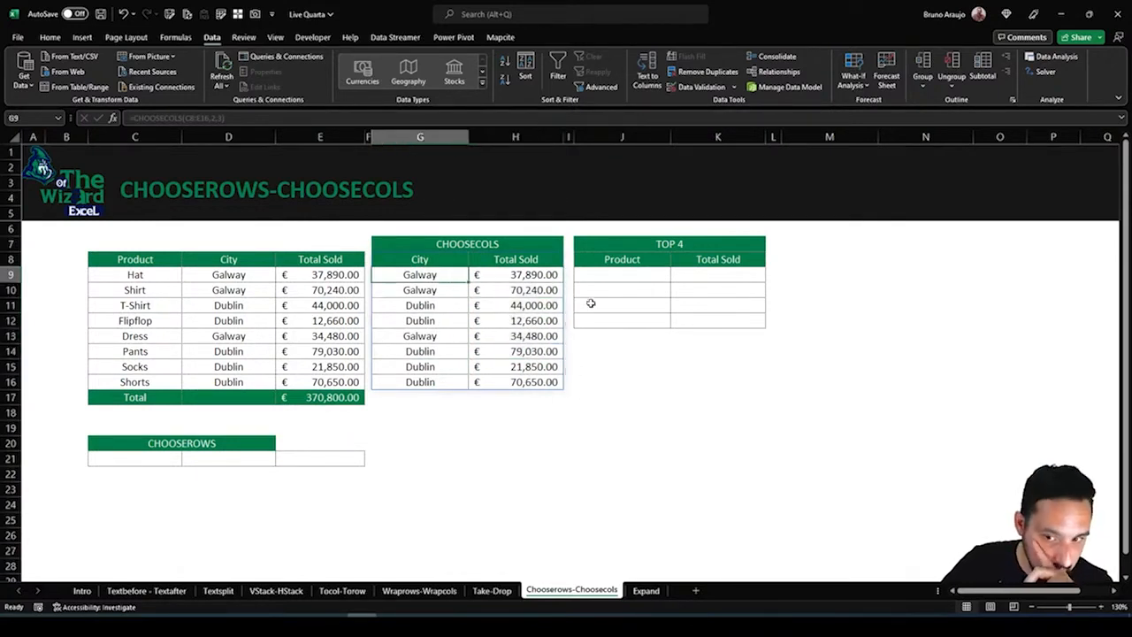
left_click(602, 293)
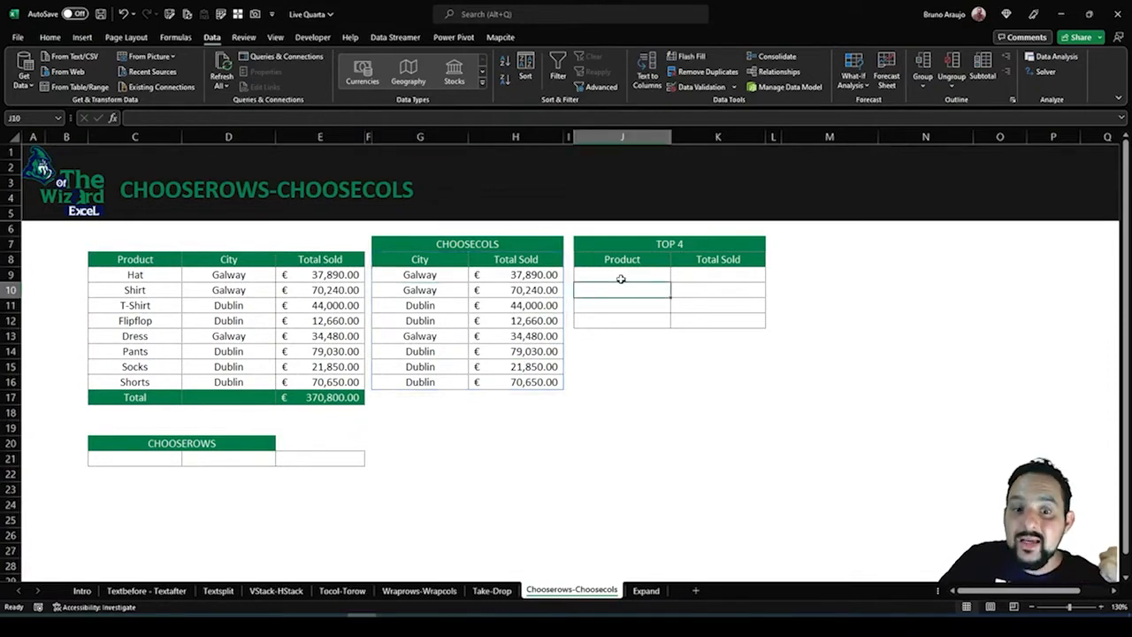
left_click(620, 279)
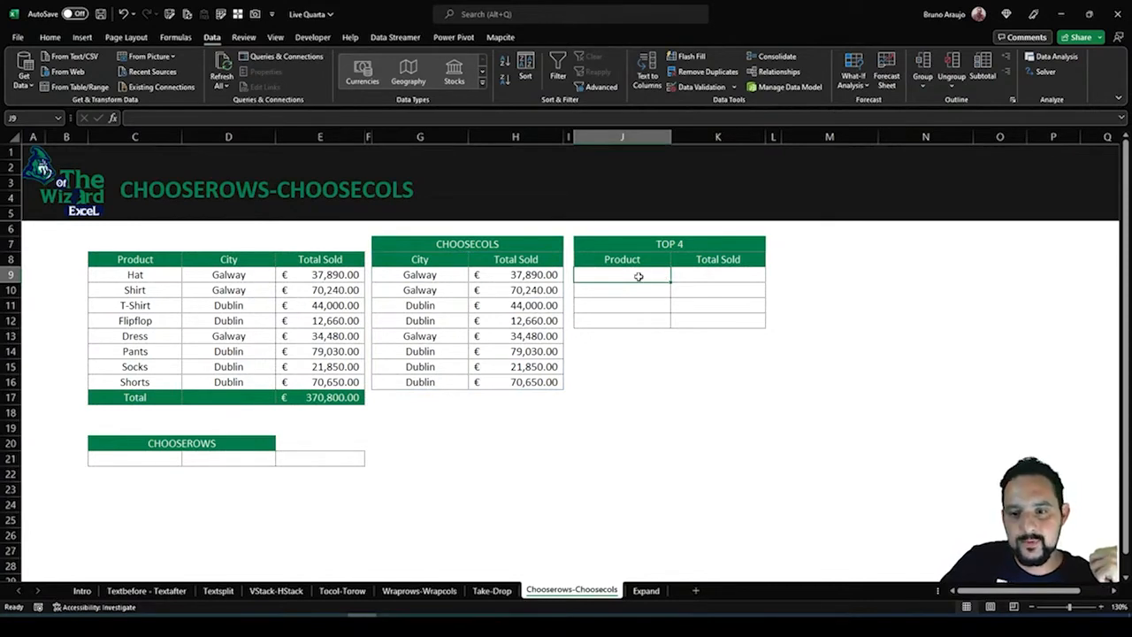
left_click_drag(639, 277, 703, 339)
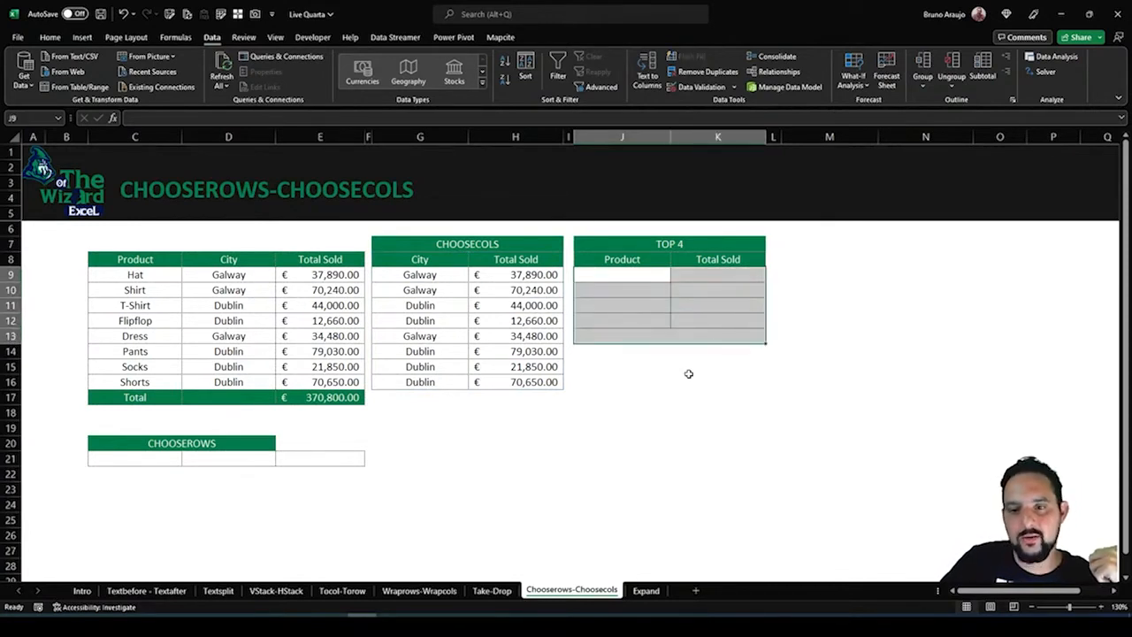
Enter =CHOOSECOLS(C9:E16,1,3) in J9 to return the Product and Total Sold columns without headers
left_click(626, 276)
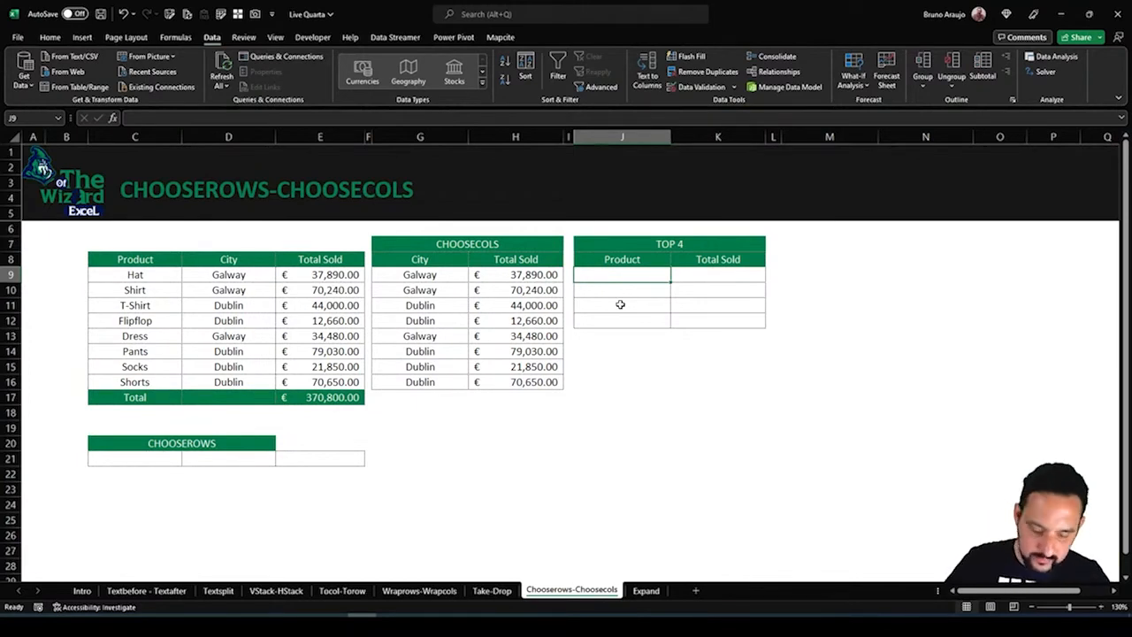
type("=")
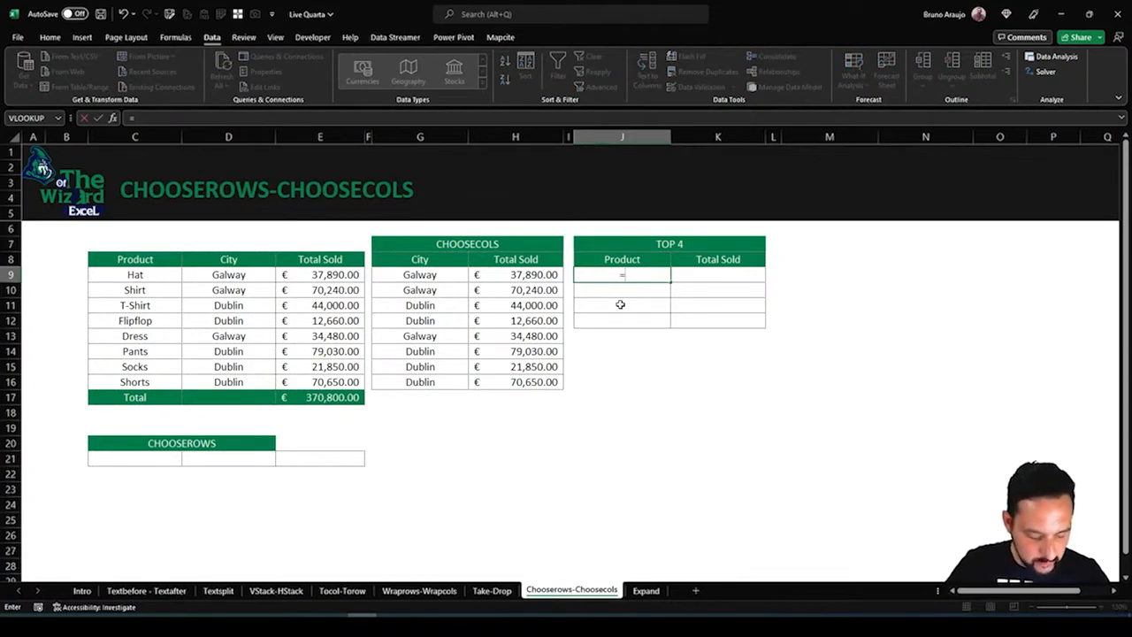
type("cho")
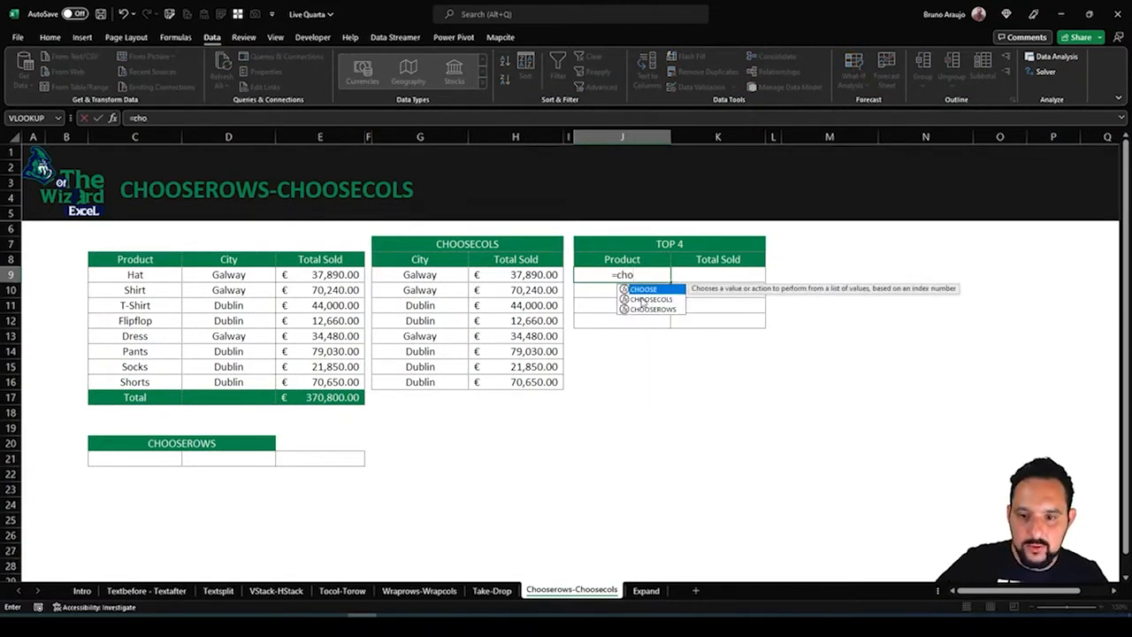
double_click(646, 299)
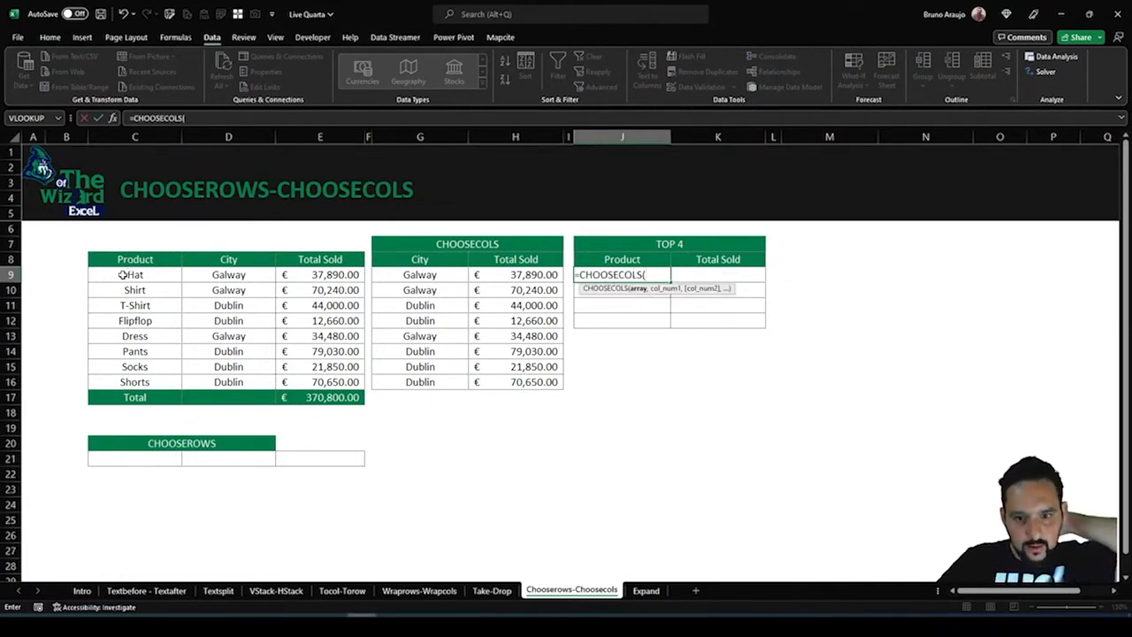
left_click_drag(124, 274, 320, 379)
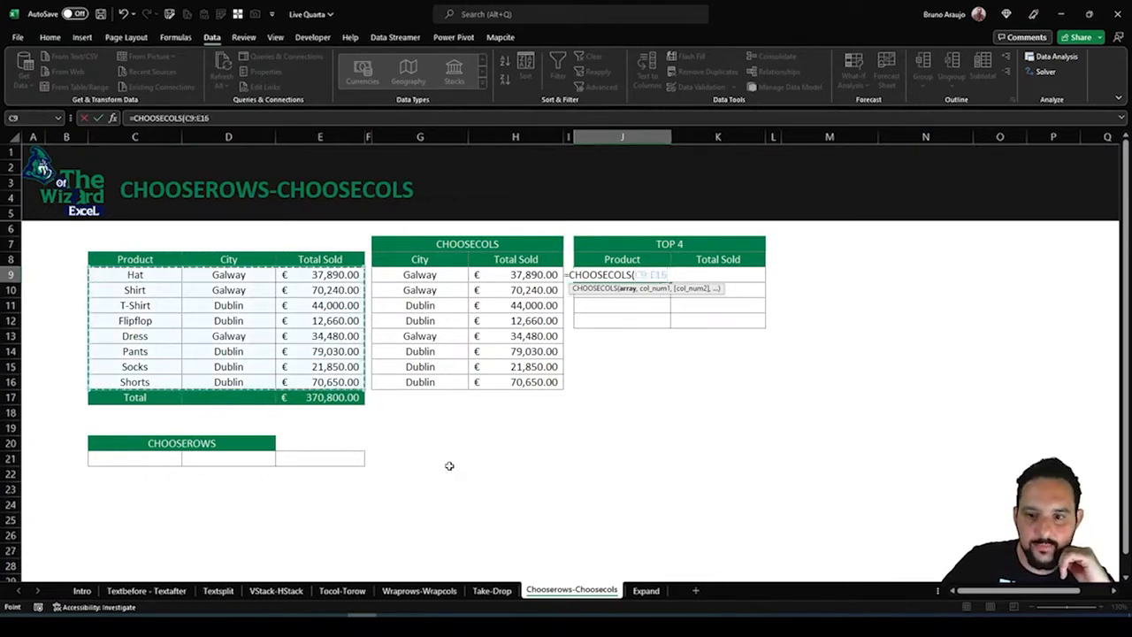
type(",")
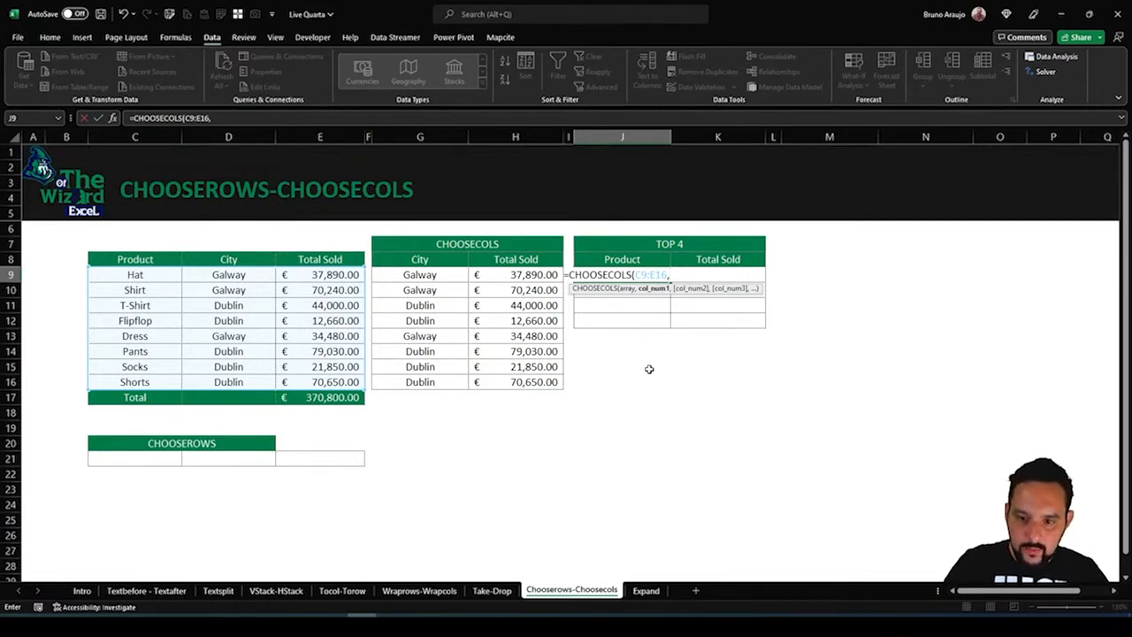
type("1,3)")
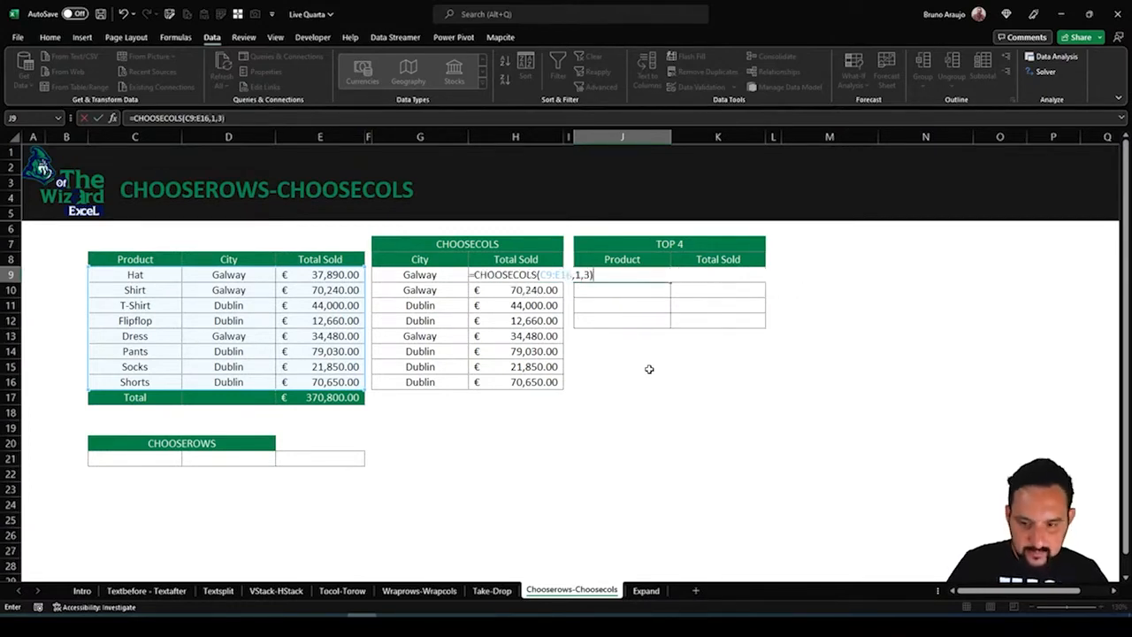
key("Return")
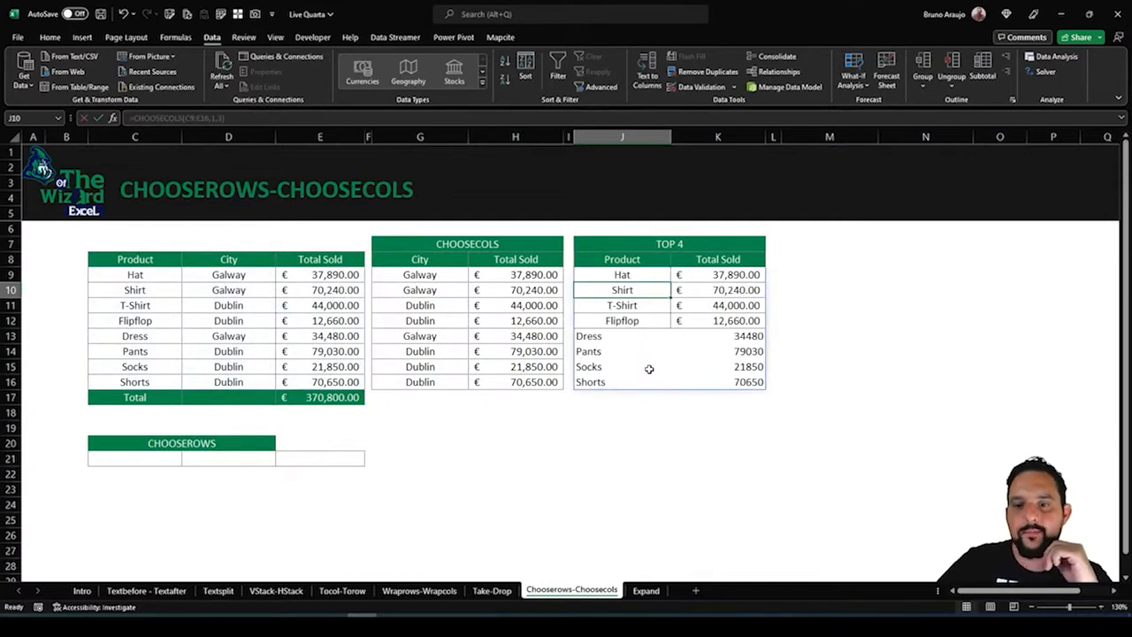
Examine the range returned under TOP 4 and compare it with the TOP 5 formula on the Take-Drop sheet
left_click(667, 276)
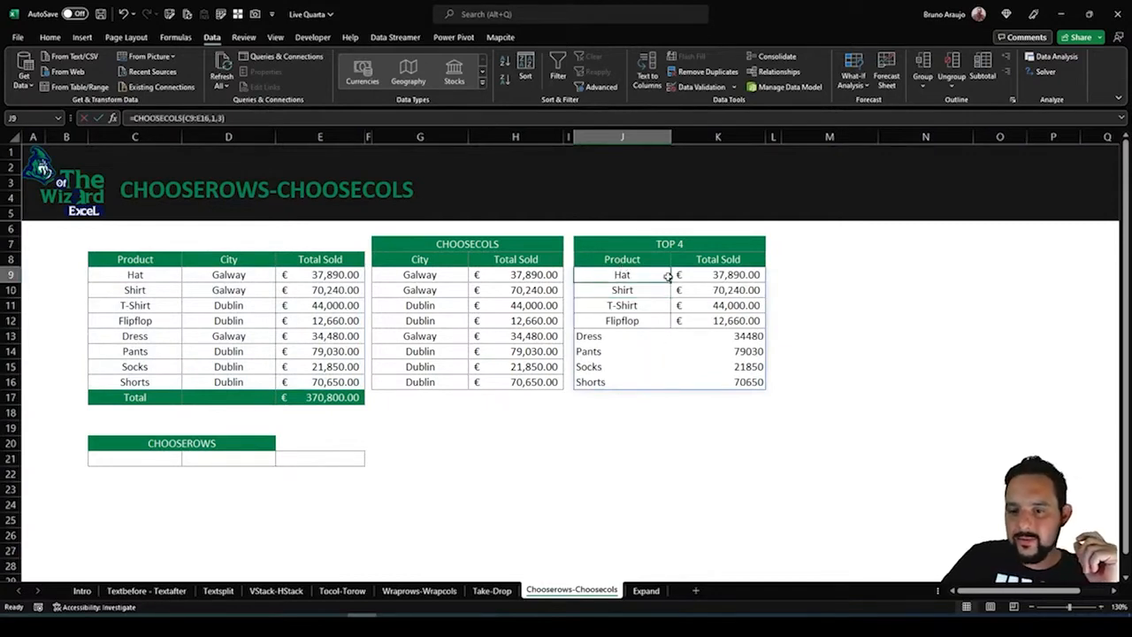
left_click_drag(668, 276, 731, 386)
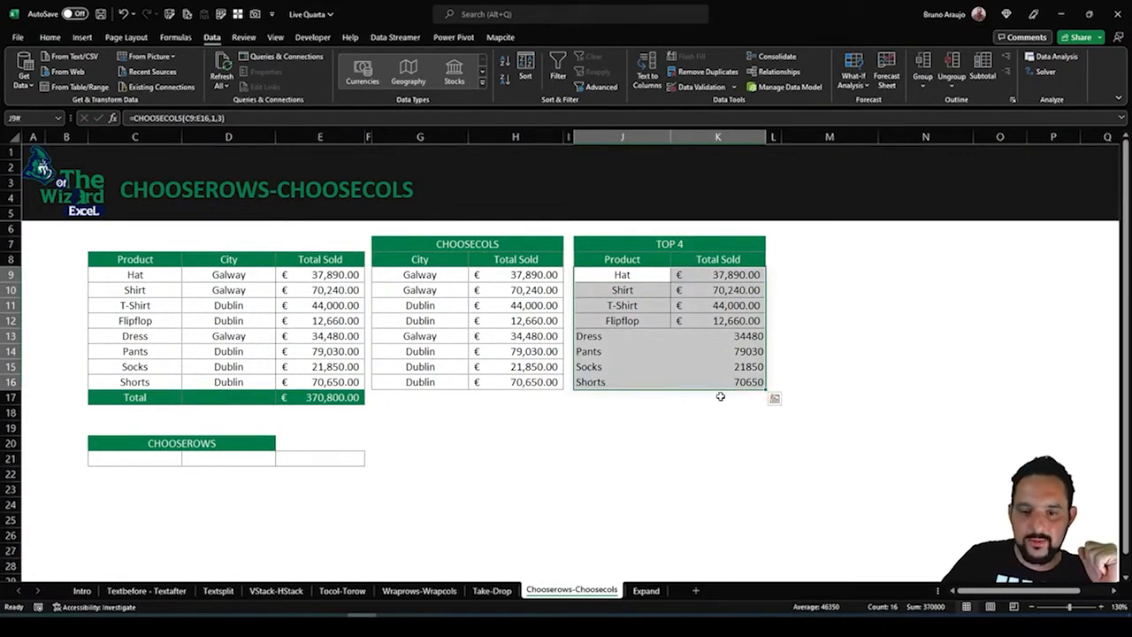
left_click(494, 591)
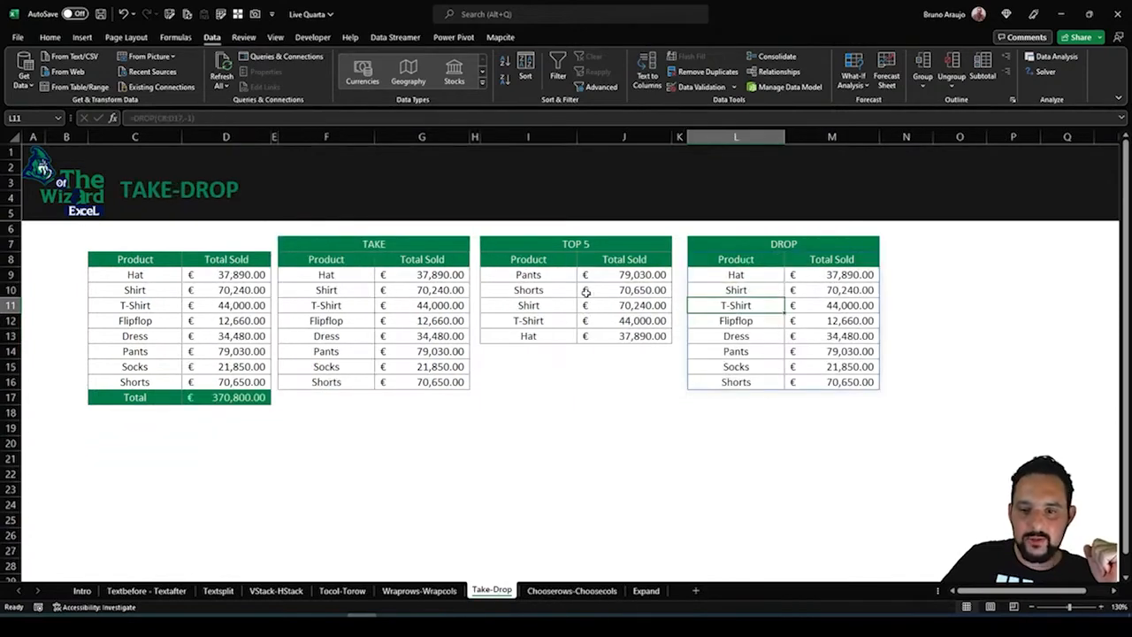
left_click(570, 290)
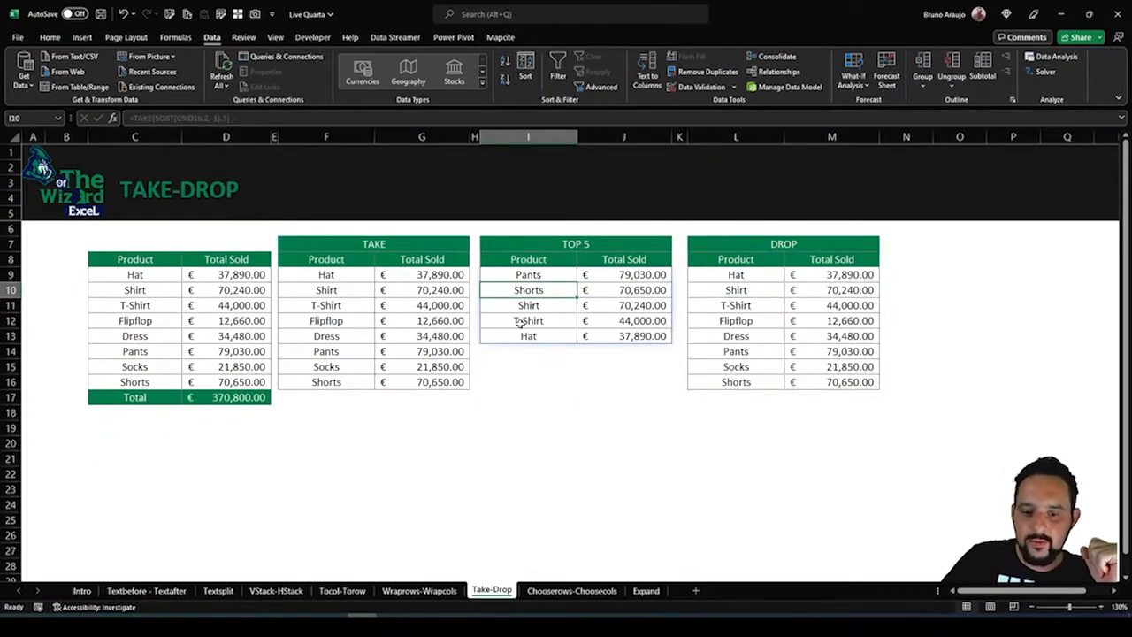
left_click(572, 590)
Wrap the J9 formula in SORT by the second column in descending order, giving =SORT(CHOOSECOLS(C9:E16,1,3),2,-1)
left_click(609, 274)
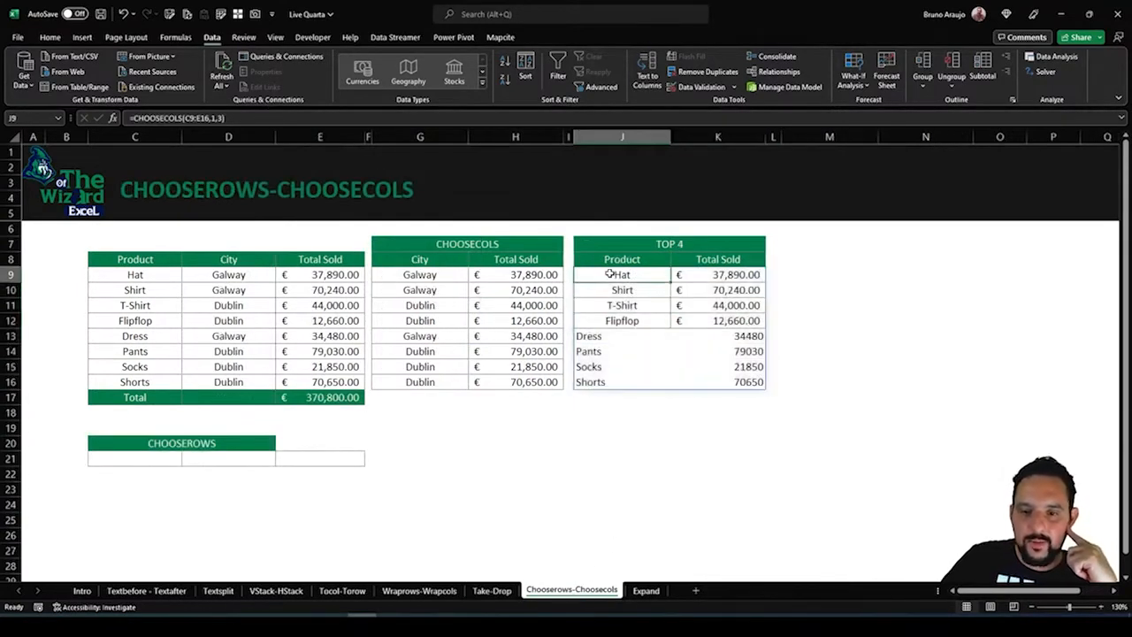
key("F2")
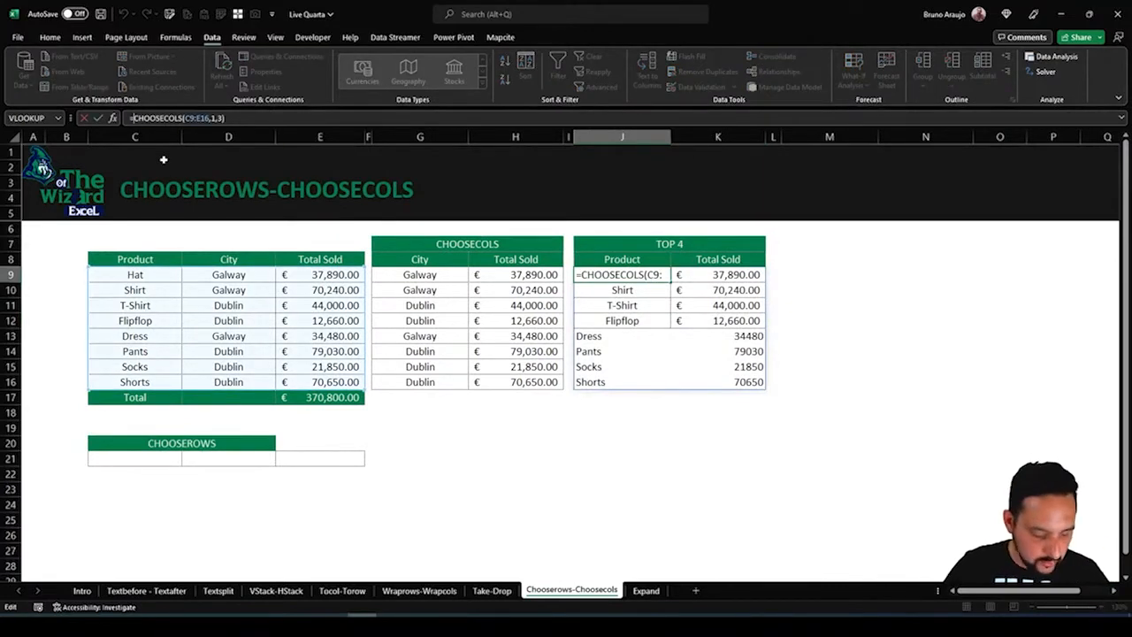
type("so")
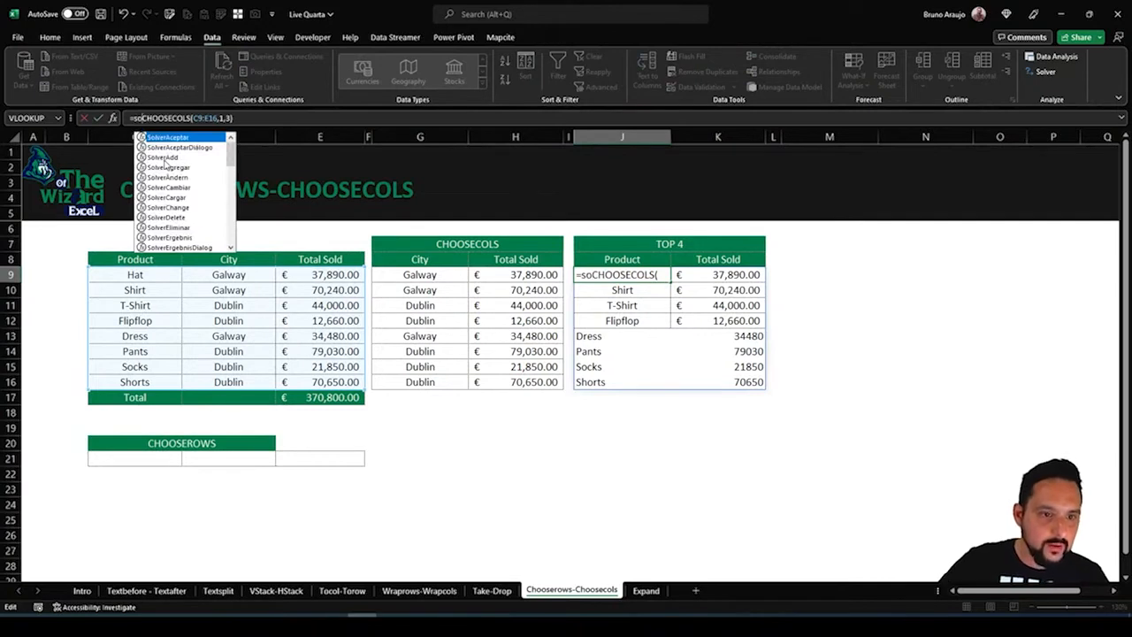
type("rt")
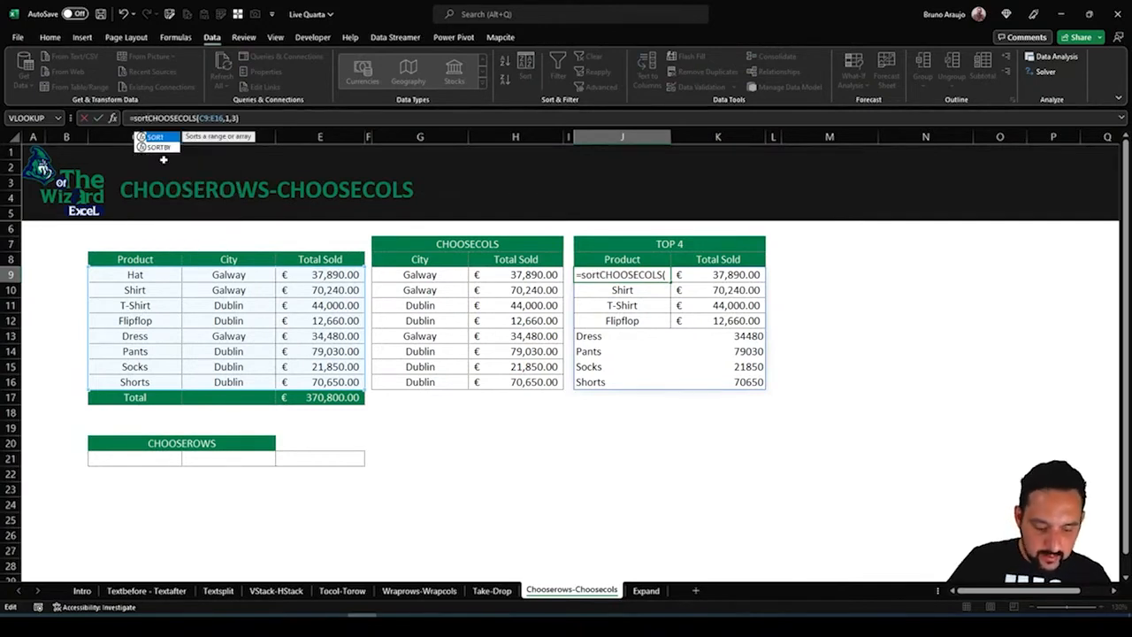
type("(")
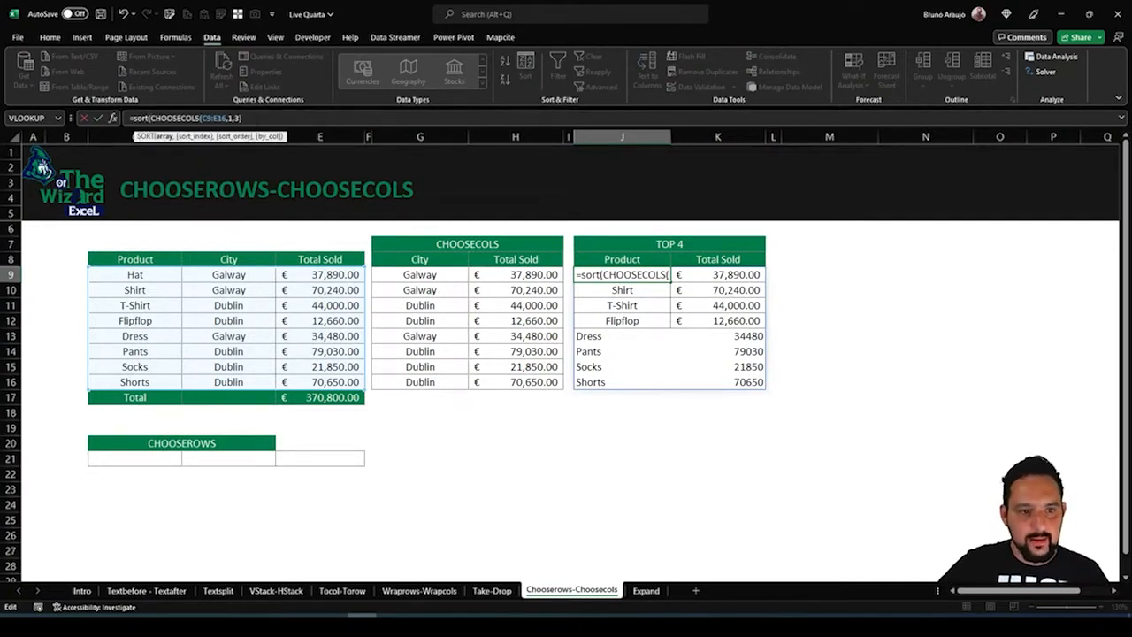
key("End")
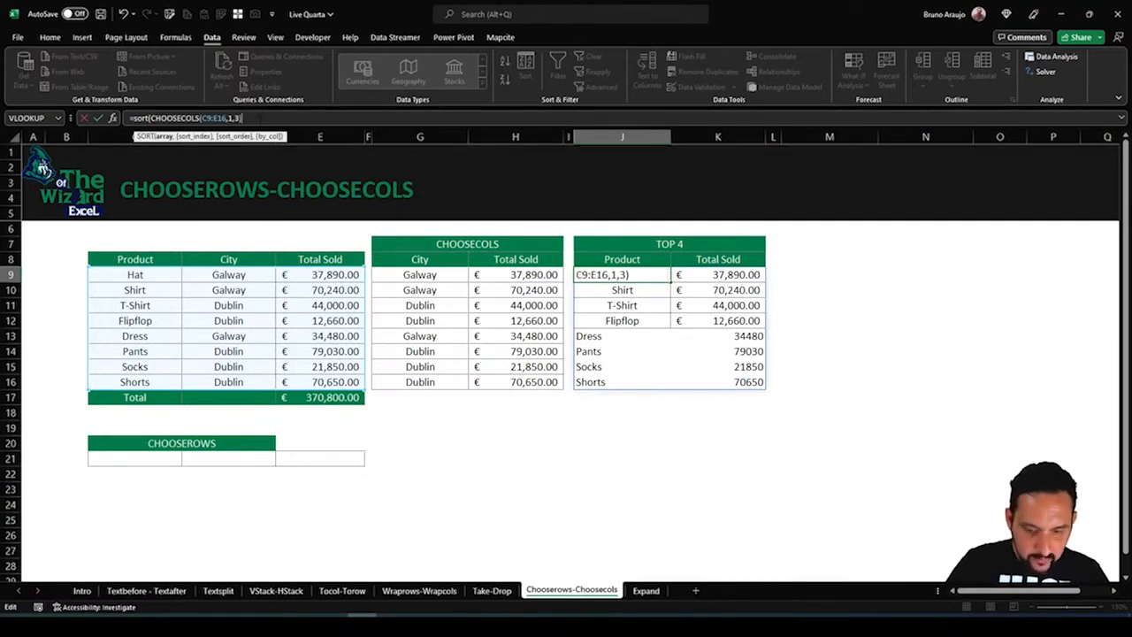
type(",")
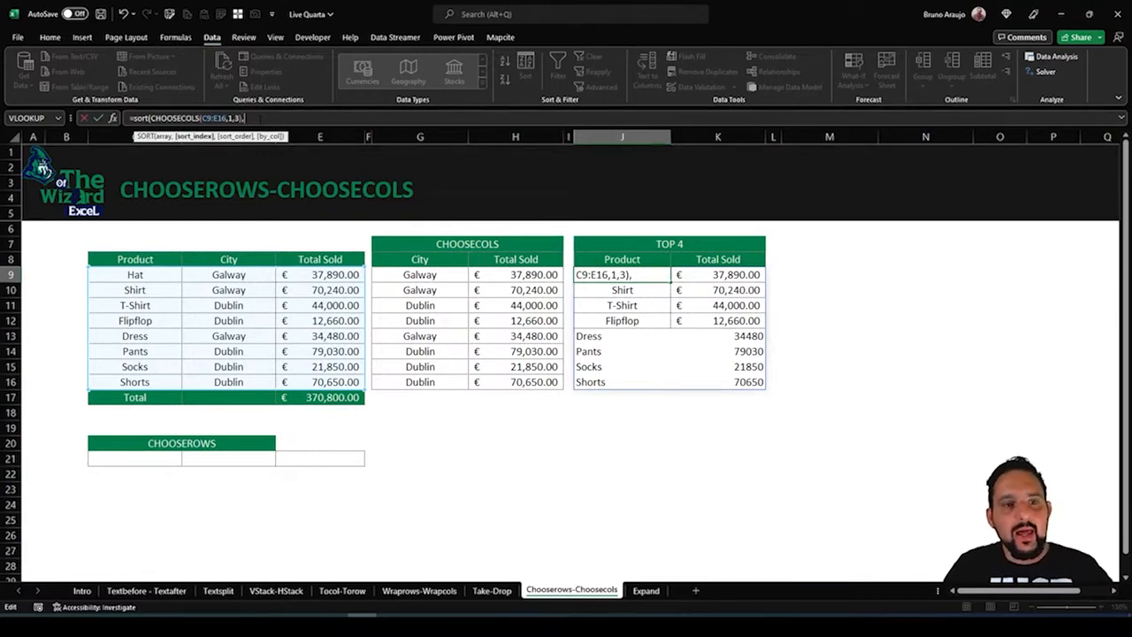
type("2")
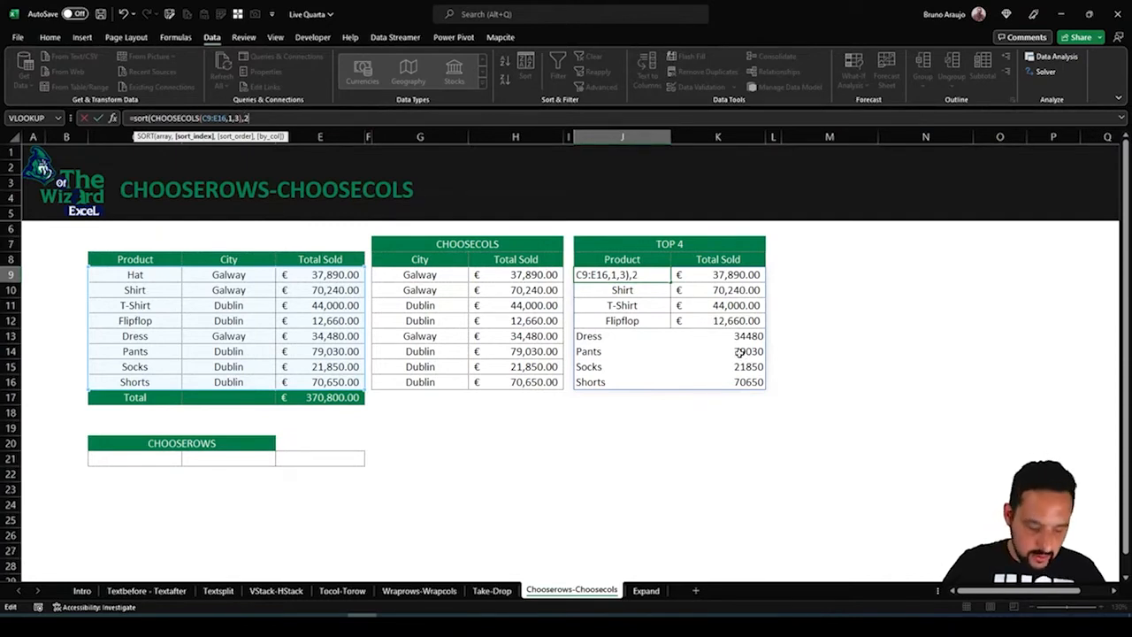
type(",")
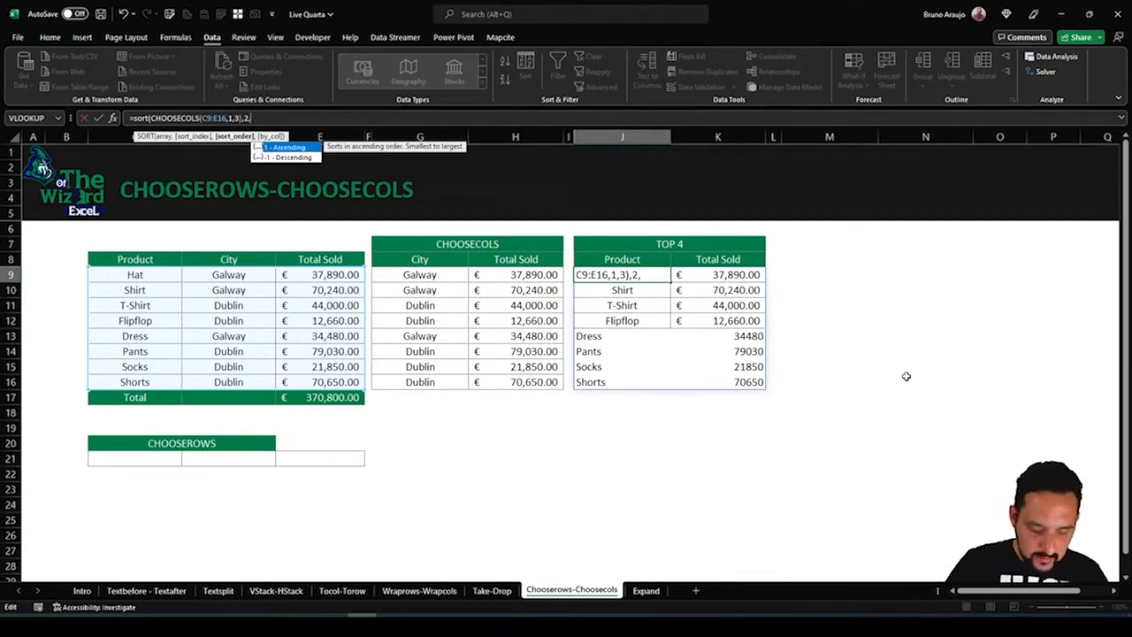
type("-1)")
key("Return")
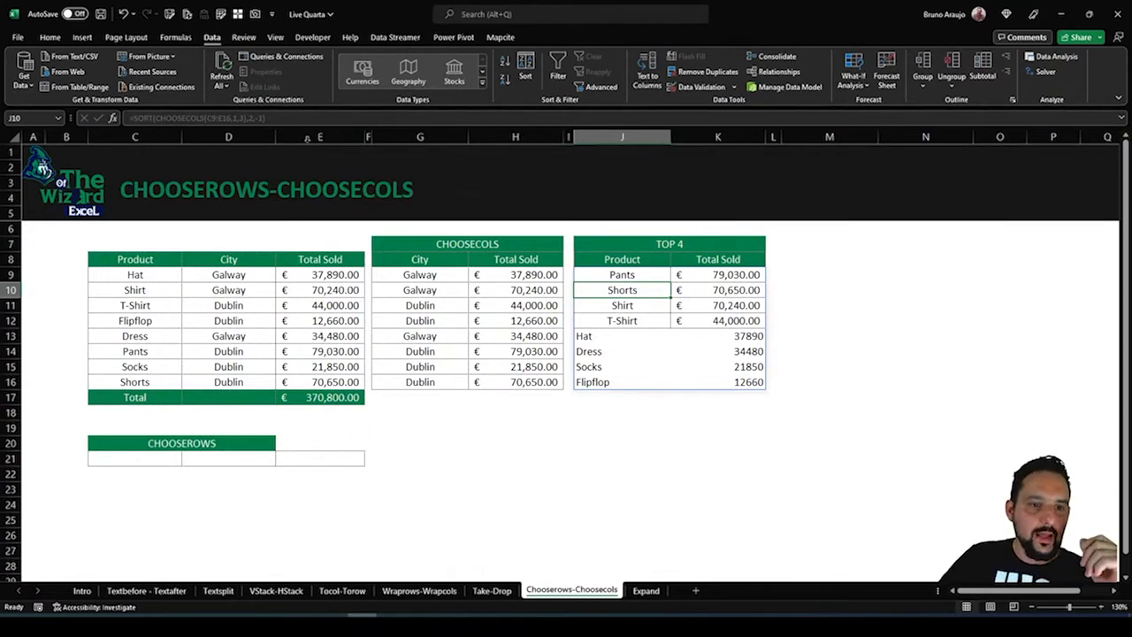
Wrap the J9 formula in TAKE to keep the first 4 rows, giving =TAKE(SORT(CHOOSECOLS(C9:E16,1,3),2,-1),4)
left_click(602, 263)
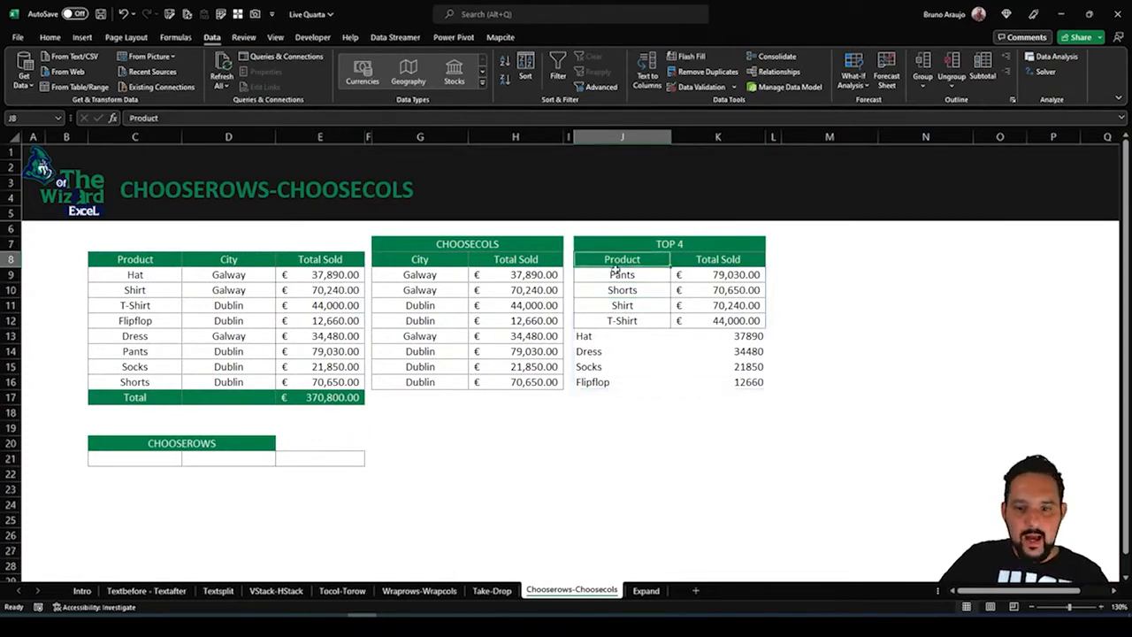
left_click(616, 273)
left_click(132, 118)
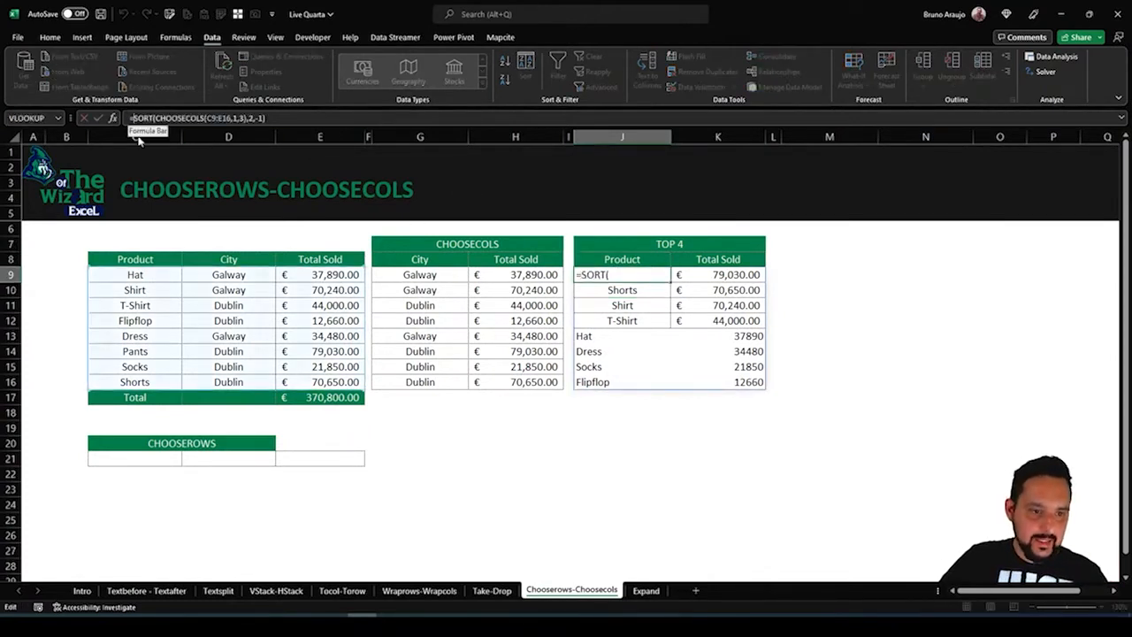
type("take")
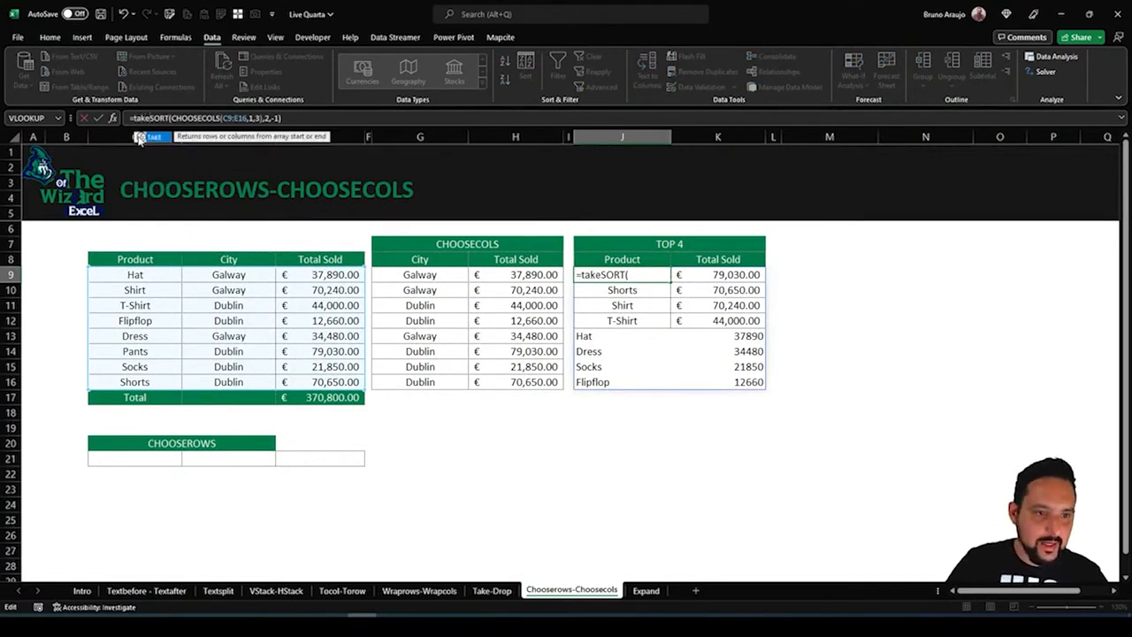
type("(")
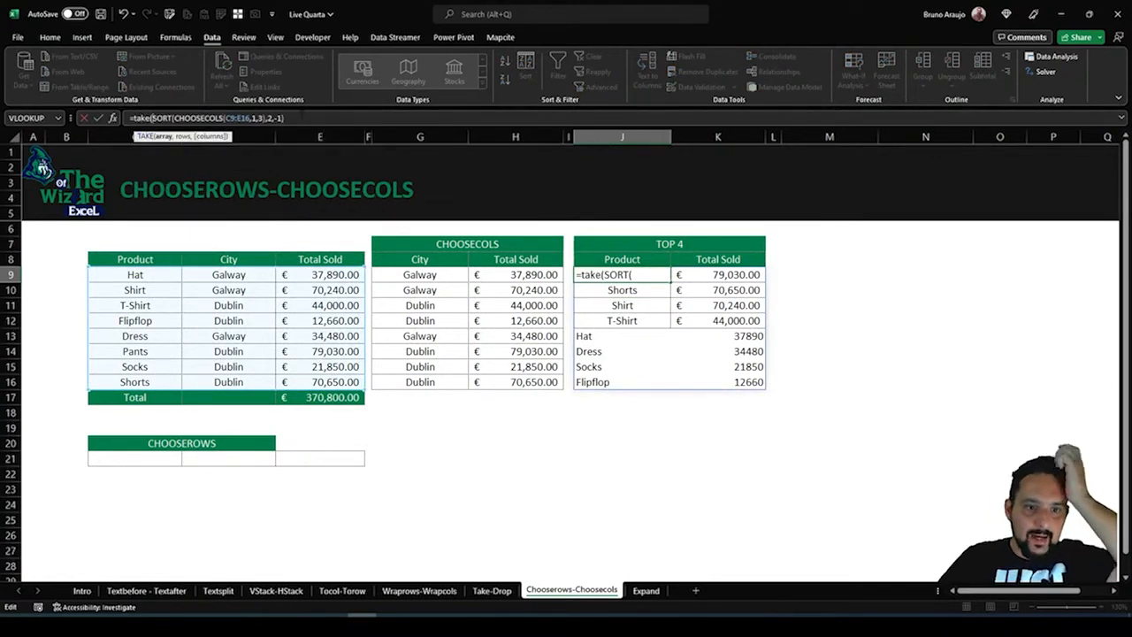
left_click(298, 117)
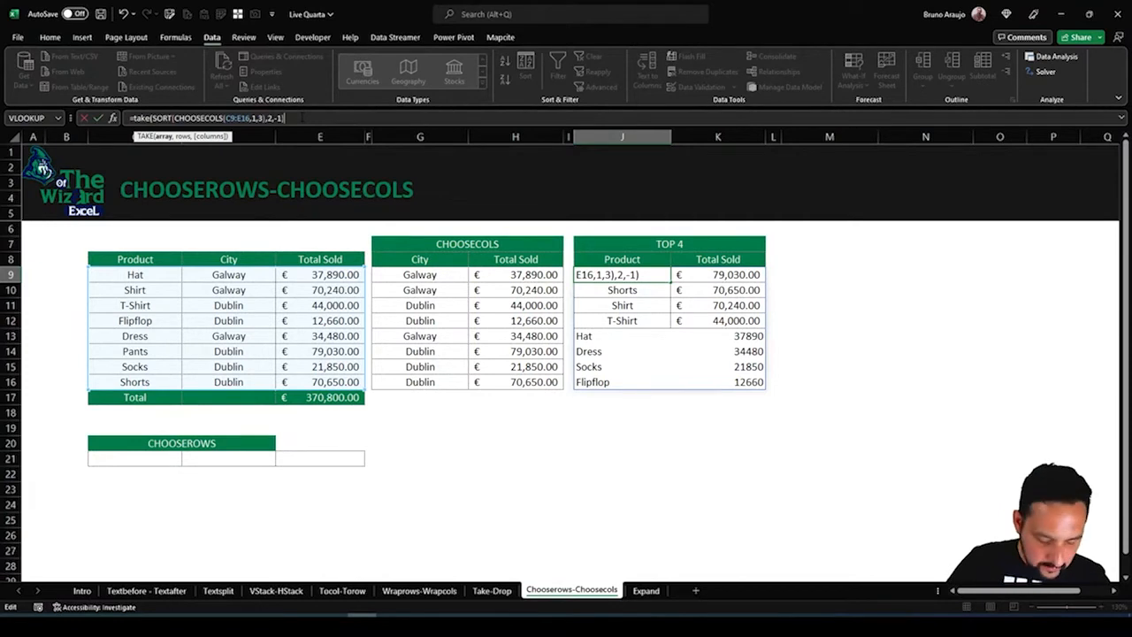
type(",4")
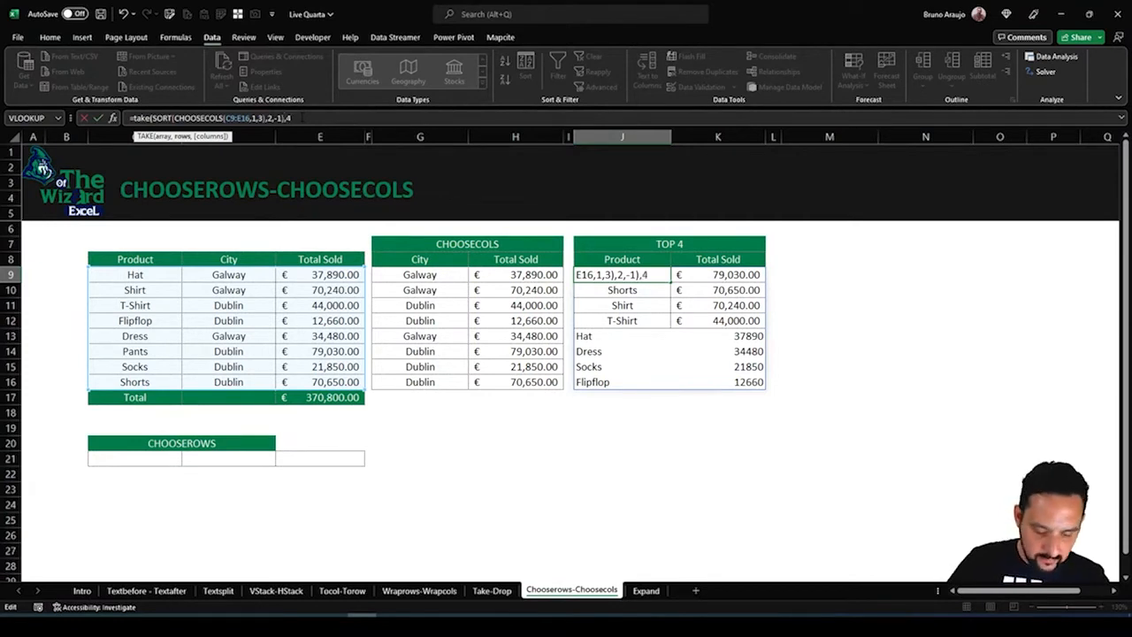
type(")")
key("Return")
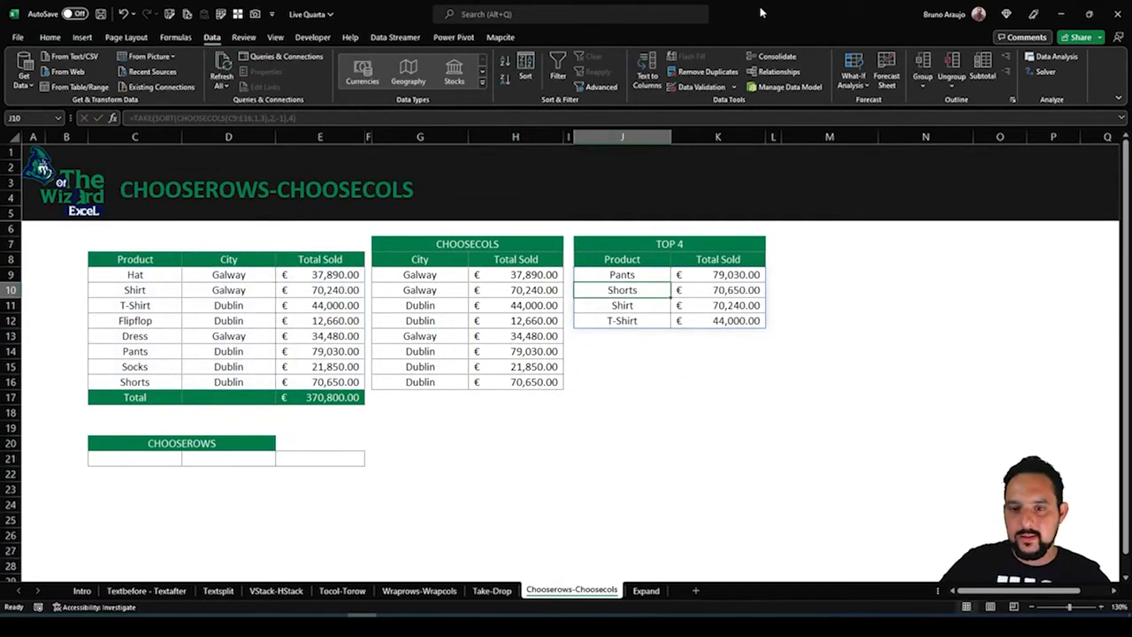
Add a list data validation to cell M8 with the source values 1,2,3,4,5,6
left_click(835, 263)
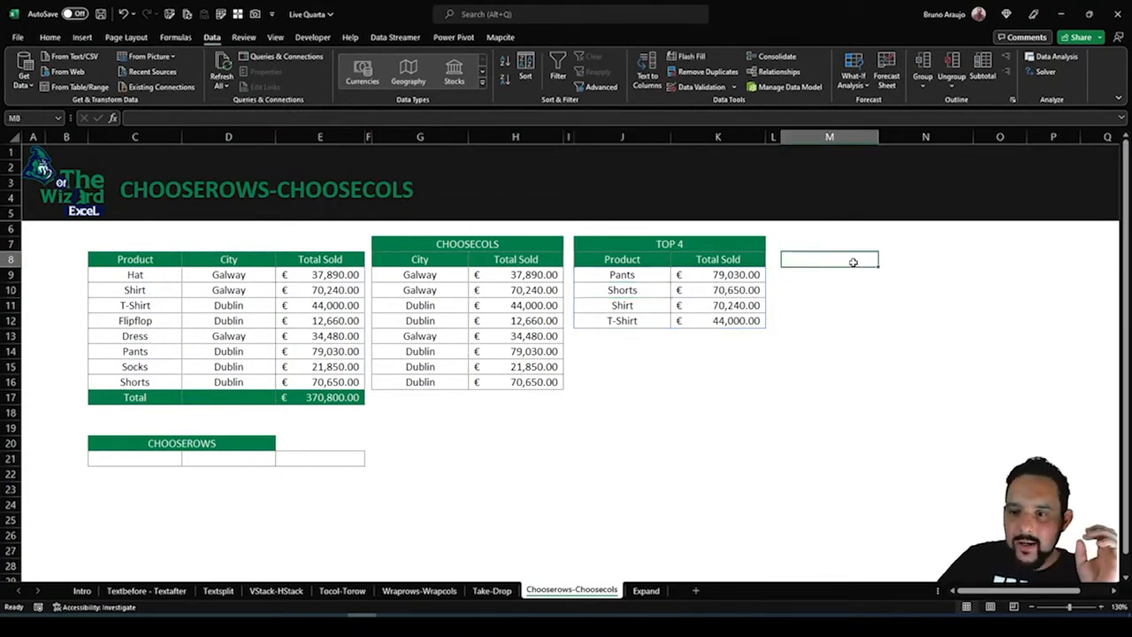
left_click(709, 91)
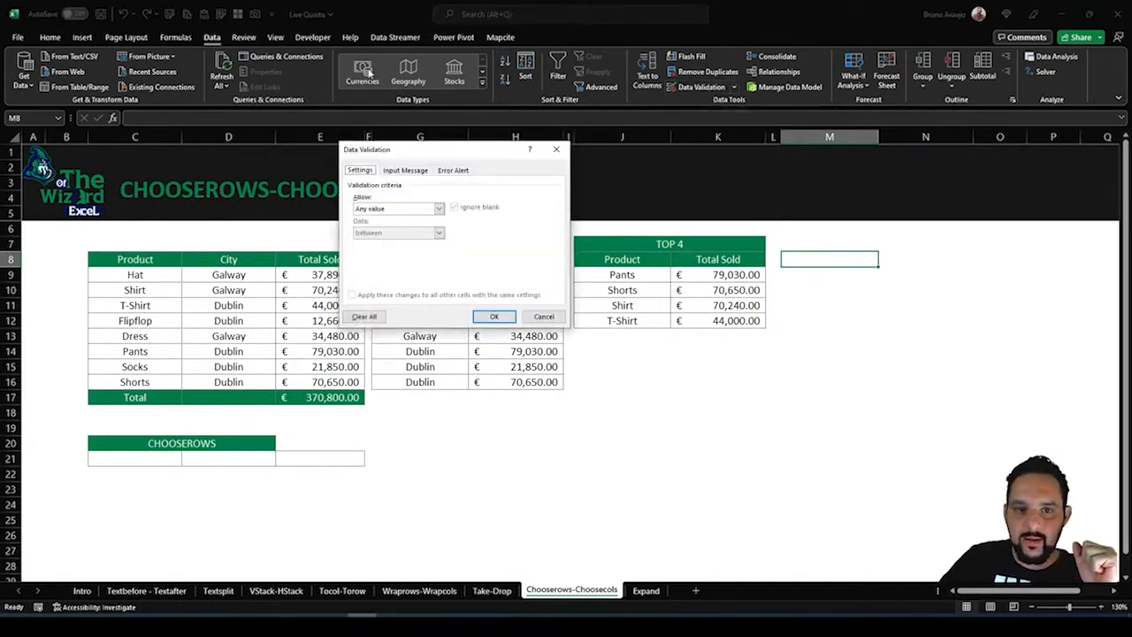
left_click(397, 209)
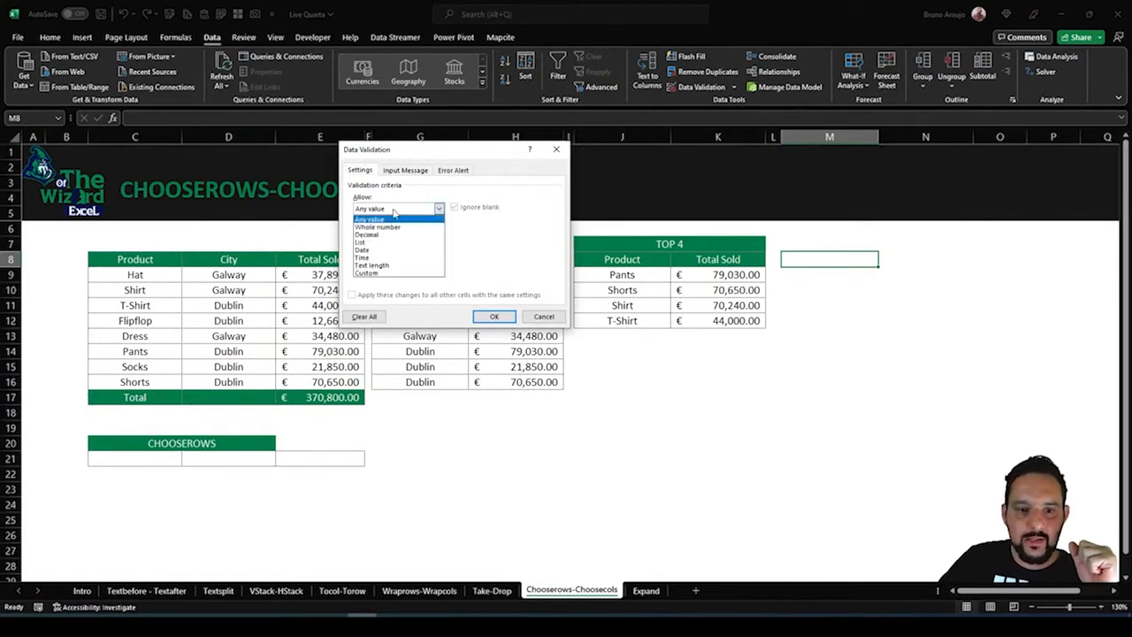
left_click(372, 242)
left_click(398, 257)
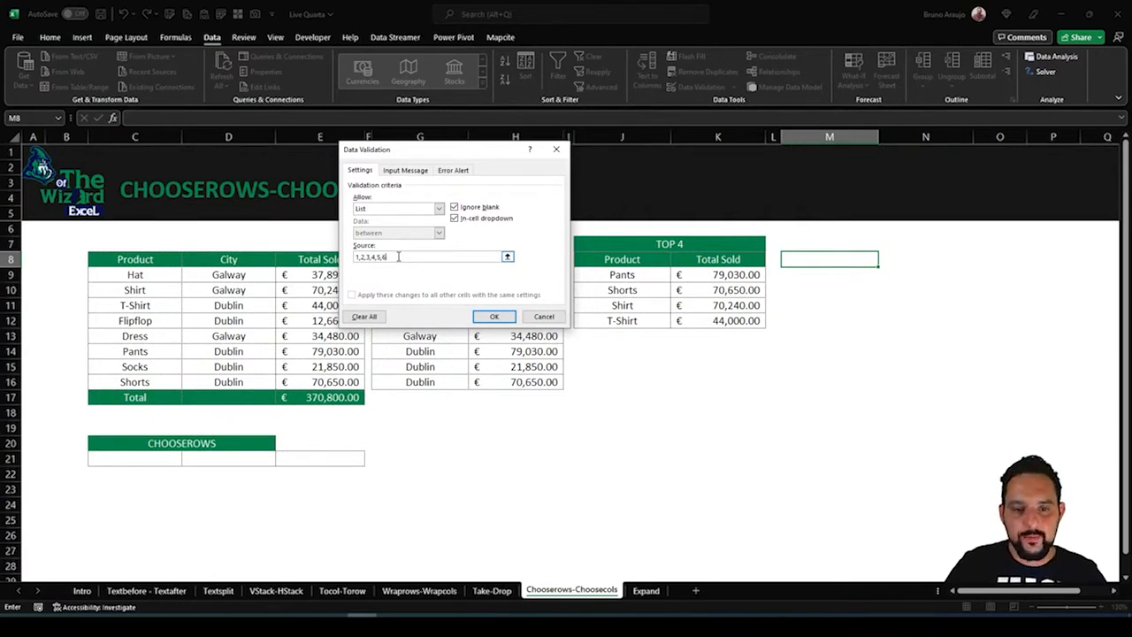
key("Return")
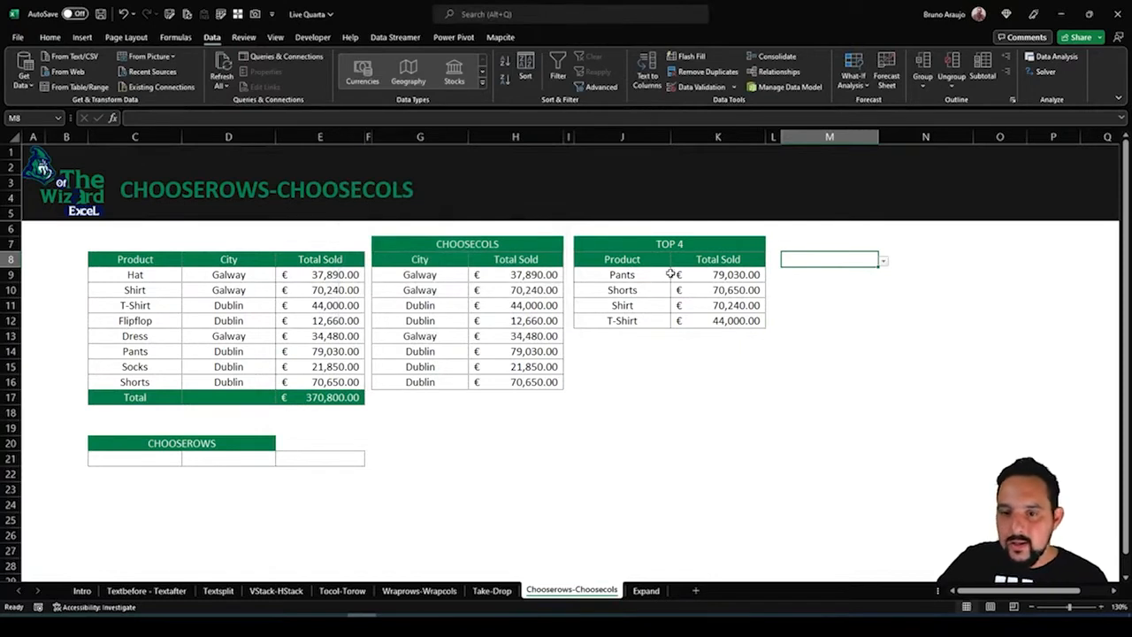
Replace the TAKE row count in the J9 formula with a reference to M9, giving =TAKE(SORT(CHOOSECOLS(C9:E16,1,3),2,-1),M9)
left_click(626, 264)
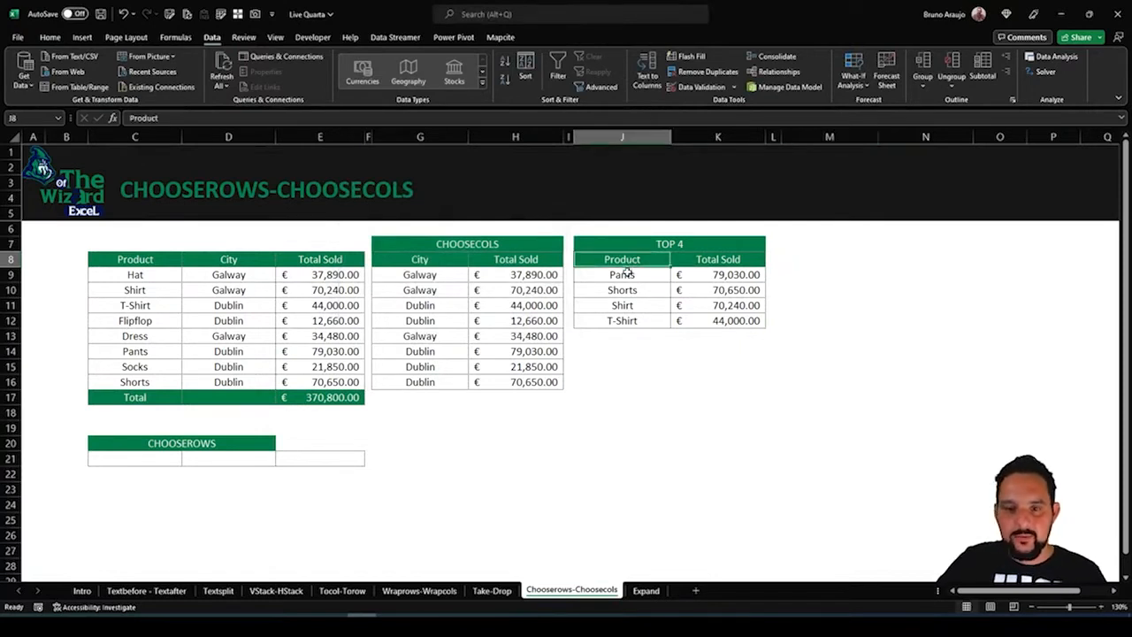
left_click(625, 274)
left_click(262, 117)
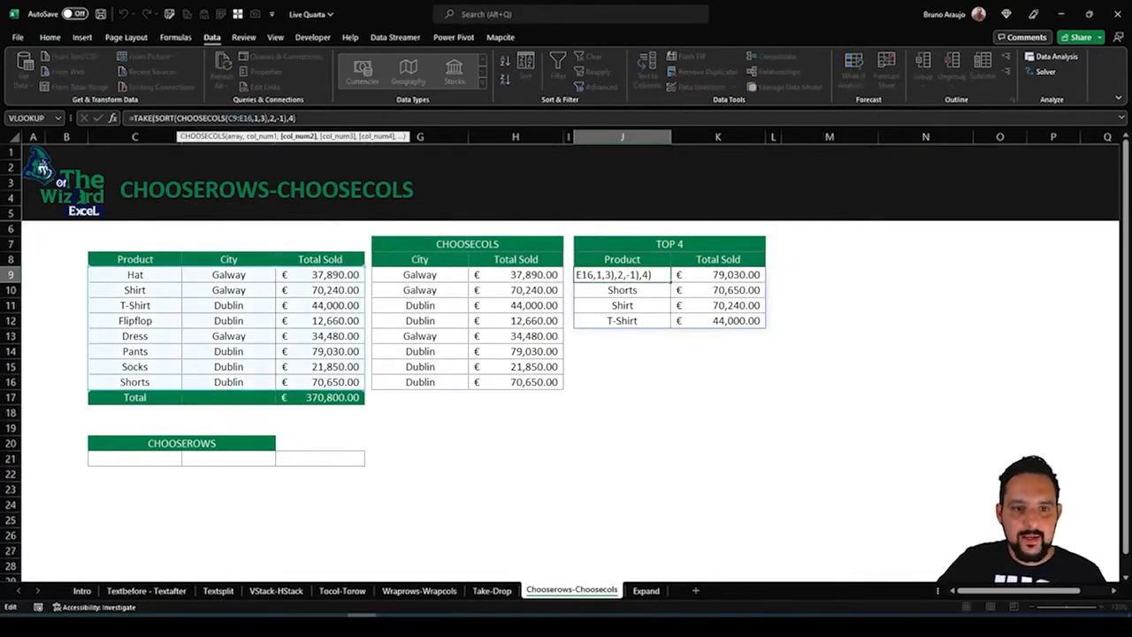
left_click(291, 117)
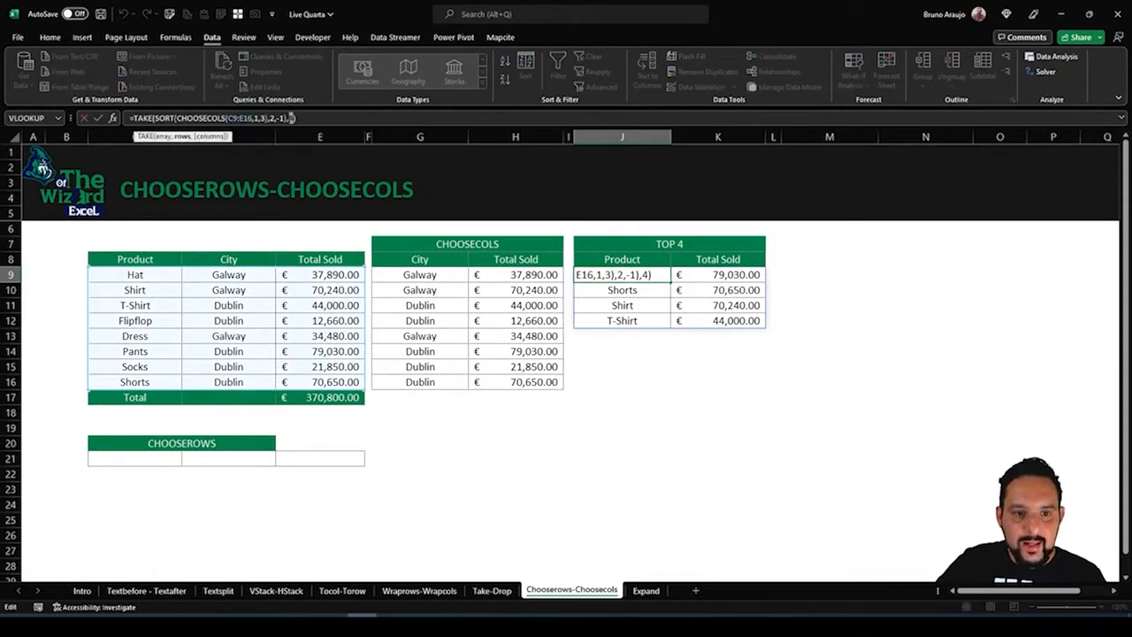
left_click(823, 273)
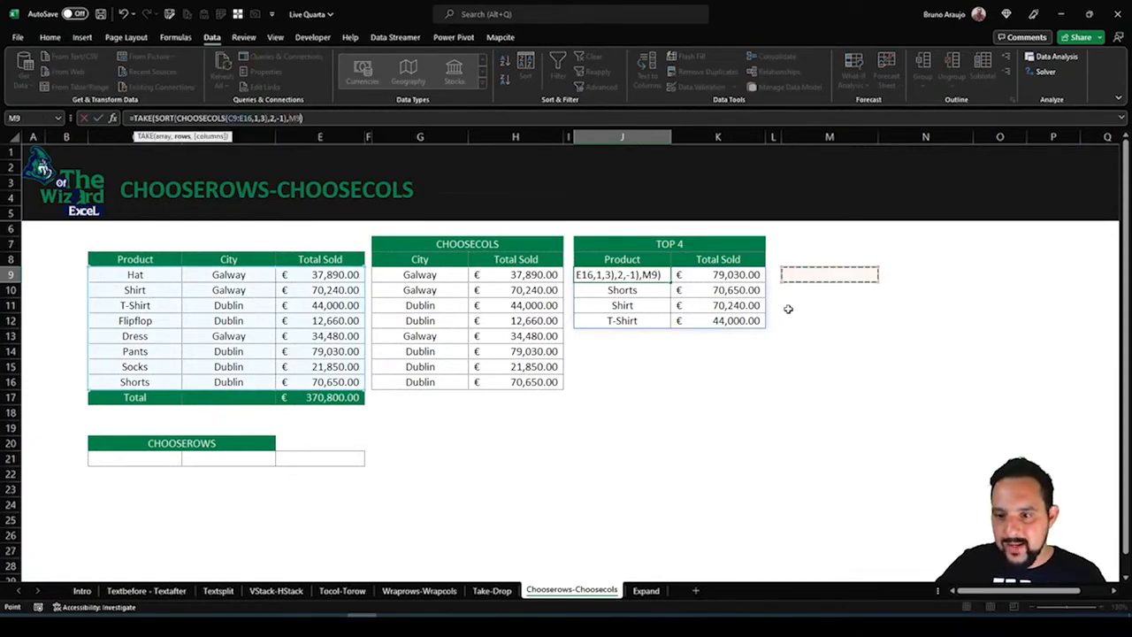
key("ctrl+Return")
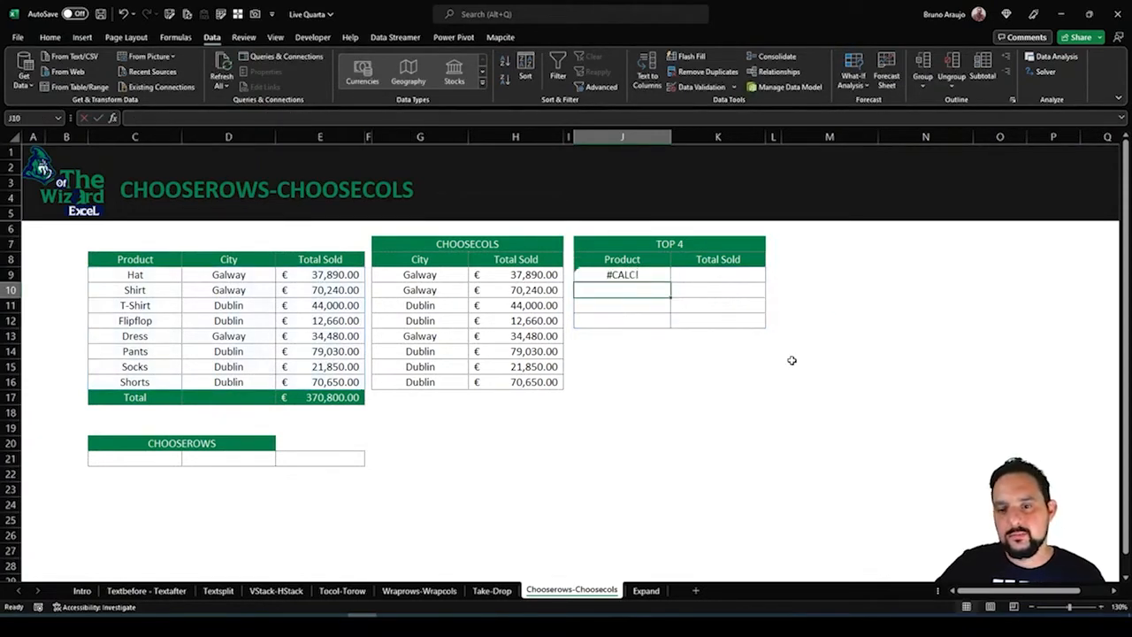
Copy cell M8 with its number list validation into M9
left_click(814, 272)
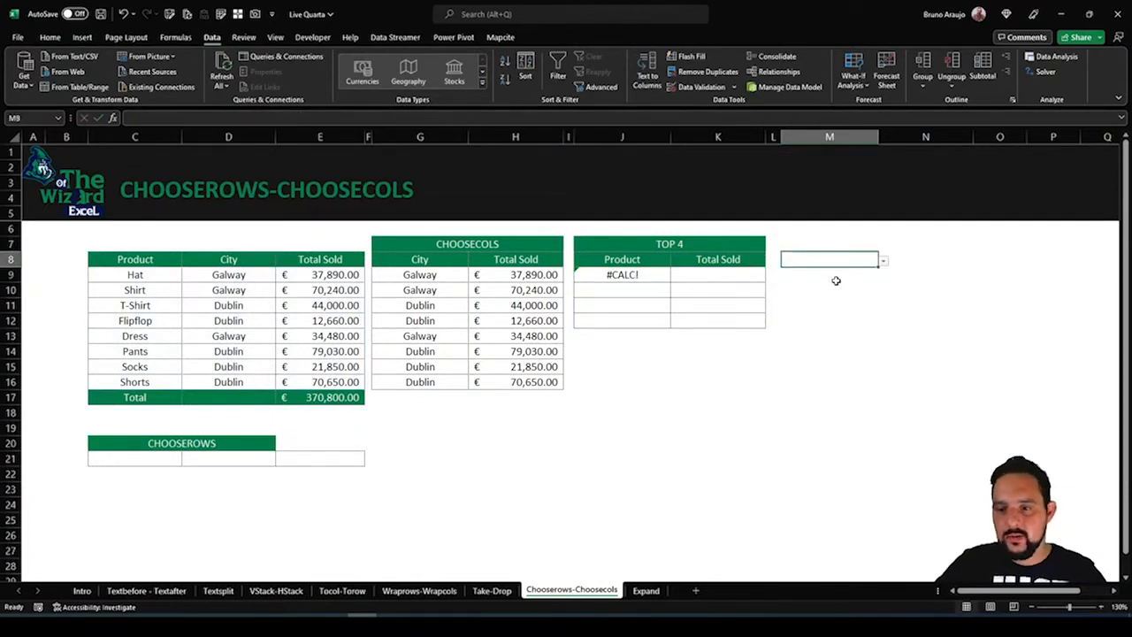
key("ctrl+c")
key("ctrl+v")
left_click(884, 259)
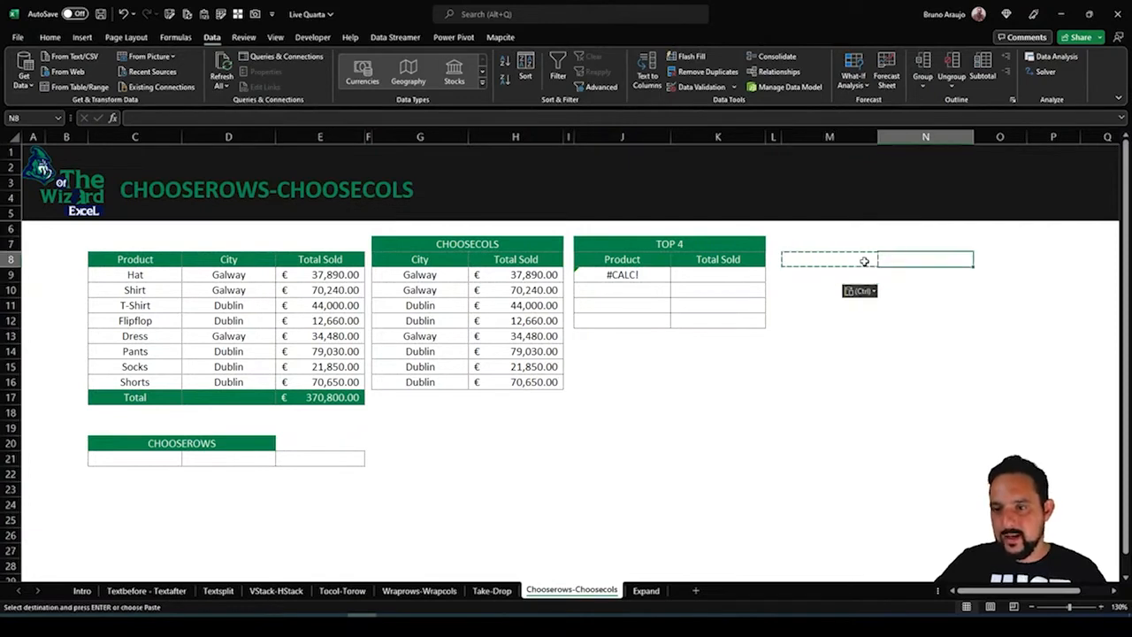
key("Escape")
Remove the list validation from M8 by pasting the blank cell M7 over it
left_click(847, 245)
key("ctrl+c")
left_click(835, 274)
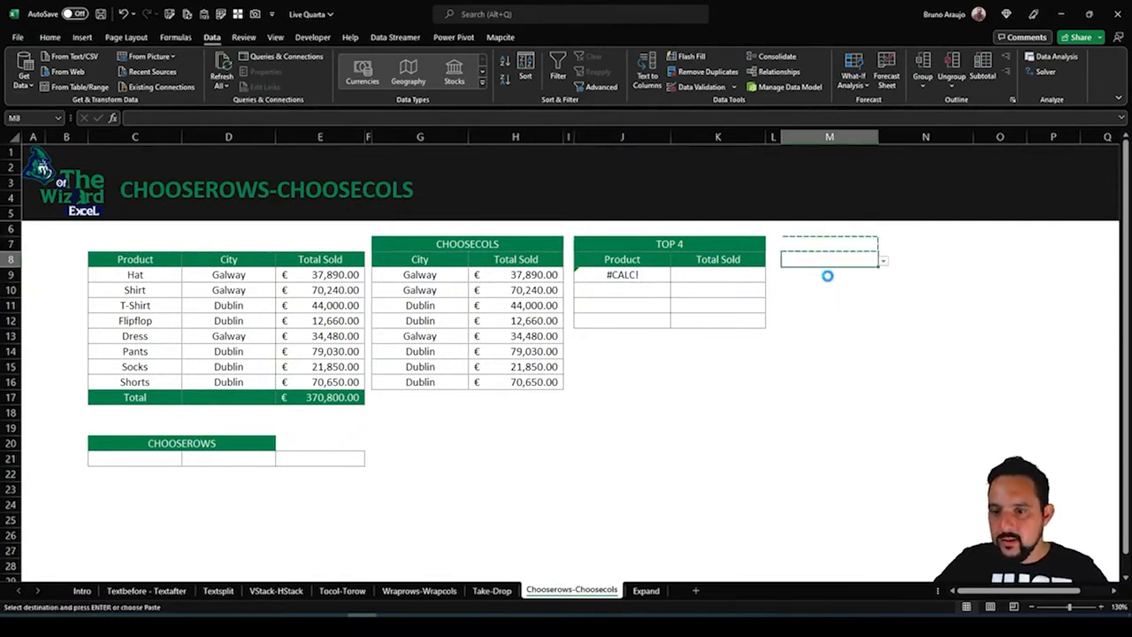
key("ctrl+v")
left_click(863, 259)
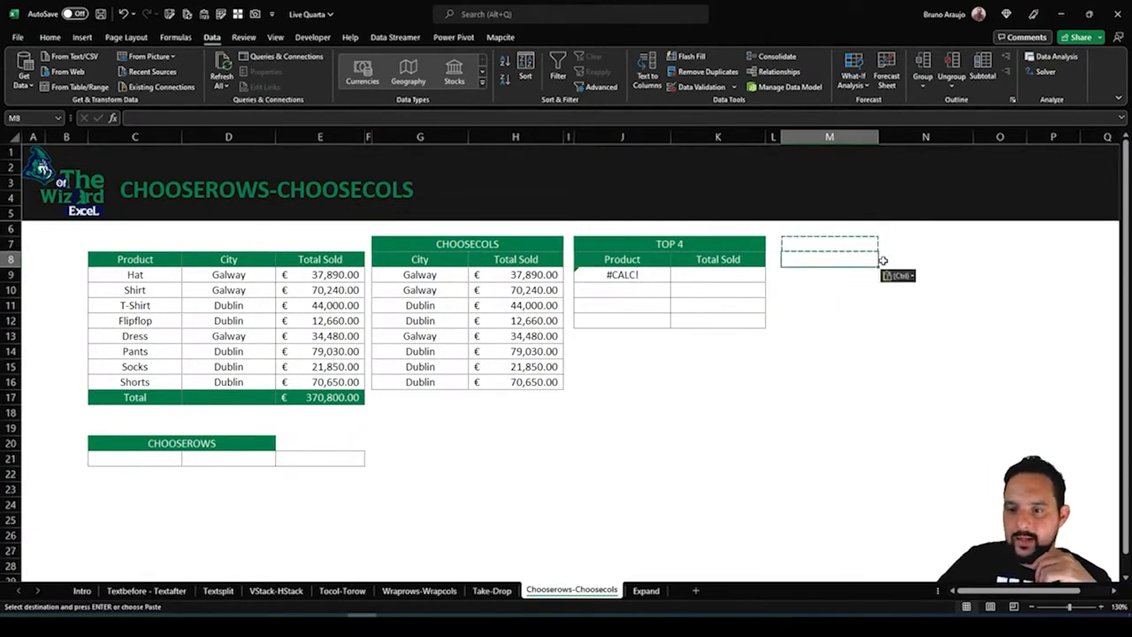
left_click(854, 287)
left_click(851, 275)
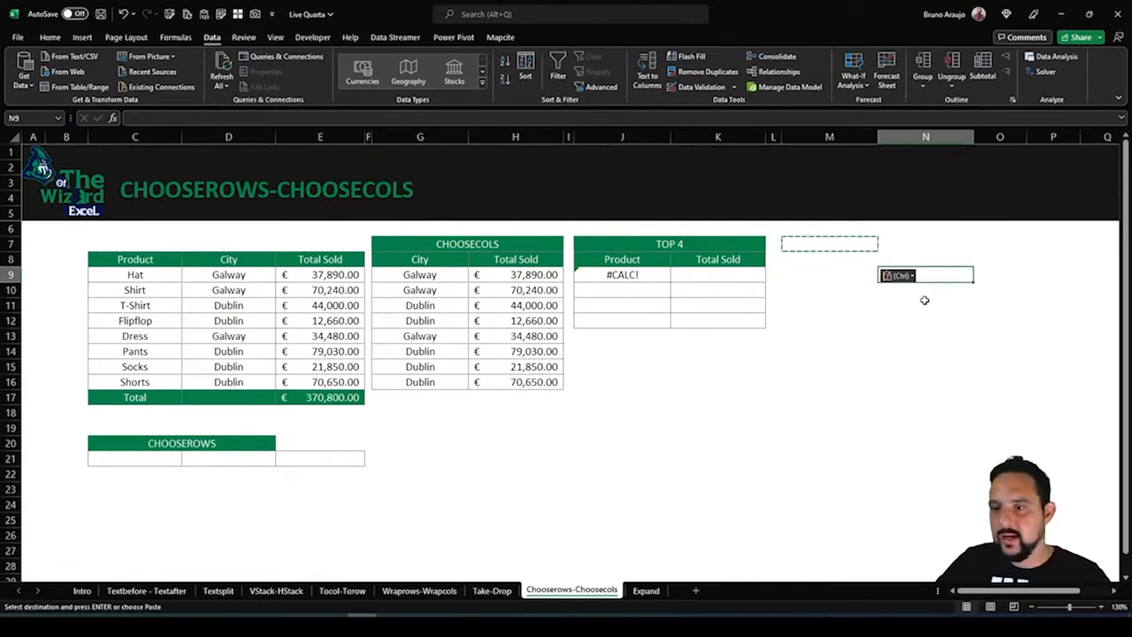
key("Escape")
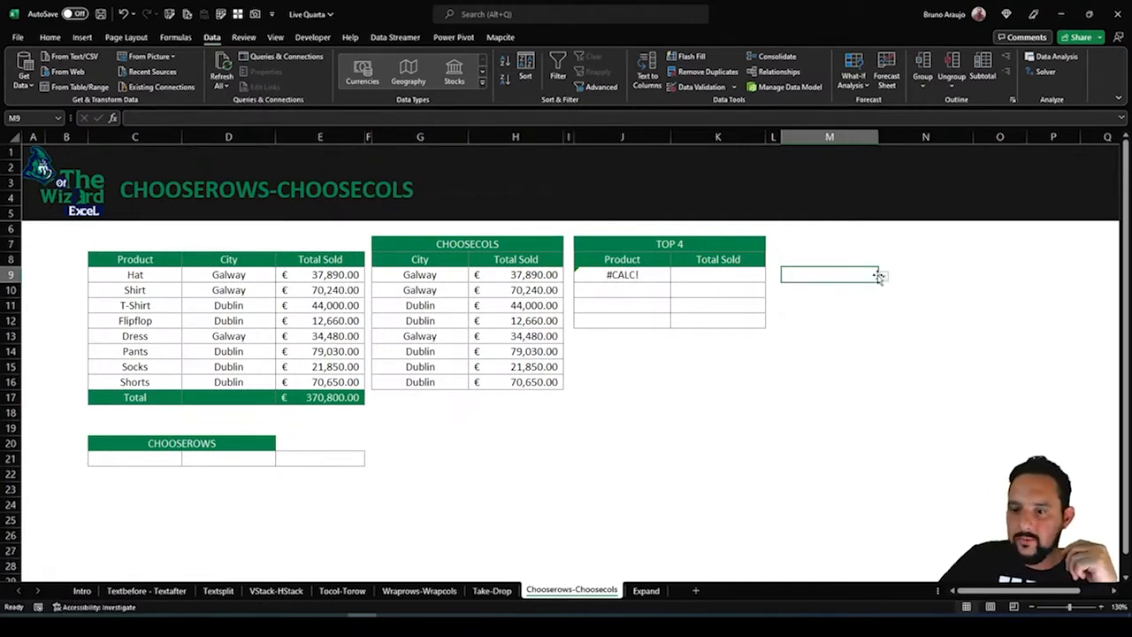
Test the list in M9 by choosing 3, 4, 6, 1 and 3 in turn for the TOP 4 range
left_click(883, 277)
left_click(810, 310)
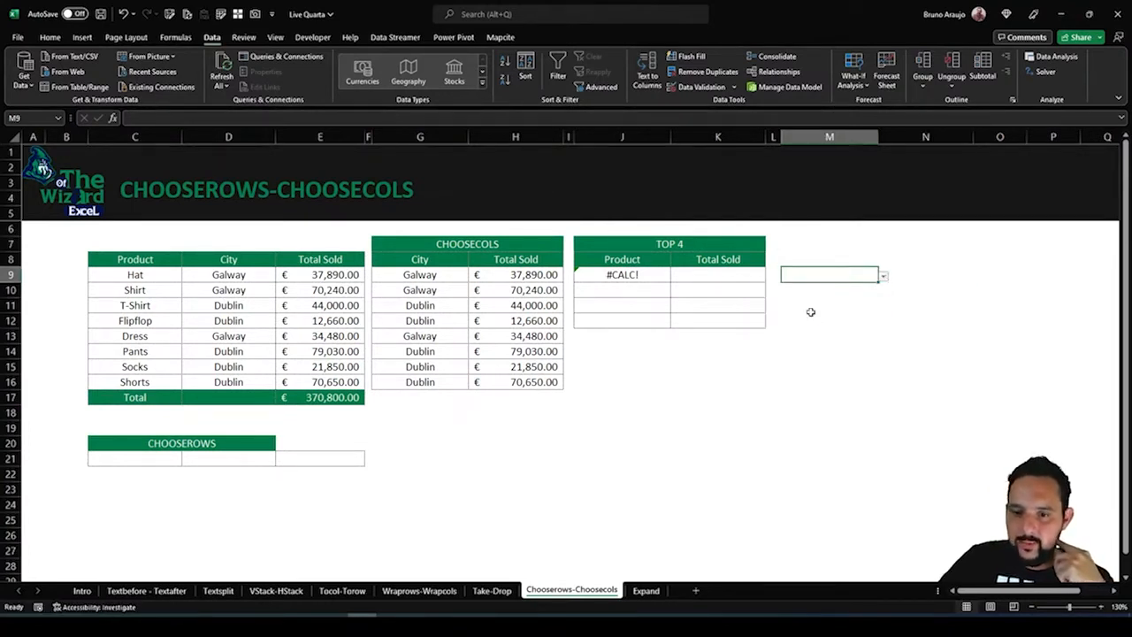
left_click(884, 276)
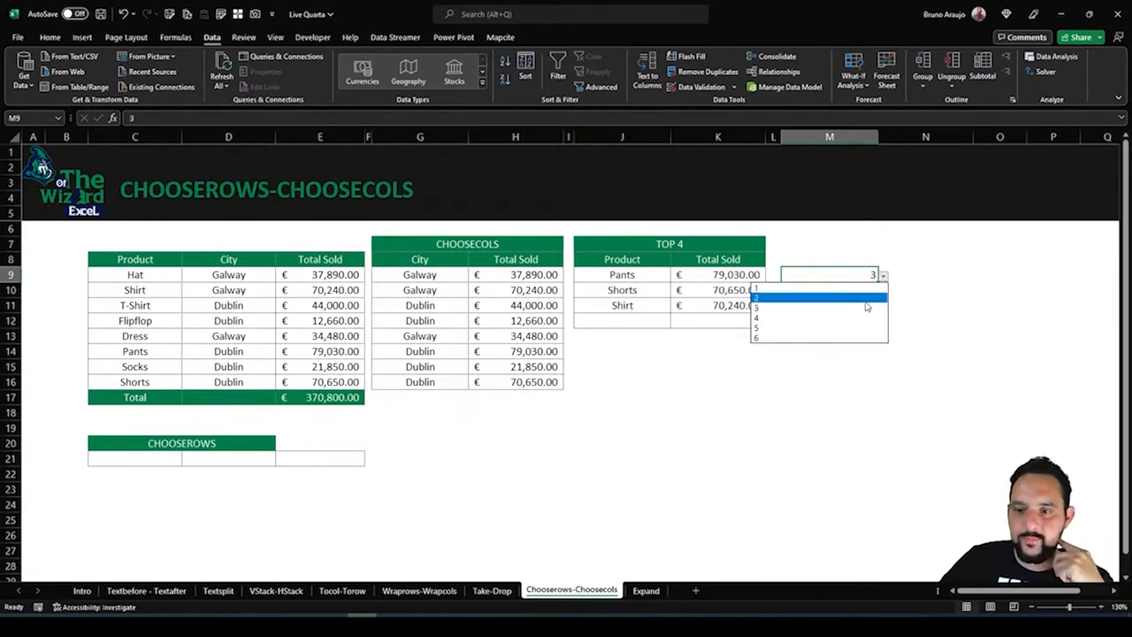
left_click(862, 324)
left_click(884, 277)
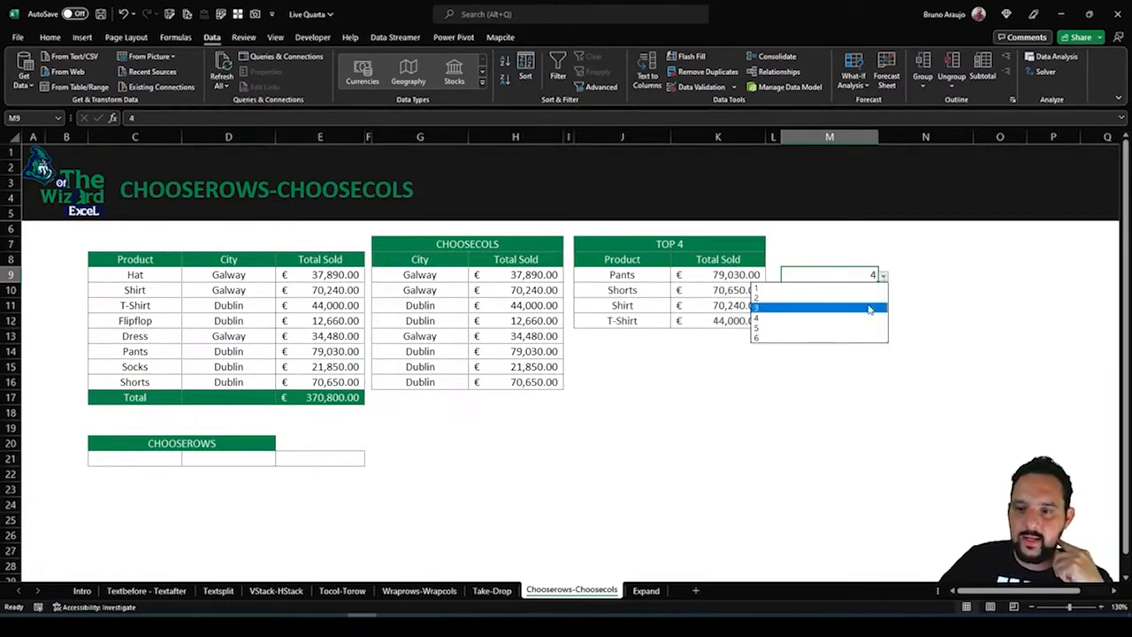
left_click(831, 337)
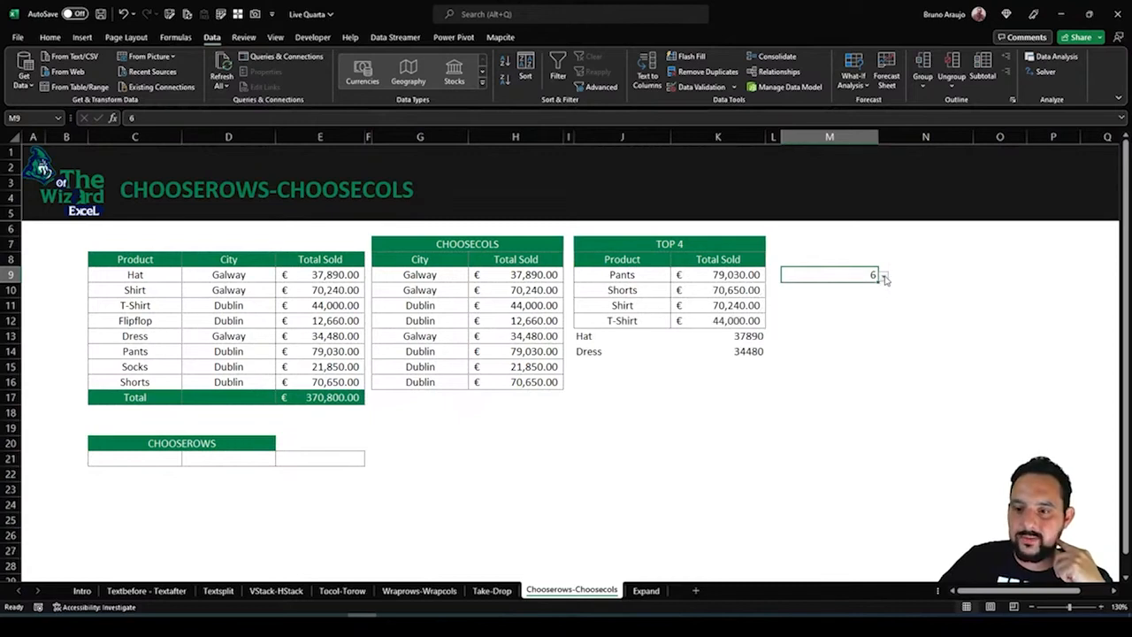
left_click(883, 277)
left_click(834, 288)
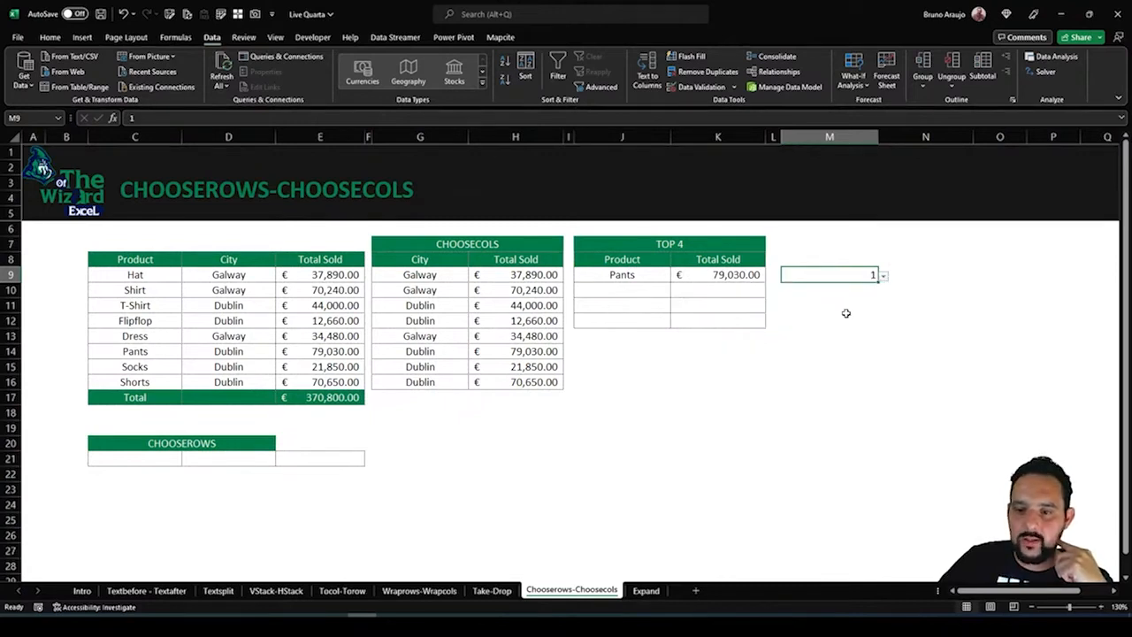
left_click(884, 277)
left_click(863, 310)
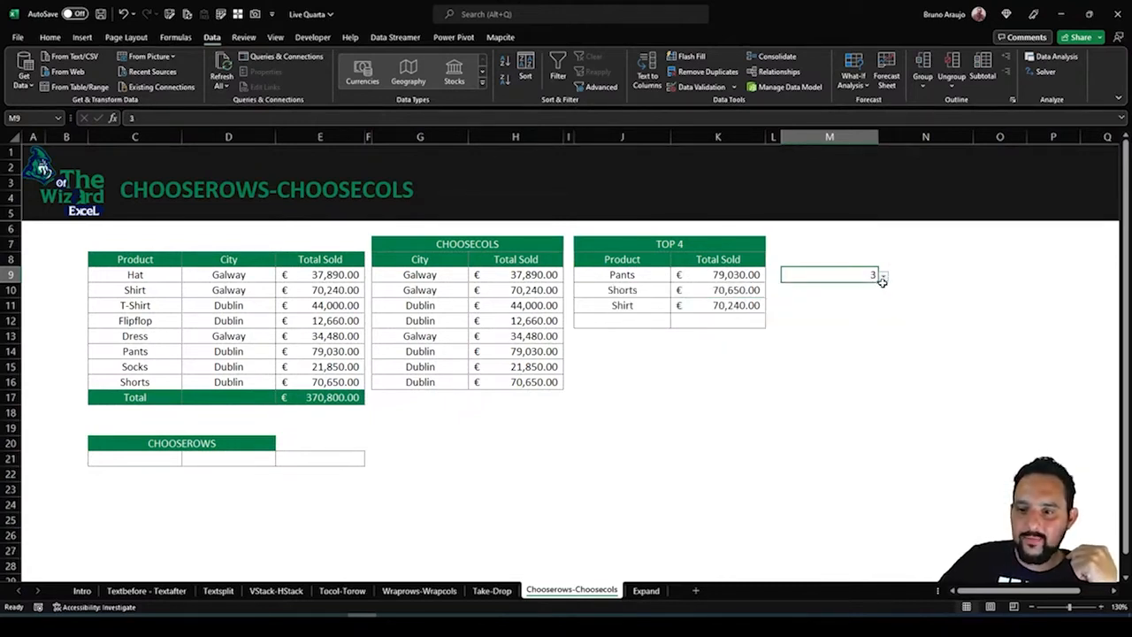
Set M9 to 4 from its list so the TOP 4 range takes four rows
left_click(883, 283)
left_click(875, 275)
left_click(883, 278)
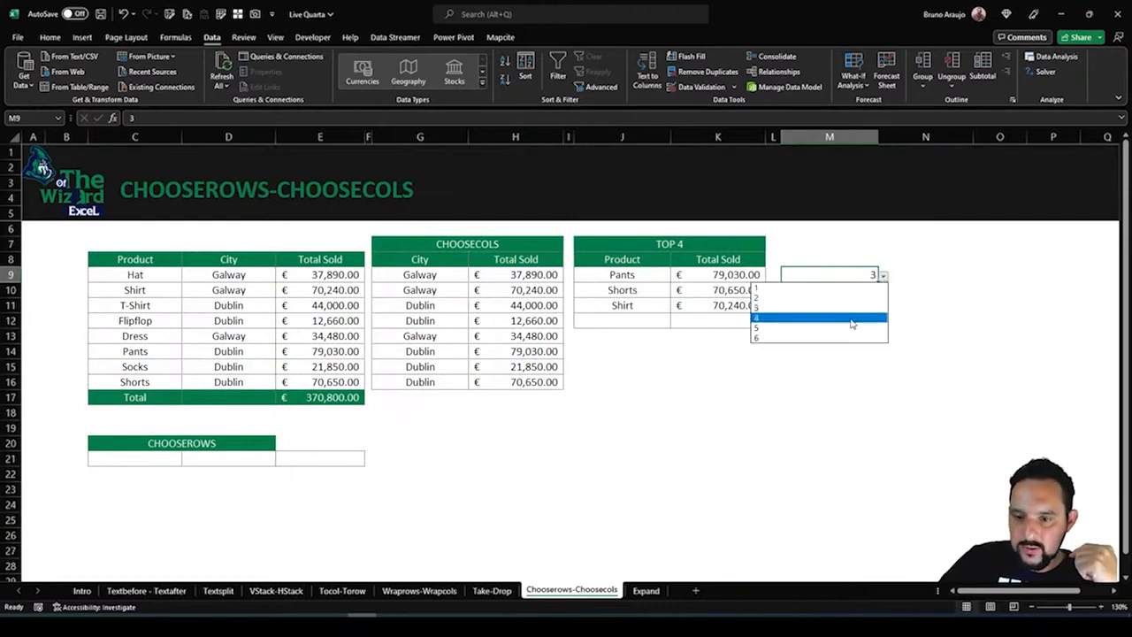
left_click(862, 318)
left_click(786, 369)
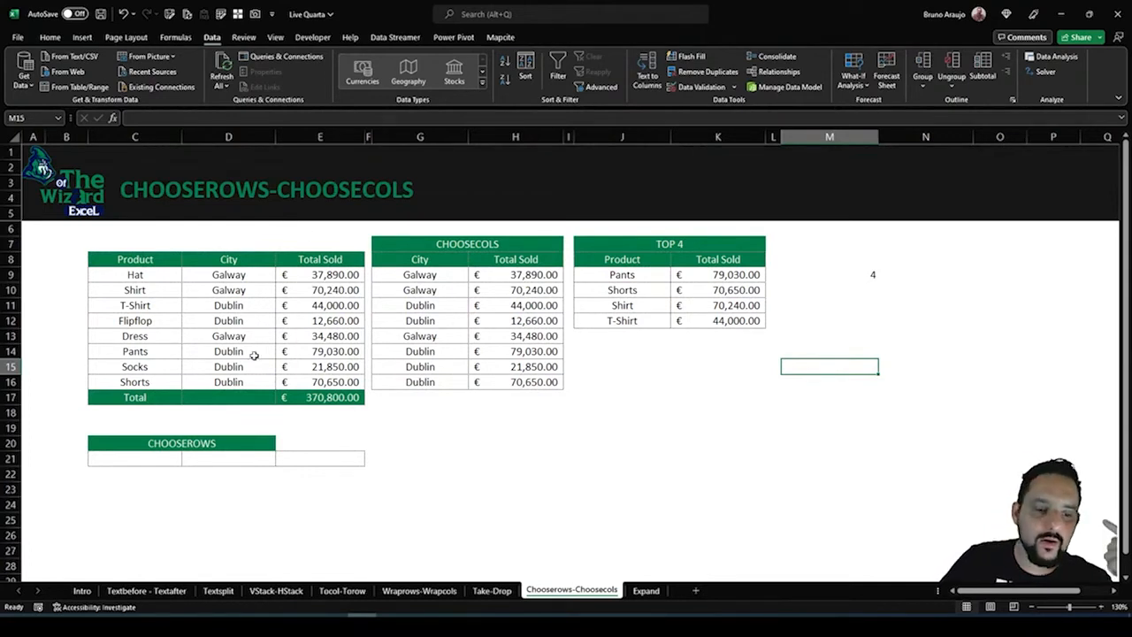
Enter =CHOOSEROWS(C8:E17,10) in C21 to return the Total row of the sales table
left_click(157, 460)
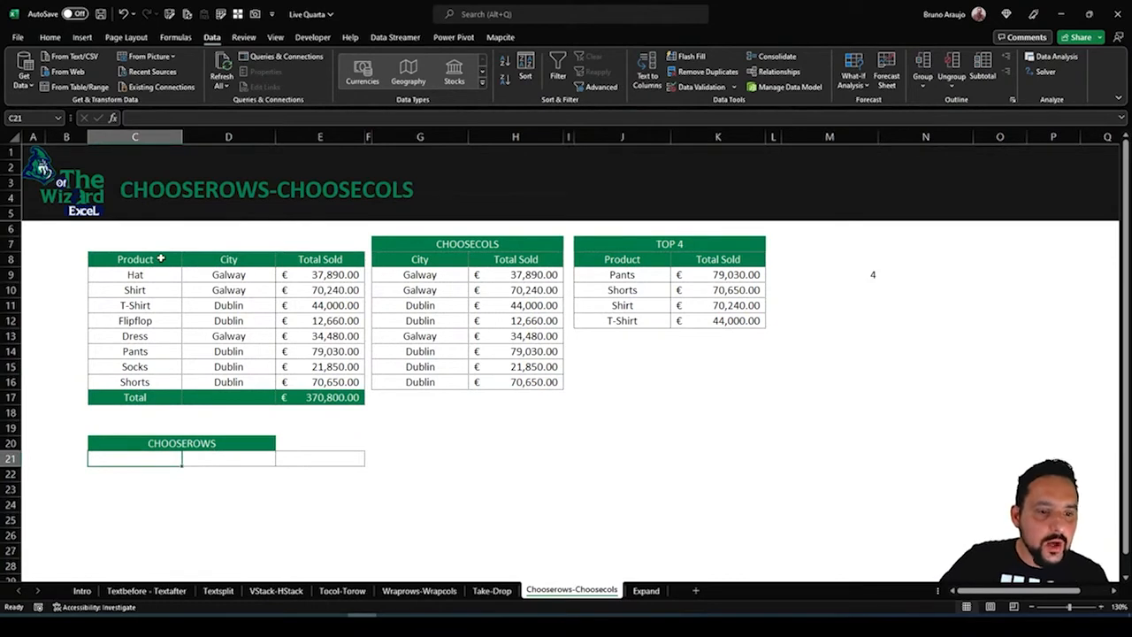
left_click(161, 258)
left_click_drag(161, 259, 171, 396)
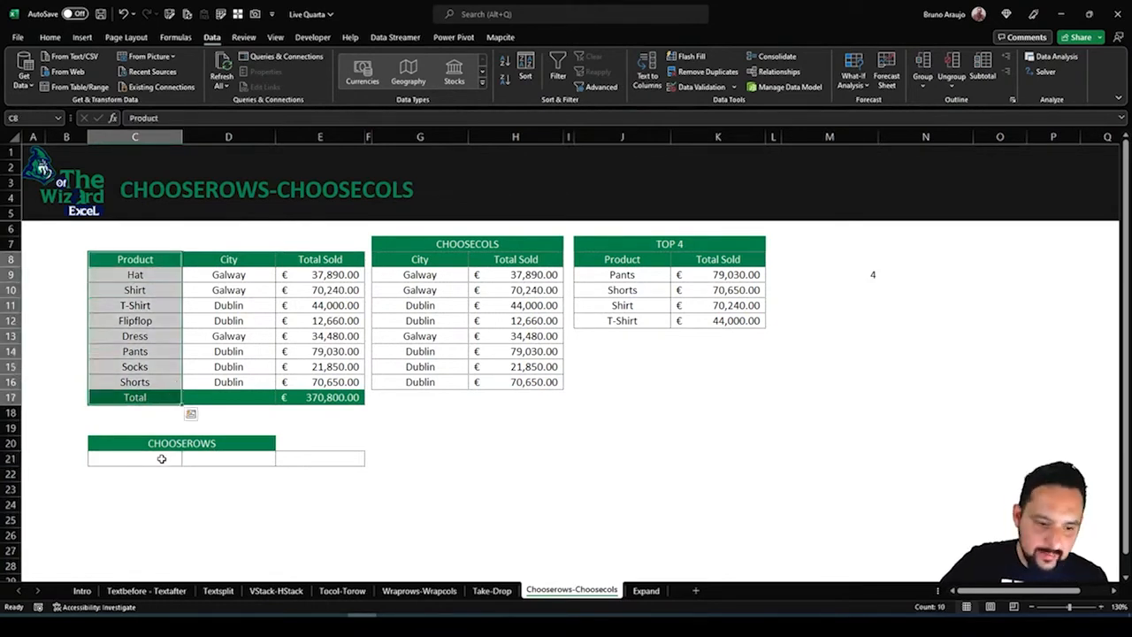
left_click(161, 458)
type("=")
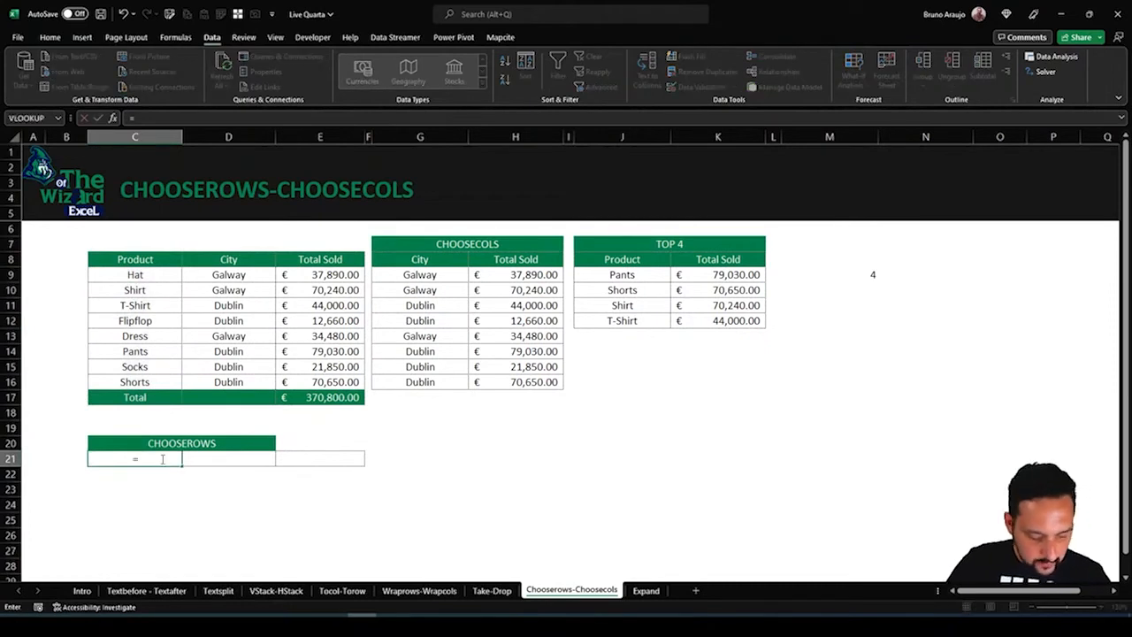
type("cho")
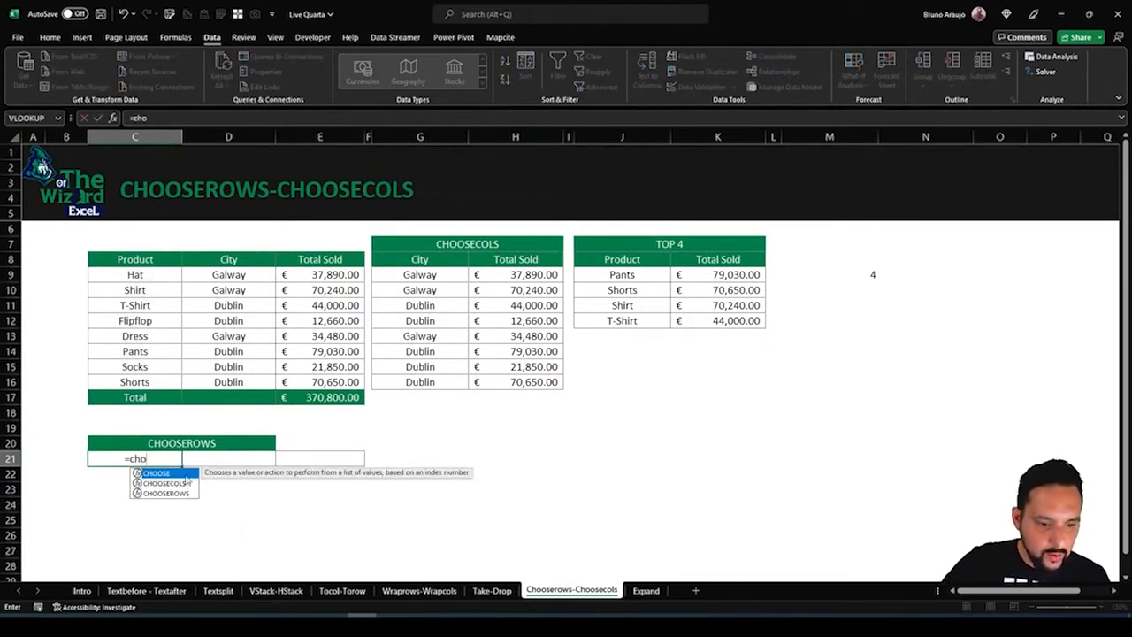
double_click(181, 493)
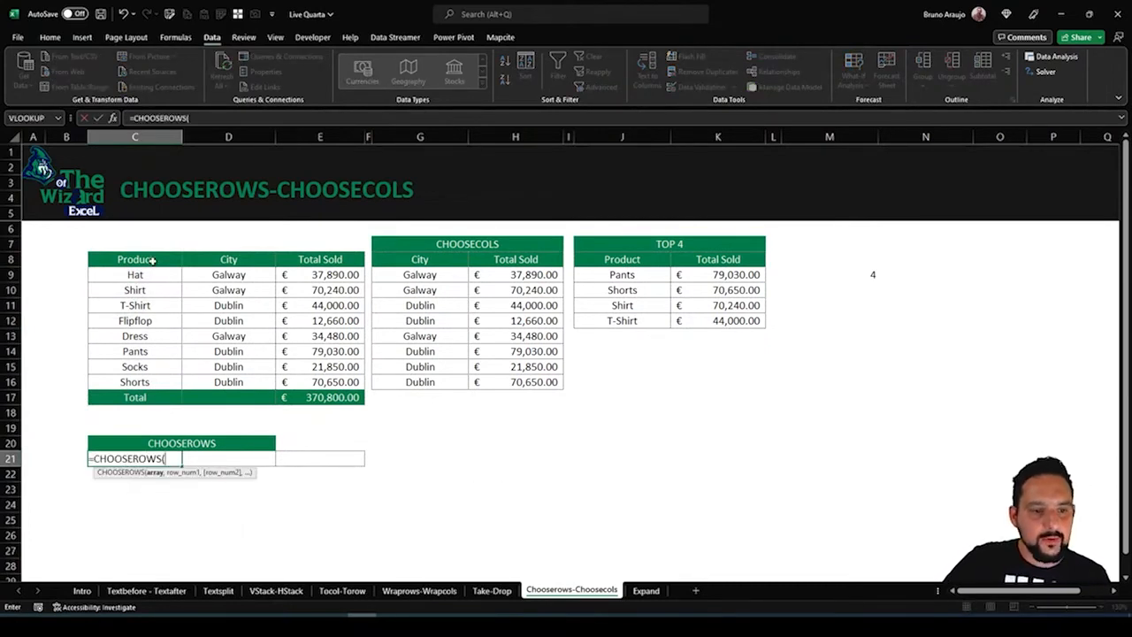
left_click_drag(151, 258, 337, 398)
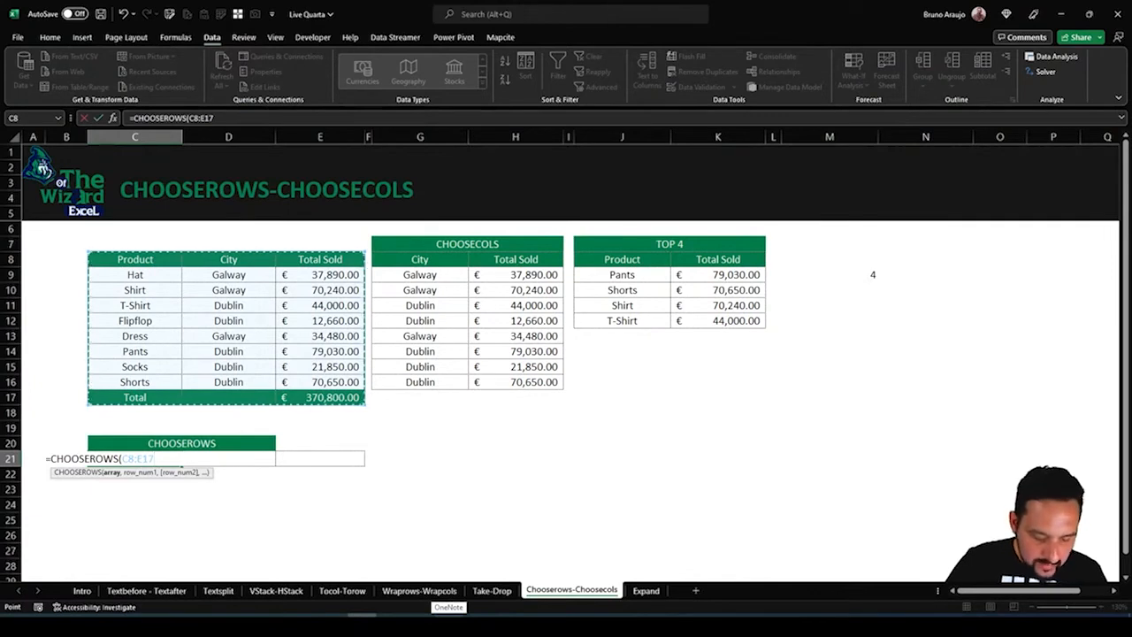
type(",10")
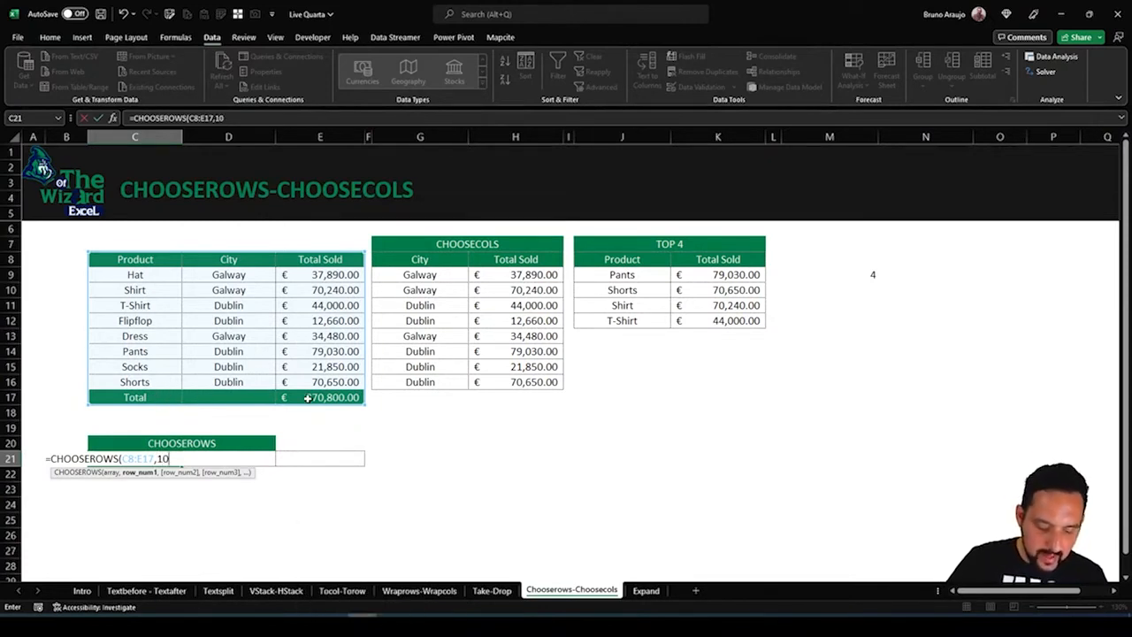
type(")")
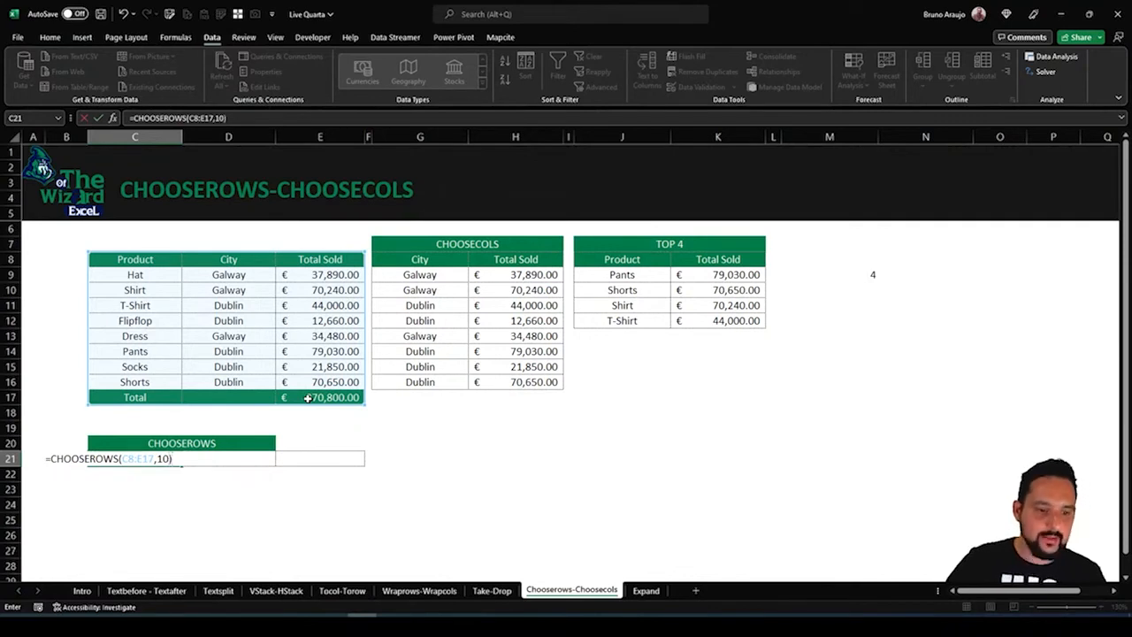
key("Return")
Change the row number in C21's CHOOSEROWS formula to 3 to return the Shirt row
left_click_drag(113, 464, 424, 459)
left_click(151, 446)
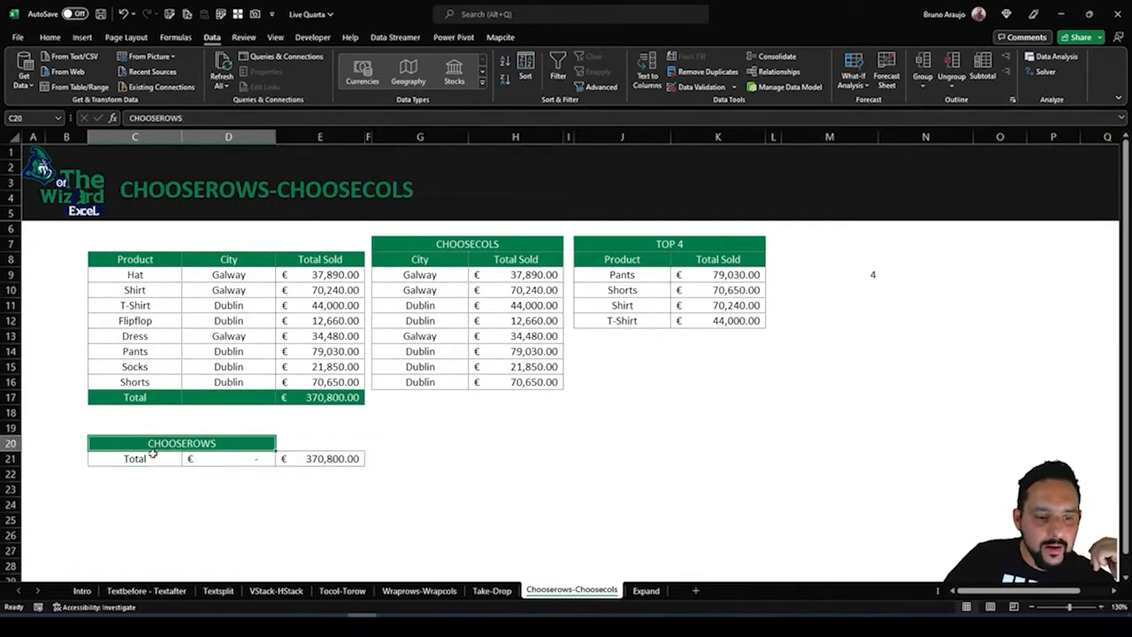
left_click(154, 469)
left_click(162, 456)
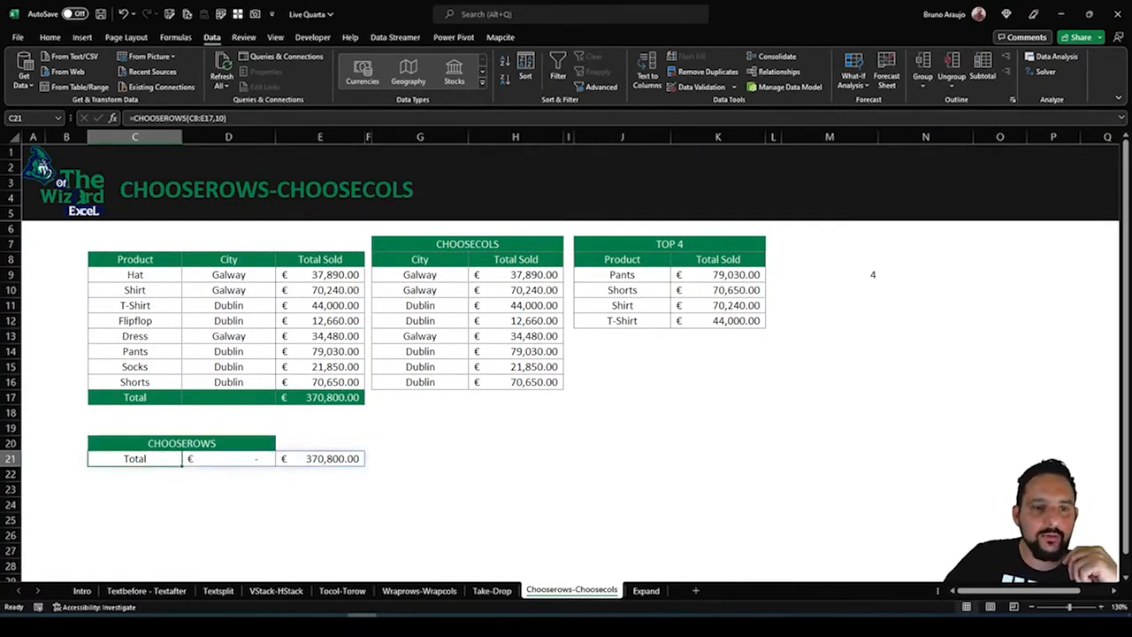
left_click(214, 118)
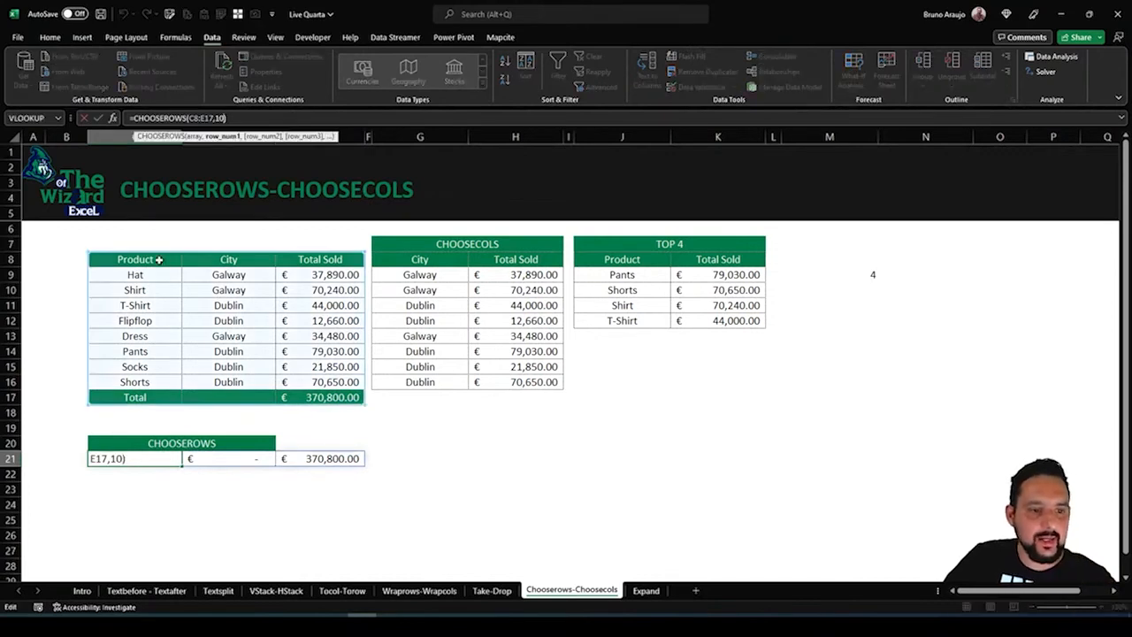
key("BackSpace")
key("BackSpace")
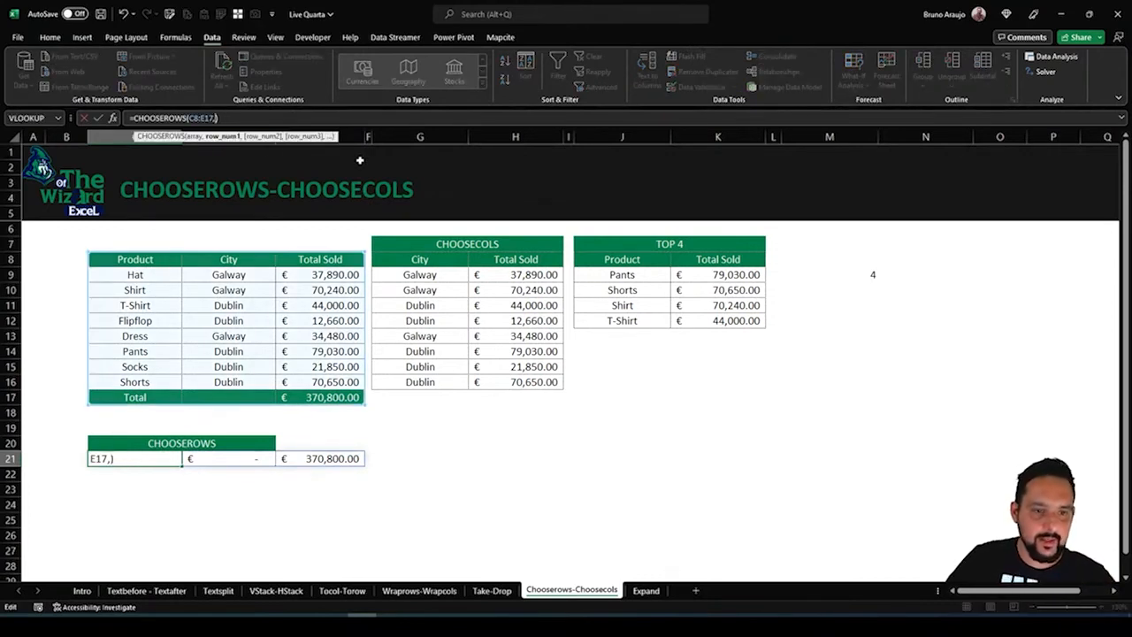
type("3")
key("Return")
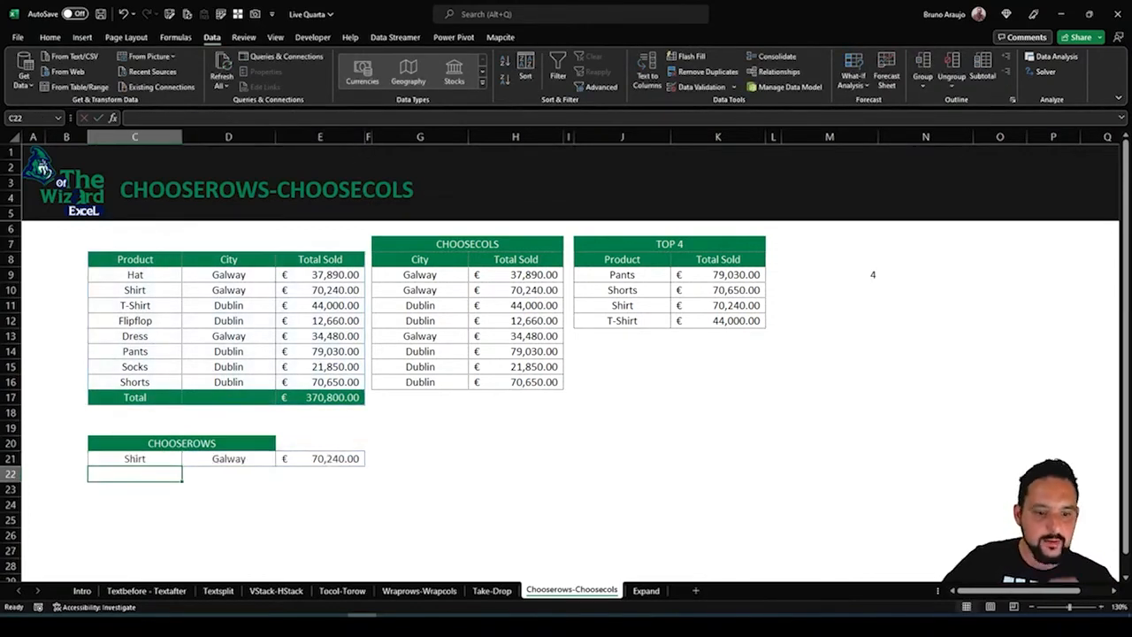
left_click(157, 457)
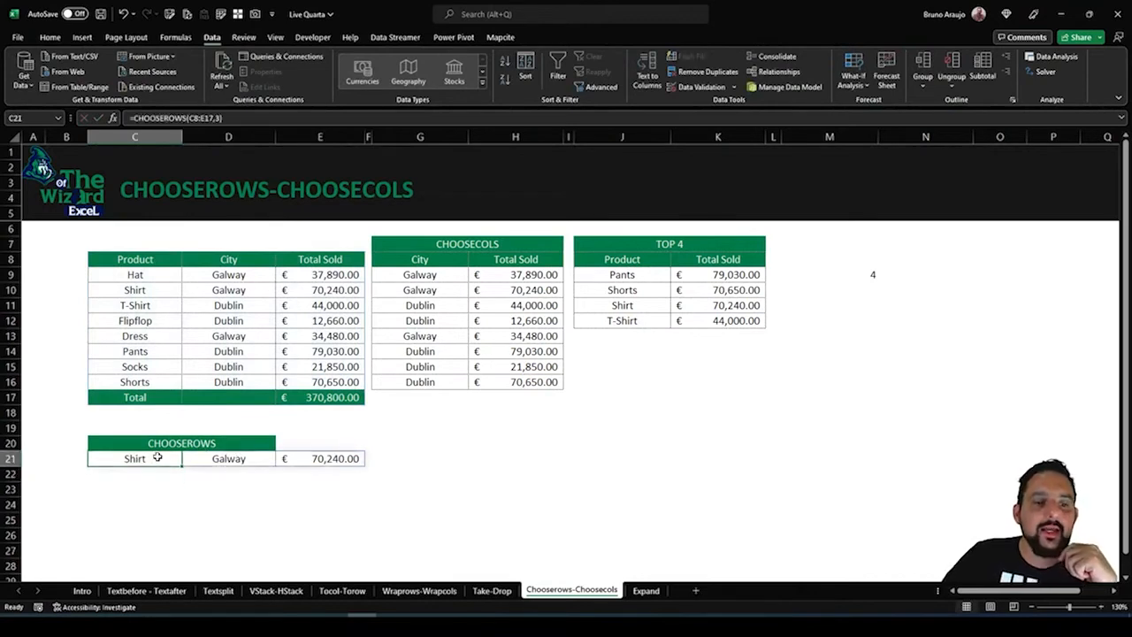
key("F2")
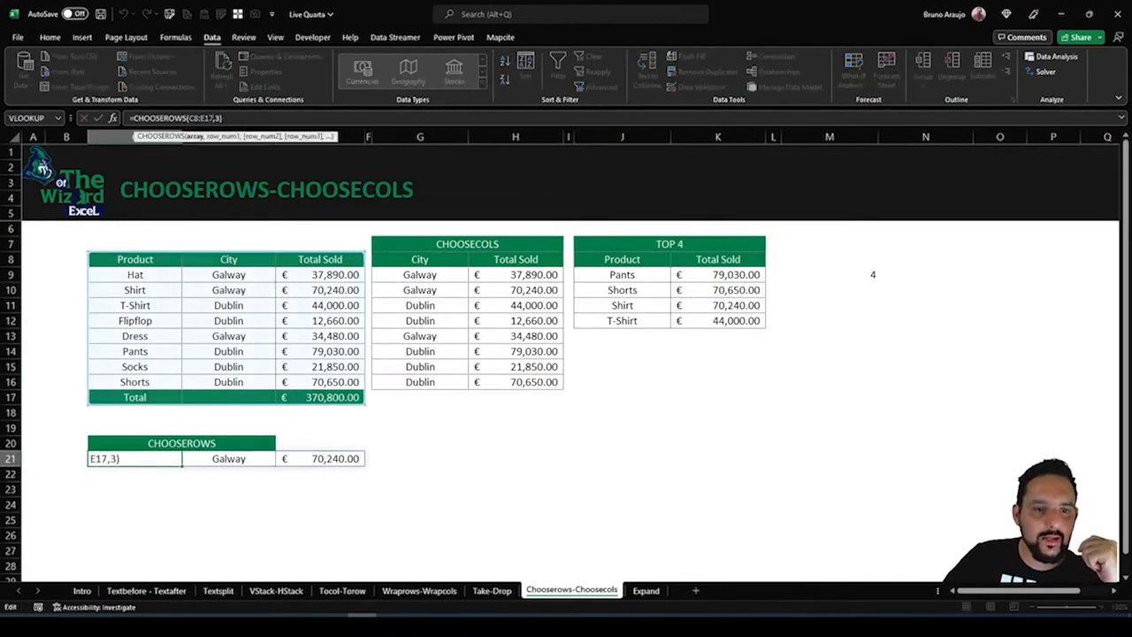
key("Home")
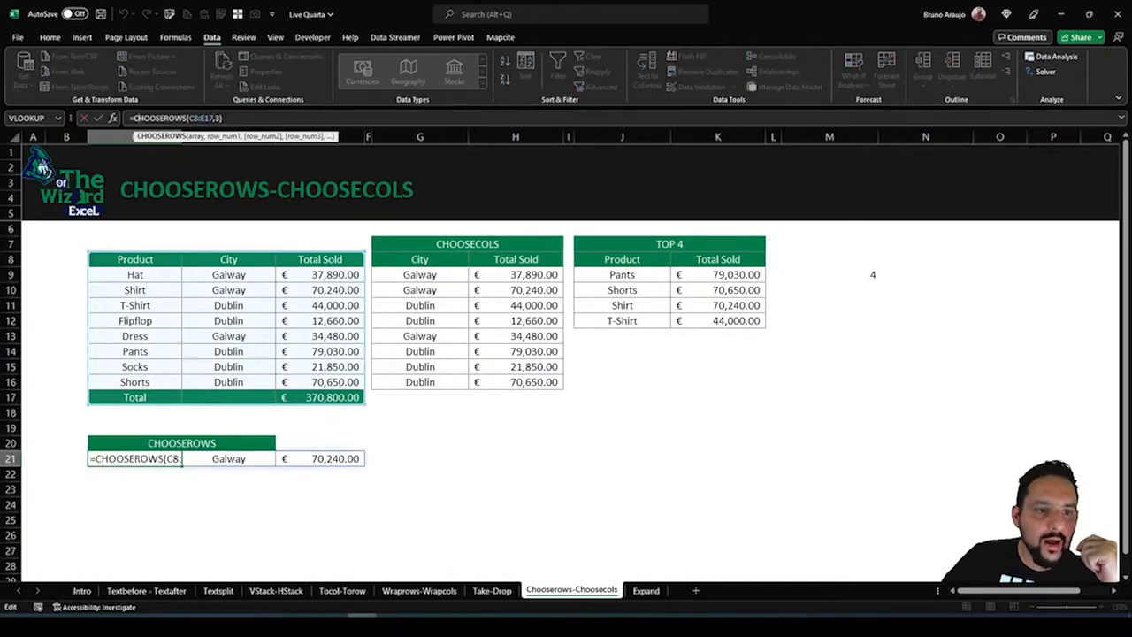
left_click(134, 118)
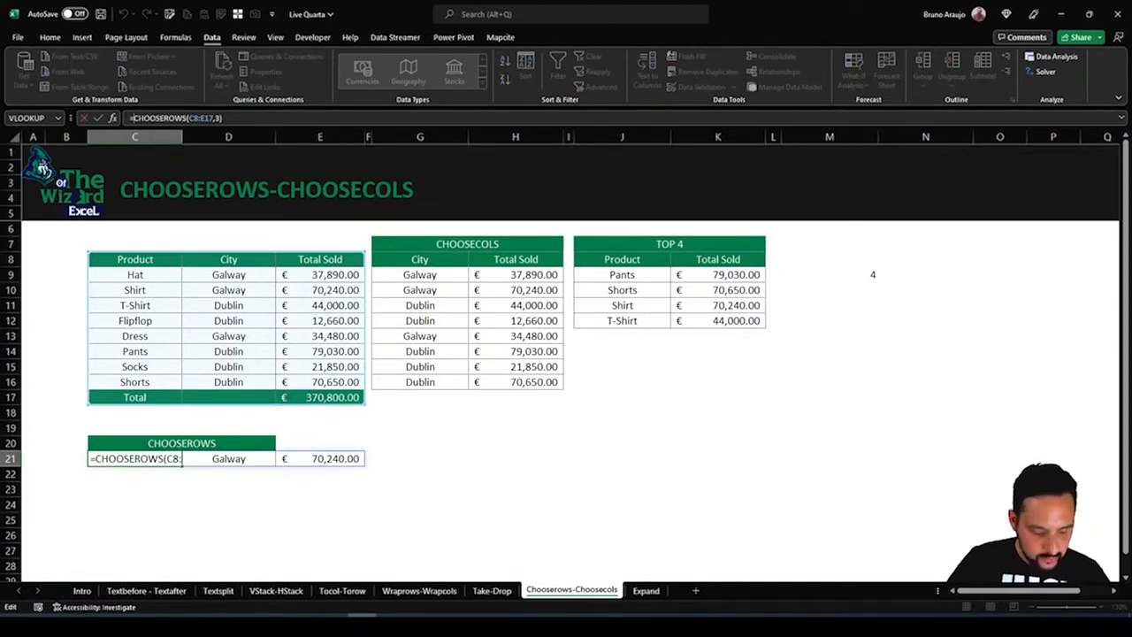
type("cho")
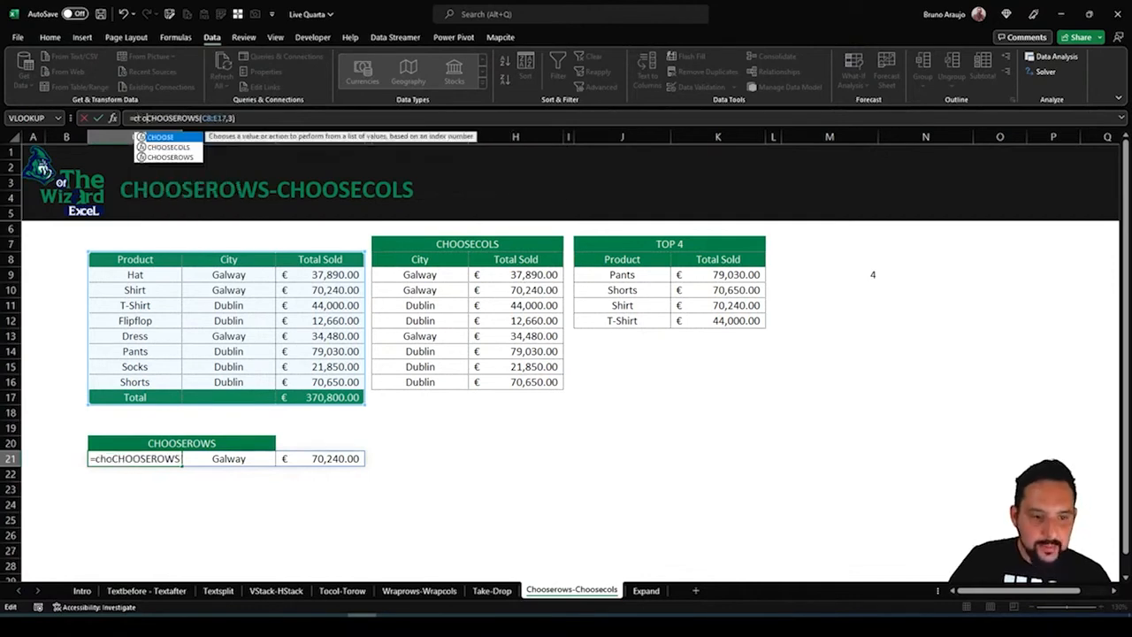
key("Escape")
key("Escape")
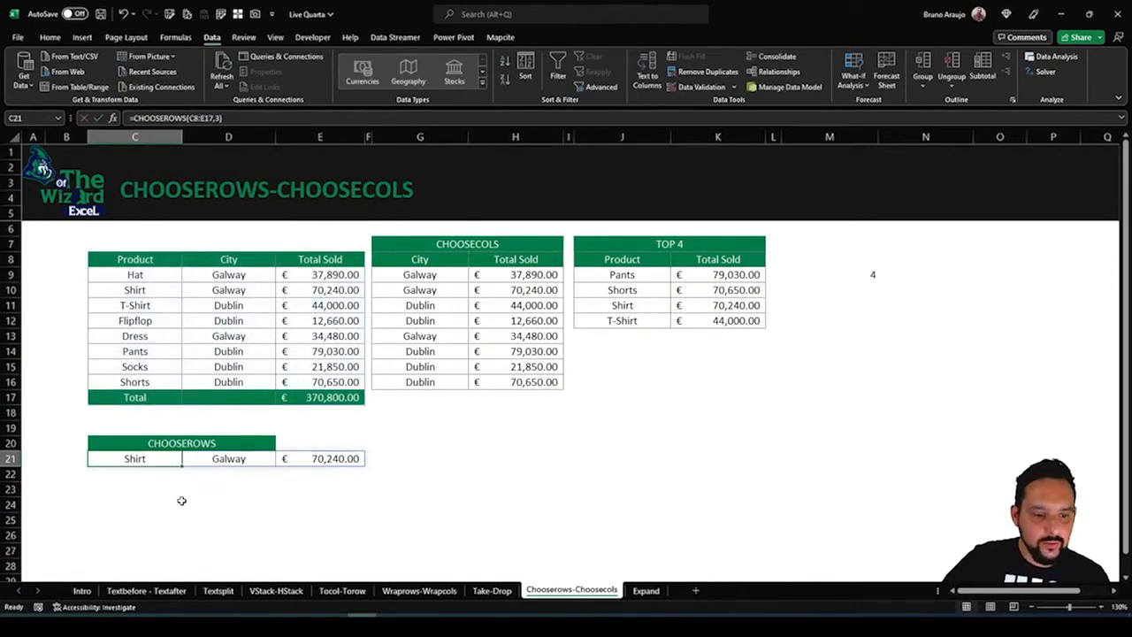
Wrap the C21 formula in CHOOSECOLS with columns 1 and 3, giving =CHOOSECOLS(CHOOSEROWS(C8:E17,3),1,3)
left_click(227, 459)
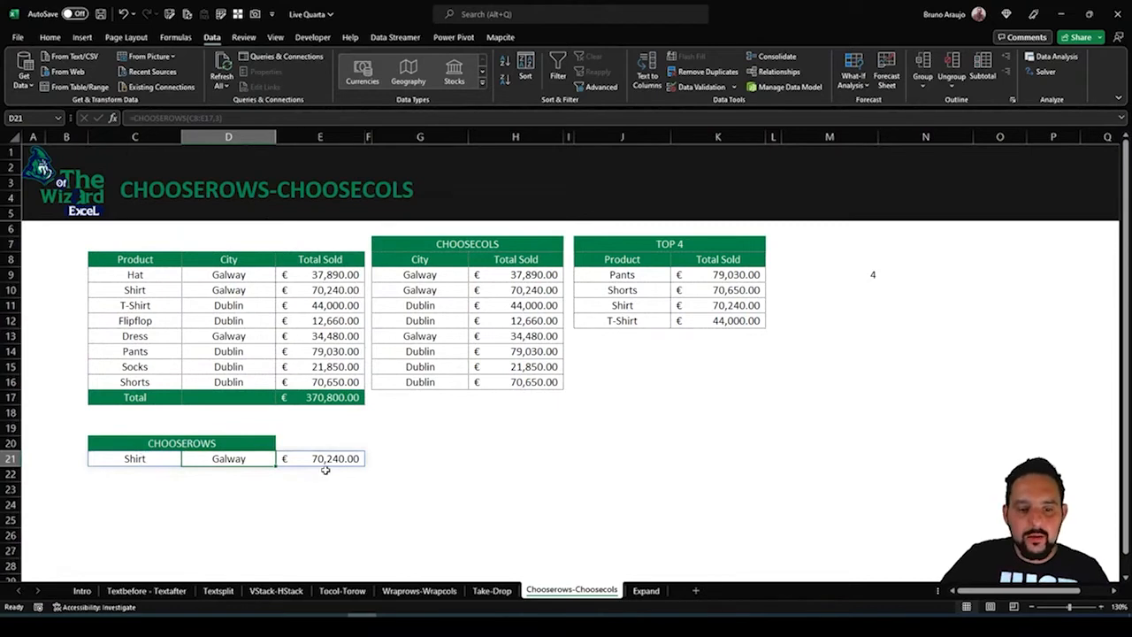
left_click(126, 458)
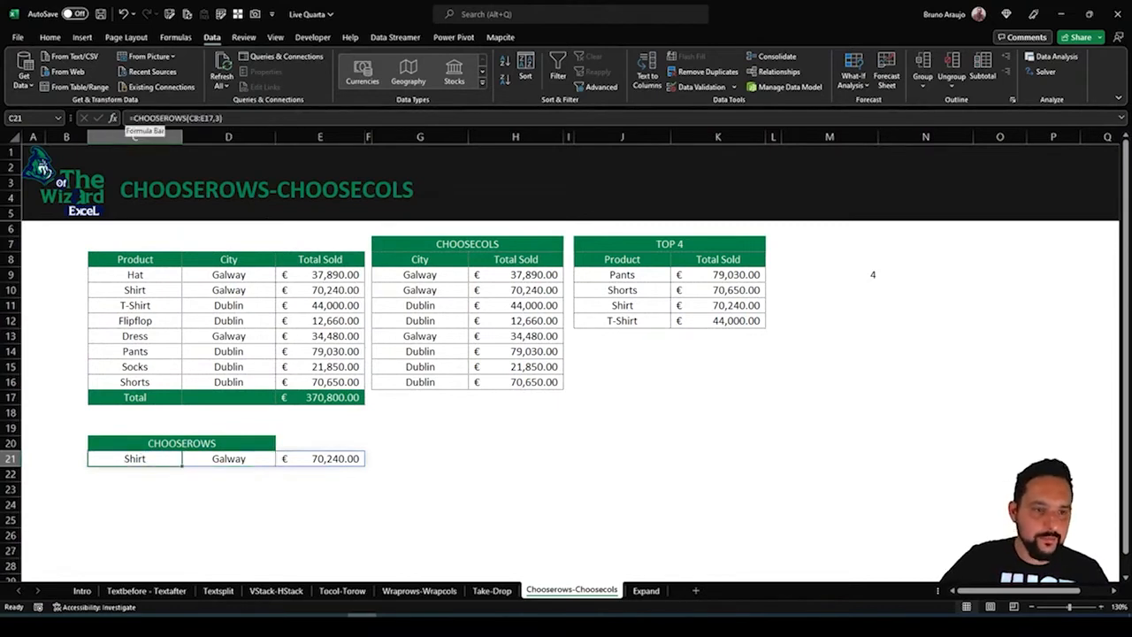
left_click(132, 117)
type("cho")
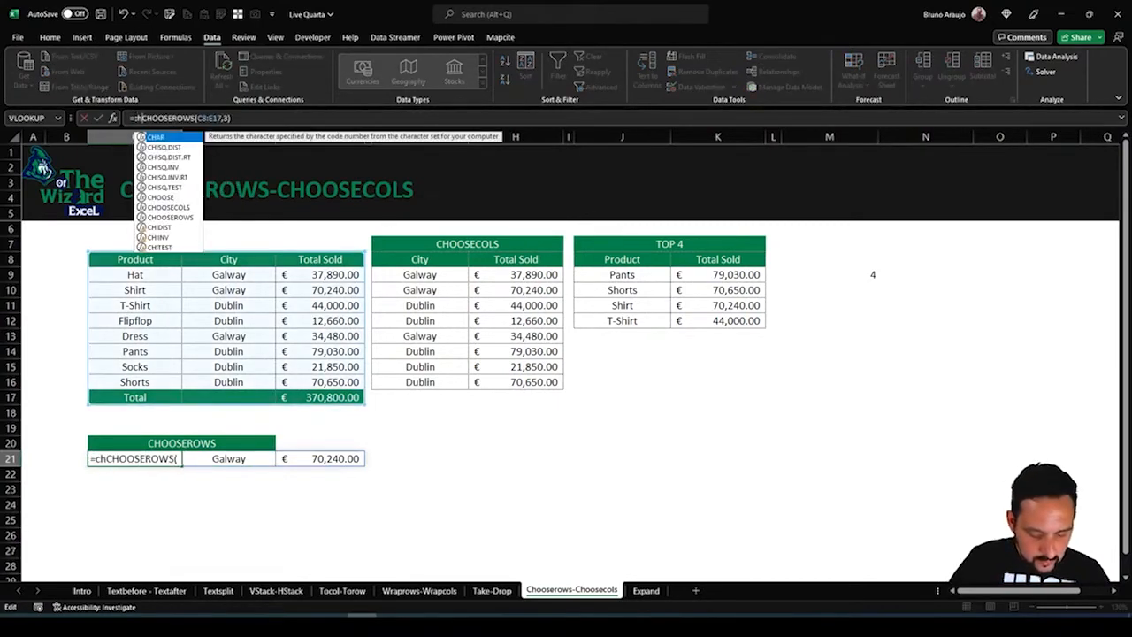
double_click(168, 147)
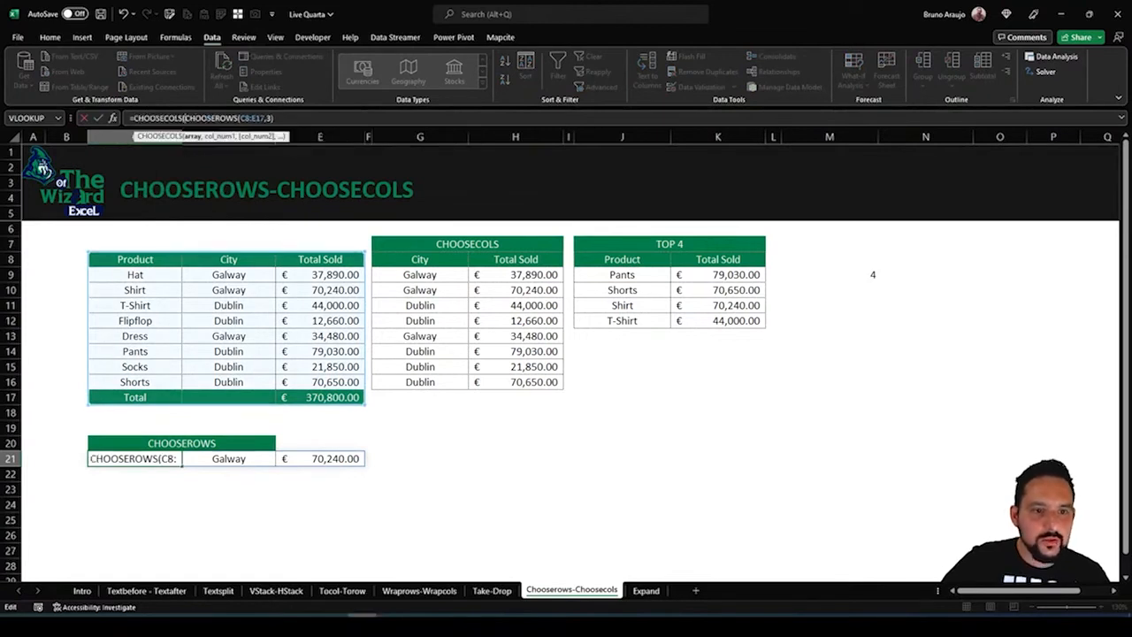
left_click_drag(219, 118, 274, 118)
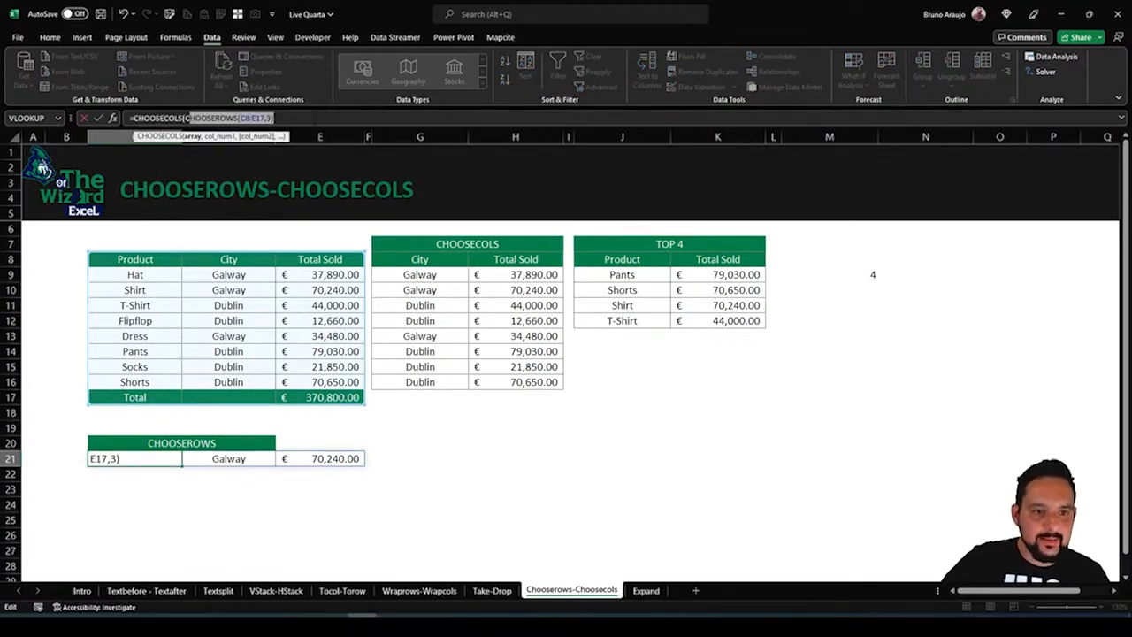
left_click(314, 118)
type(",")
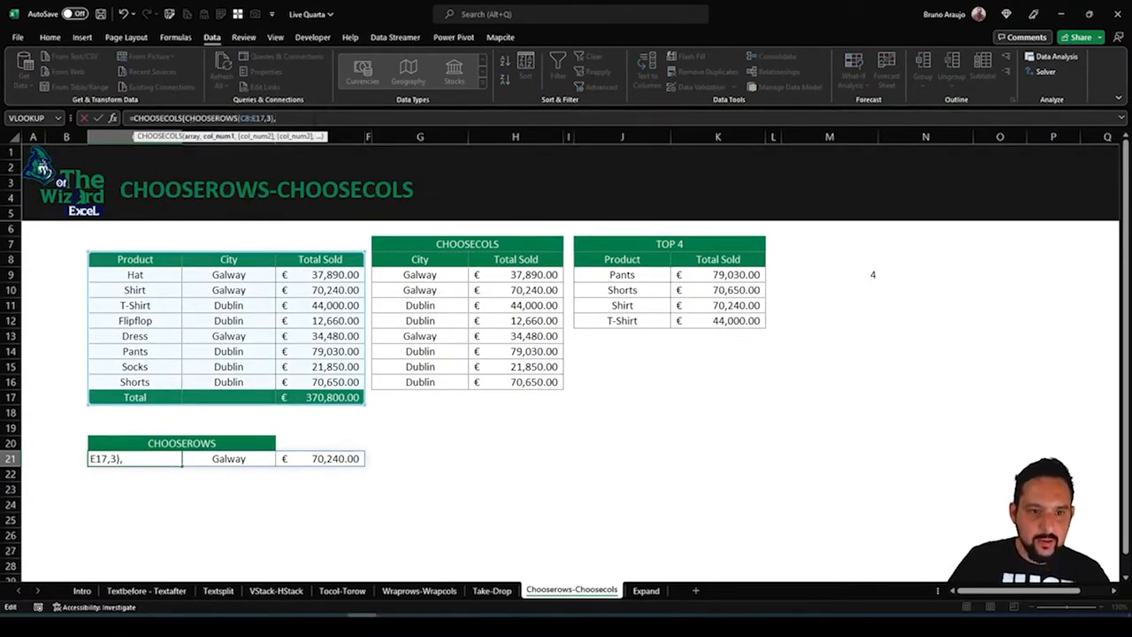
type("1,3")
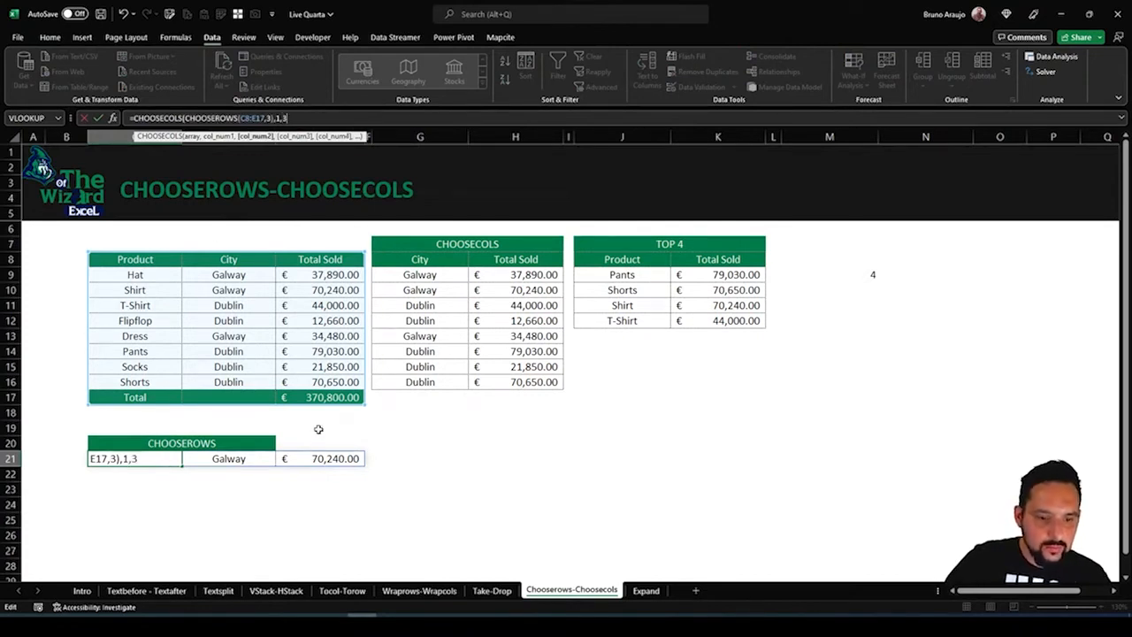
type(")")
key("Return")
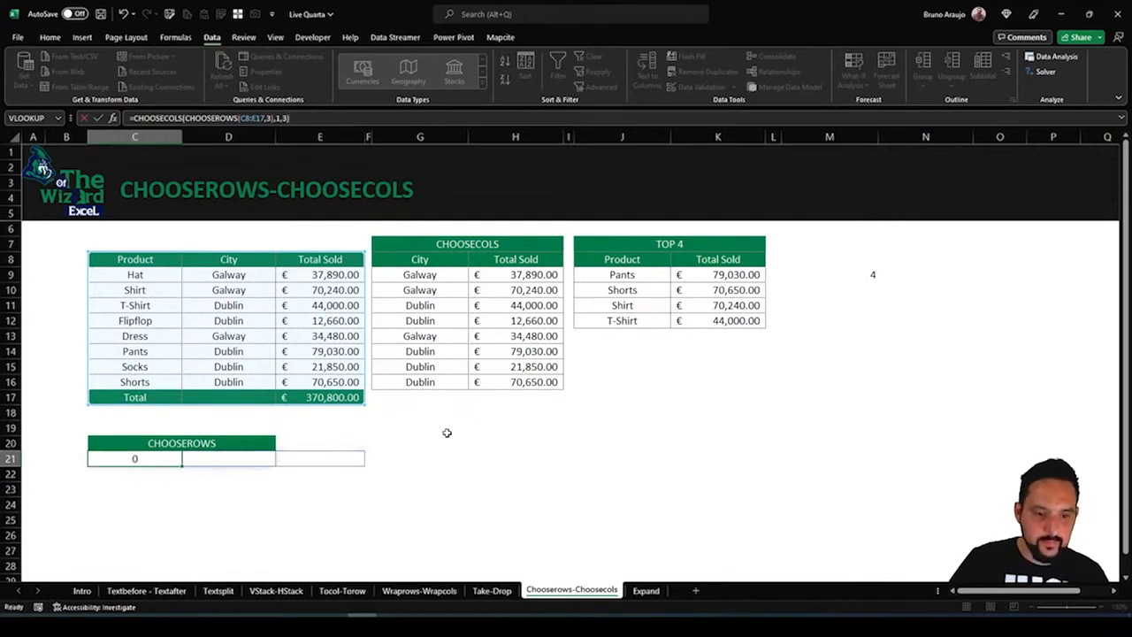
Set the row number inside C21's nested CHOOSEROWS to 10 to return the Total row's product and amount
left_click(137, 459)
left_click(240, 457)
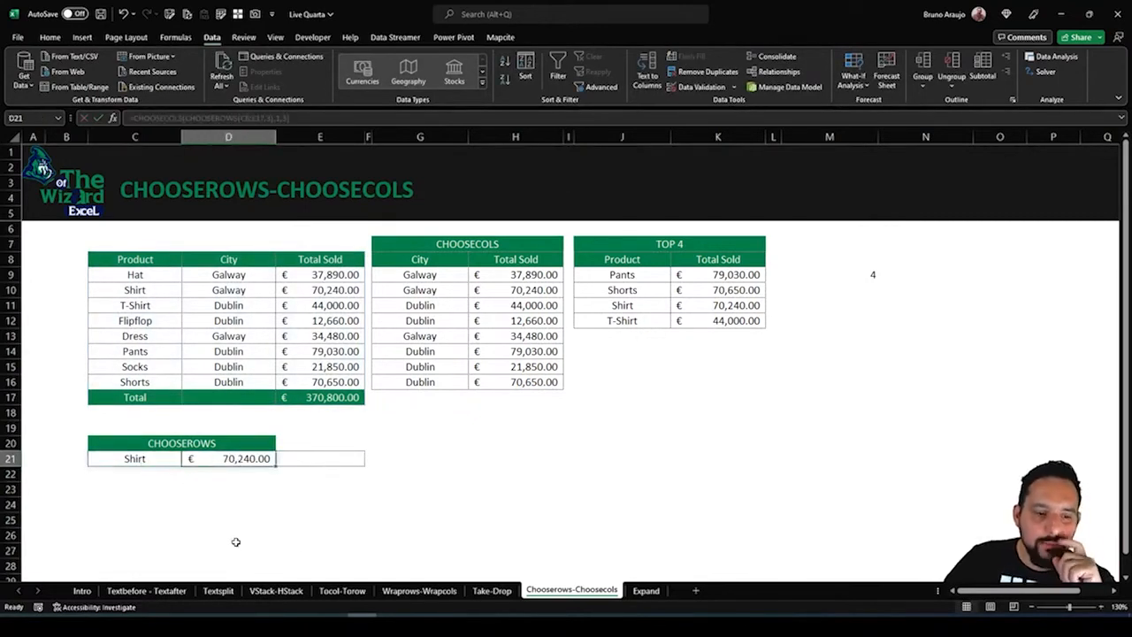
left_click(161, 460)
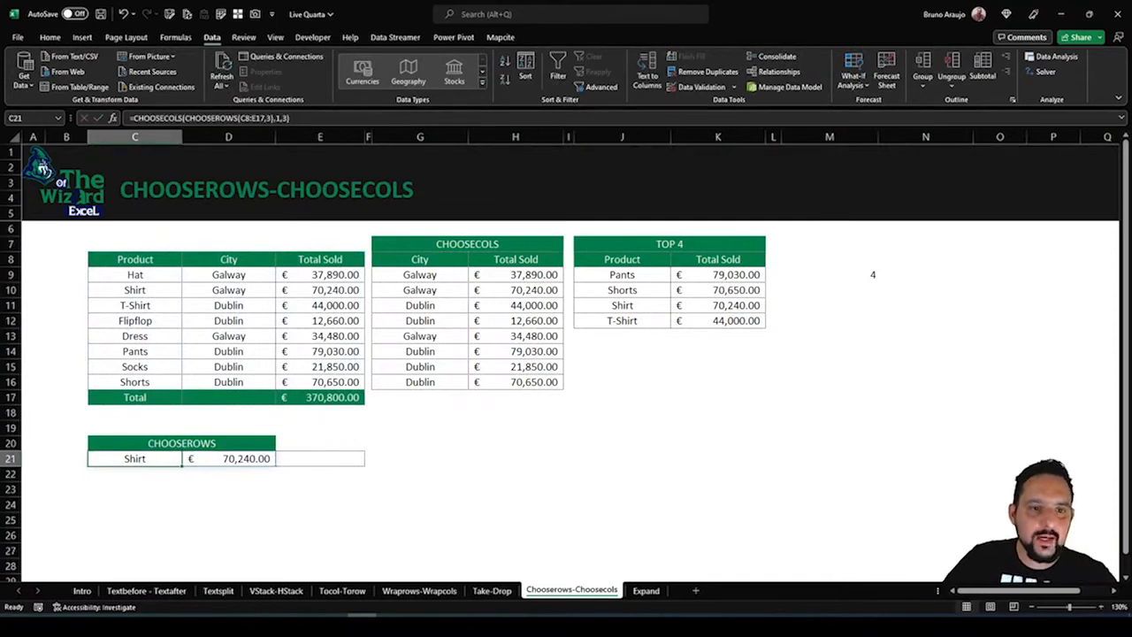
left_click(268, 118)
key("BackSpace")
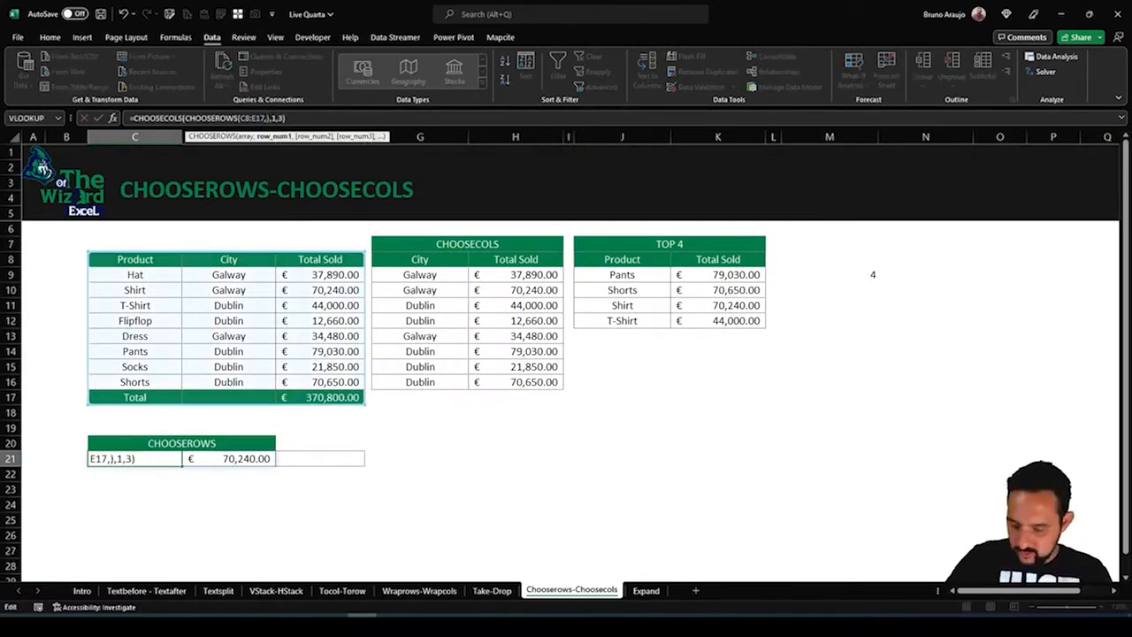
type("10")
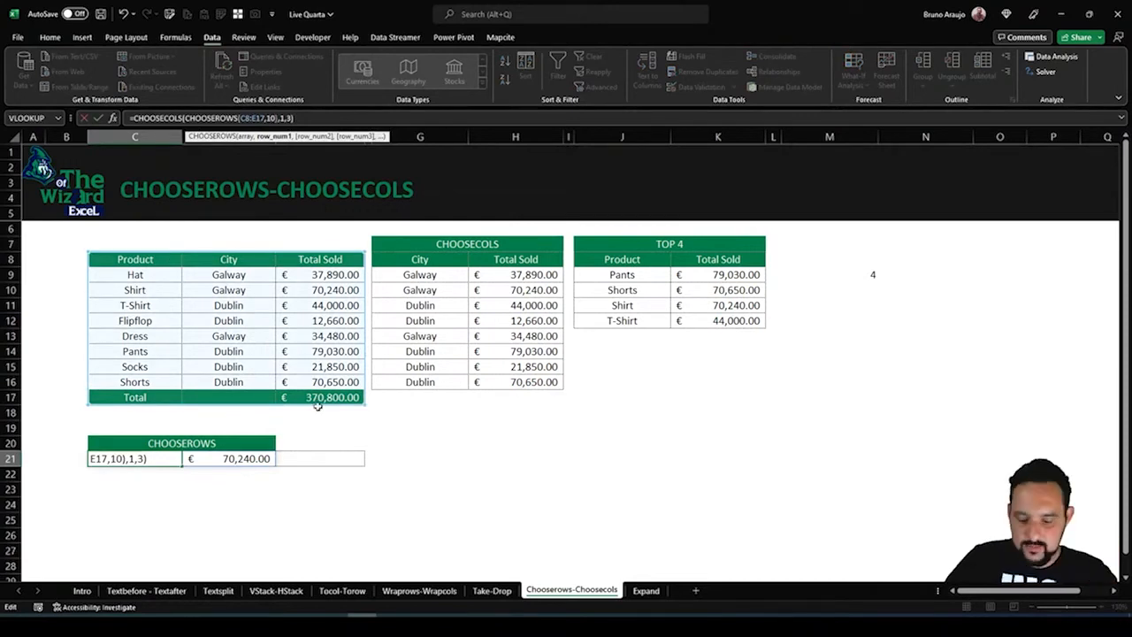
key("Return")
left_click(213, 457)
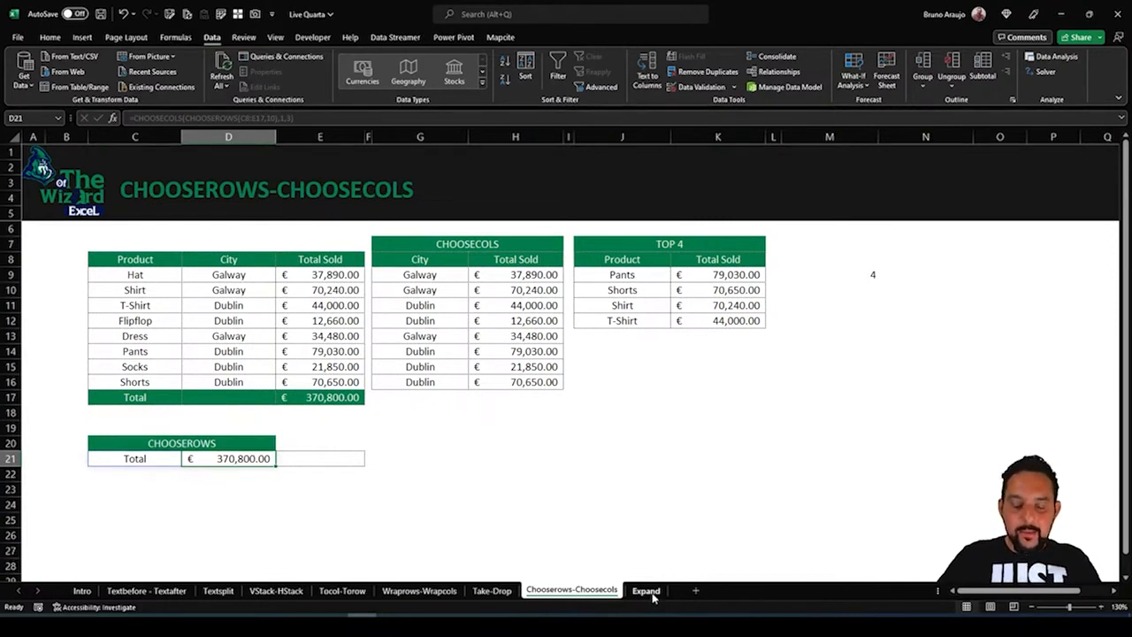
On the Expand sheet, enter =EXPAND(C8:E16,,4) in G8 to expand the January sales table to four columns
left_click(646, 590)
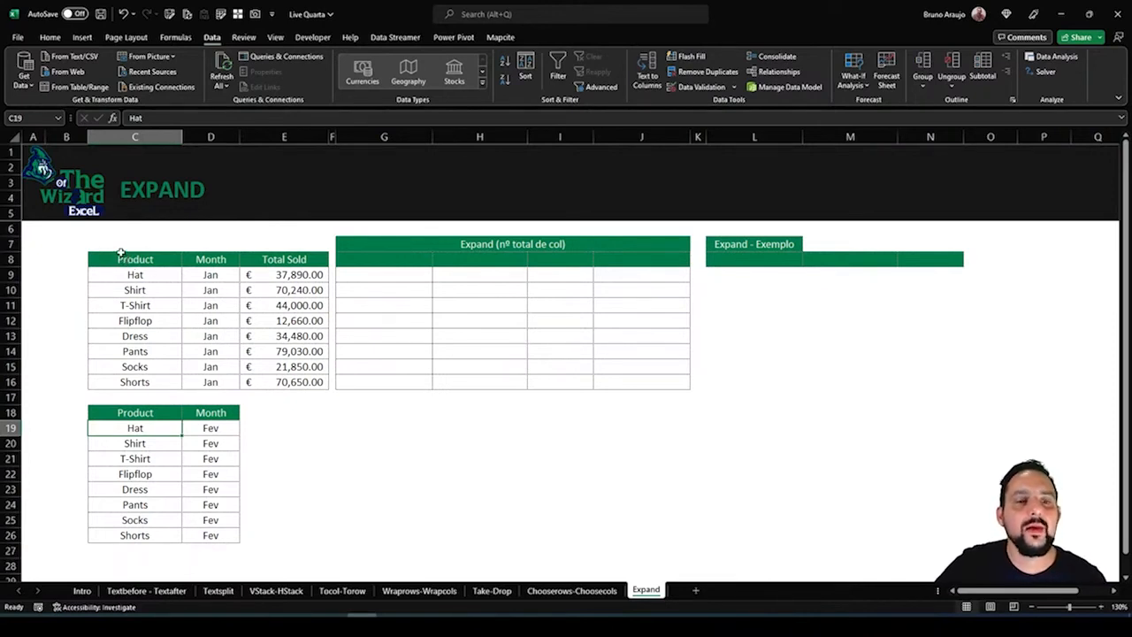
left_click_drag(122, 257, 318, 381)
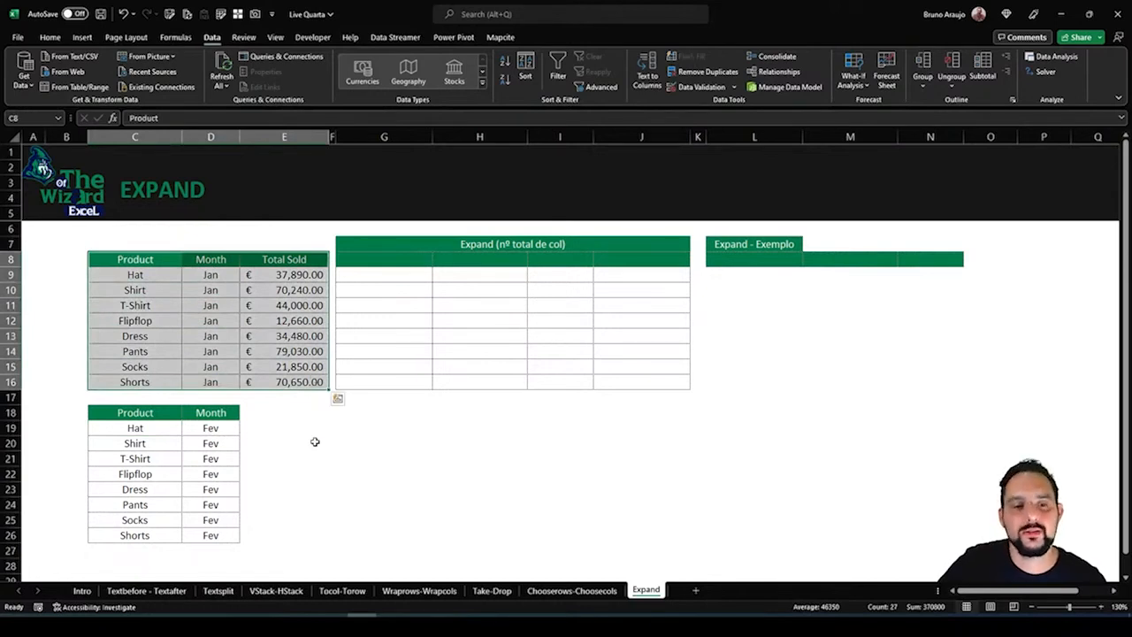
left_click(365, 260)
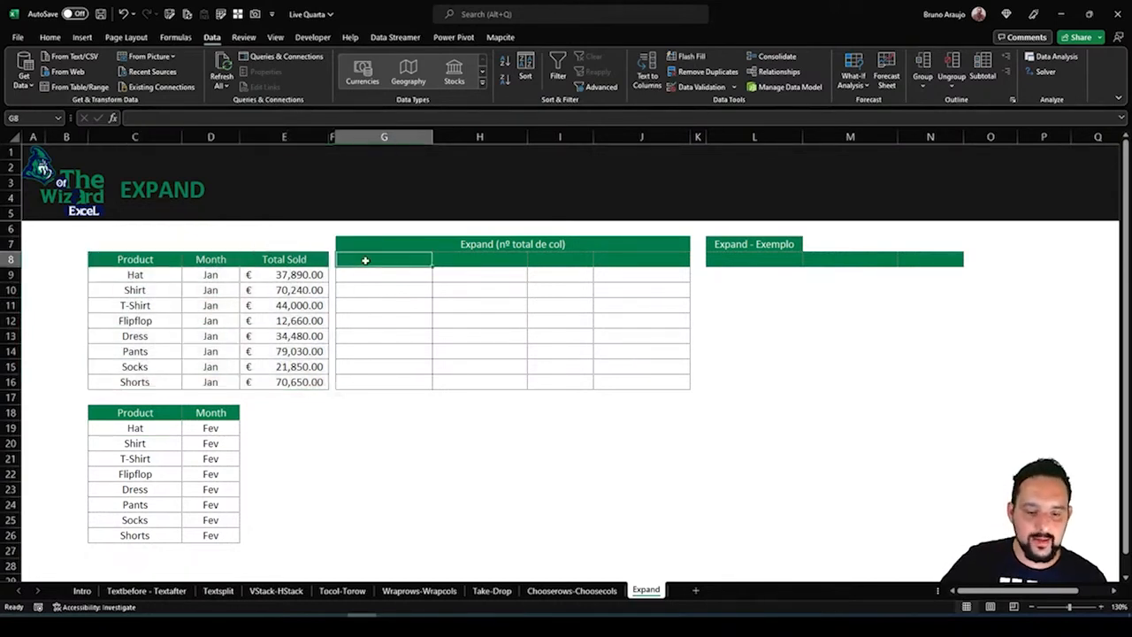
type("=ex")
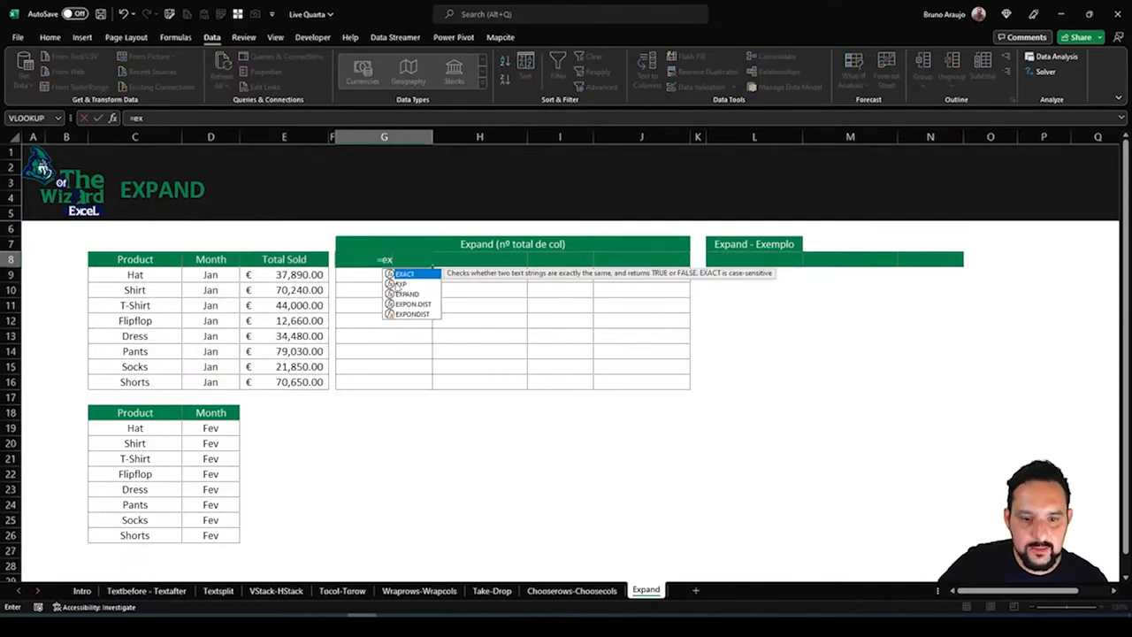
double_click(408, 295)
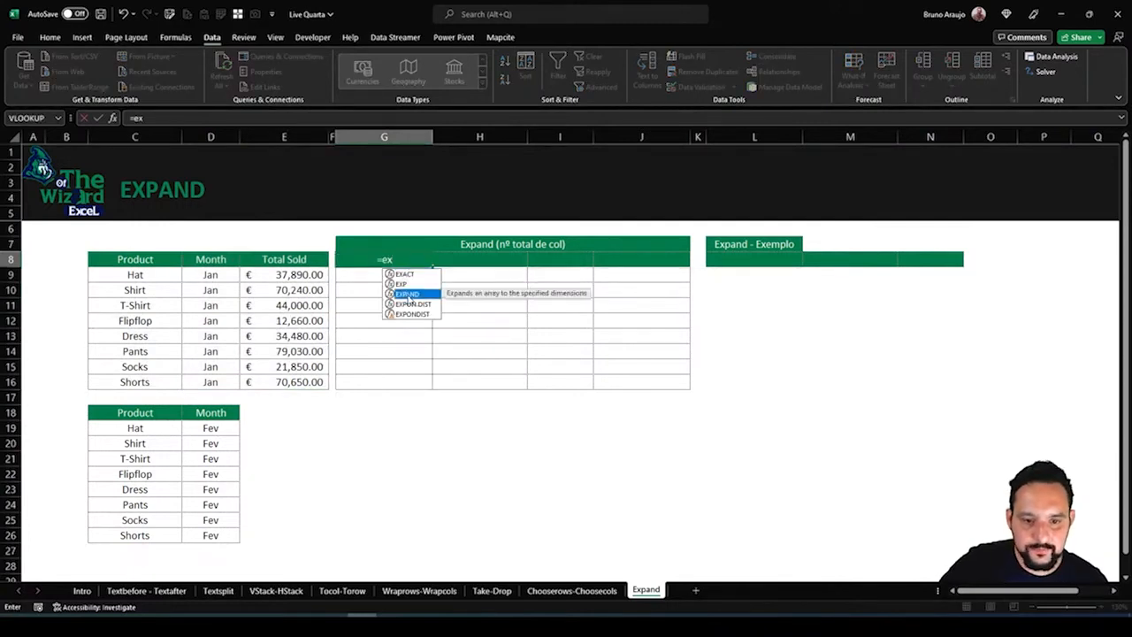
left_click_drag(129, 257, 314, 382)
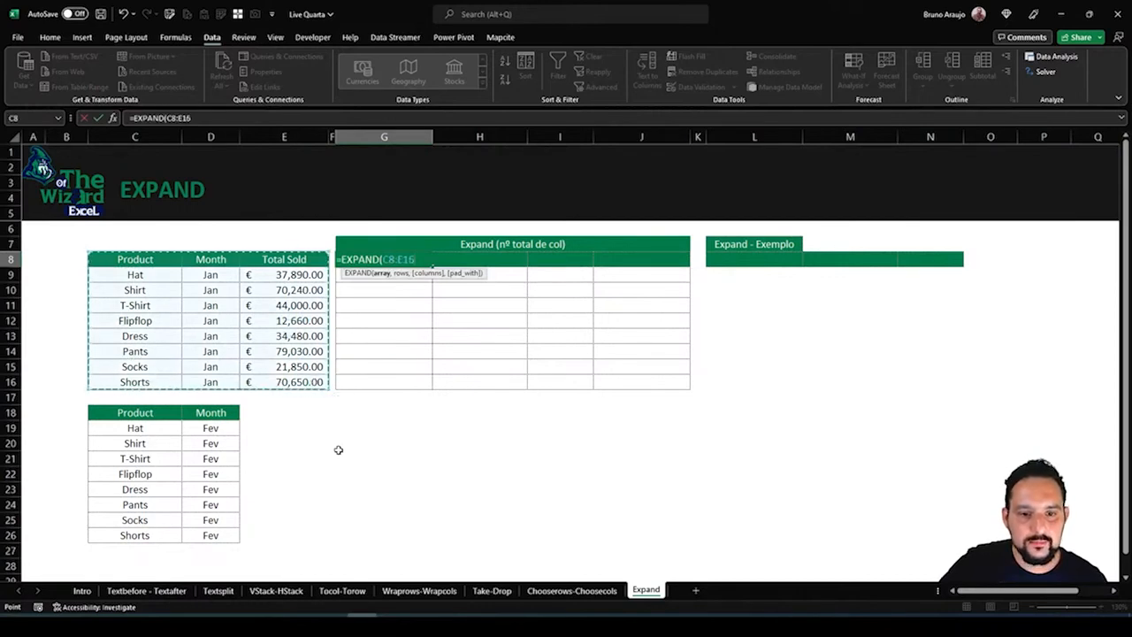
type(",")
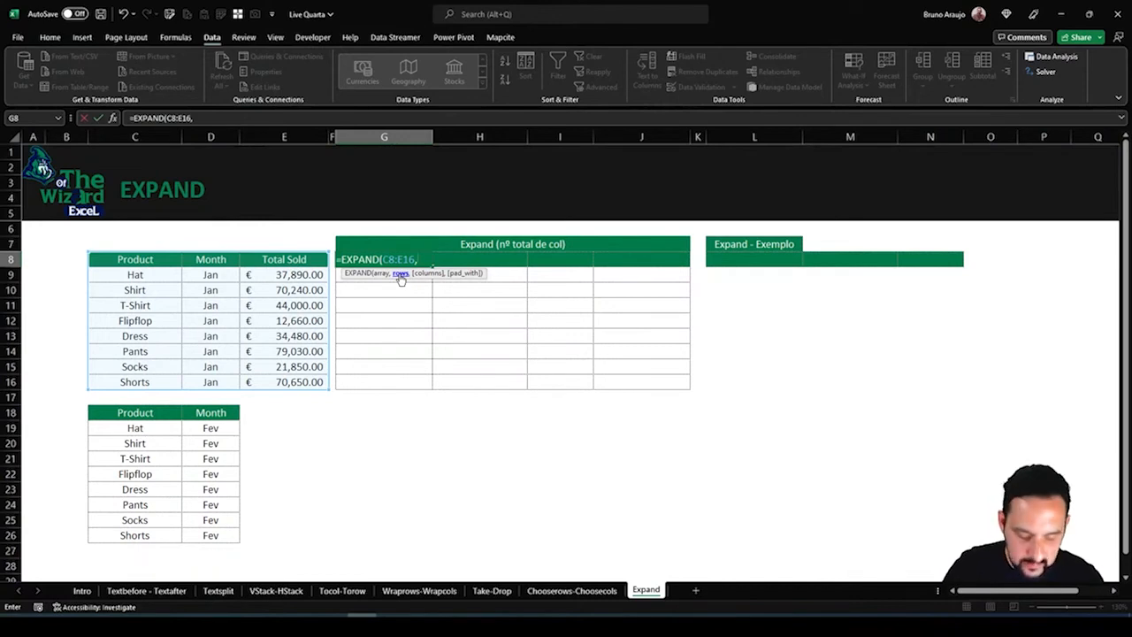
type(",4")
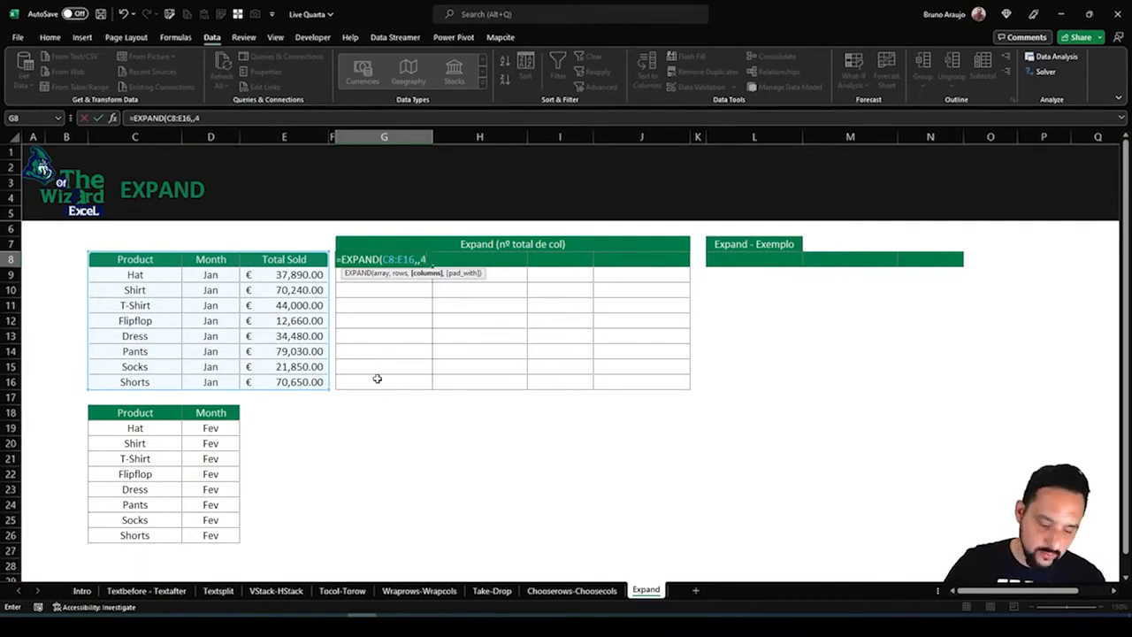
type(")_")
key("Return")
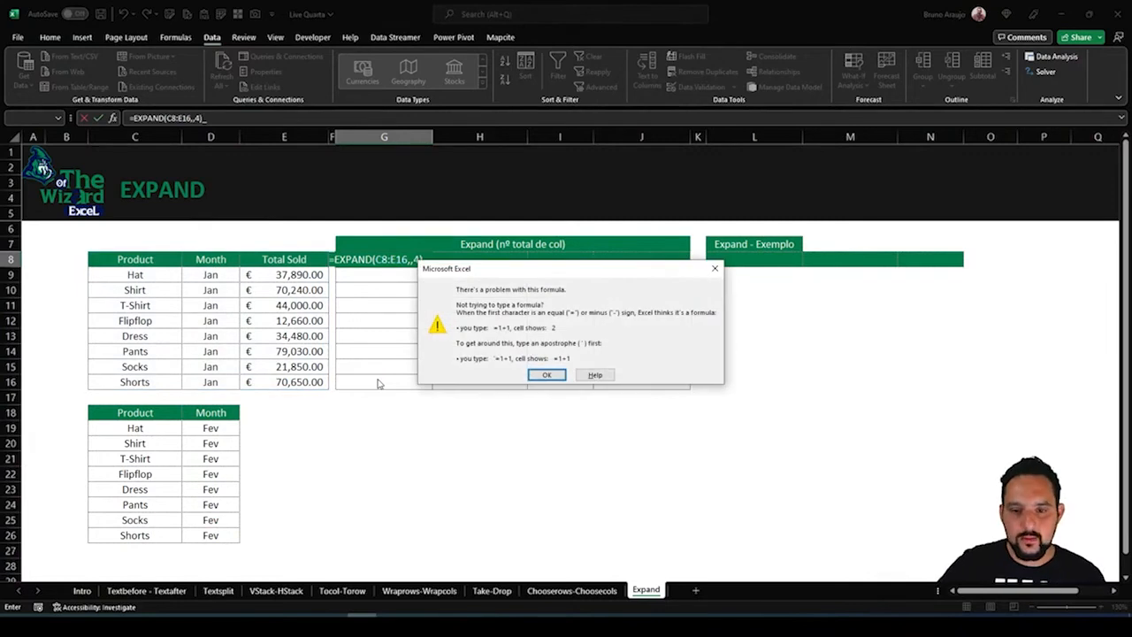
left_click(545, 375)
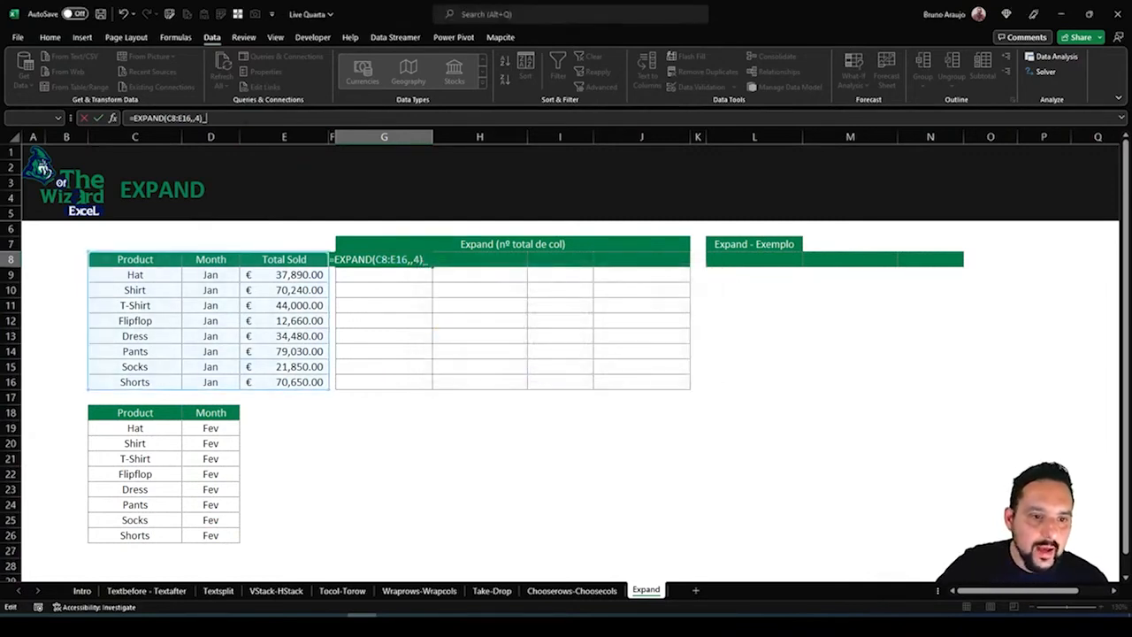
key("BackSpace")
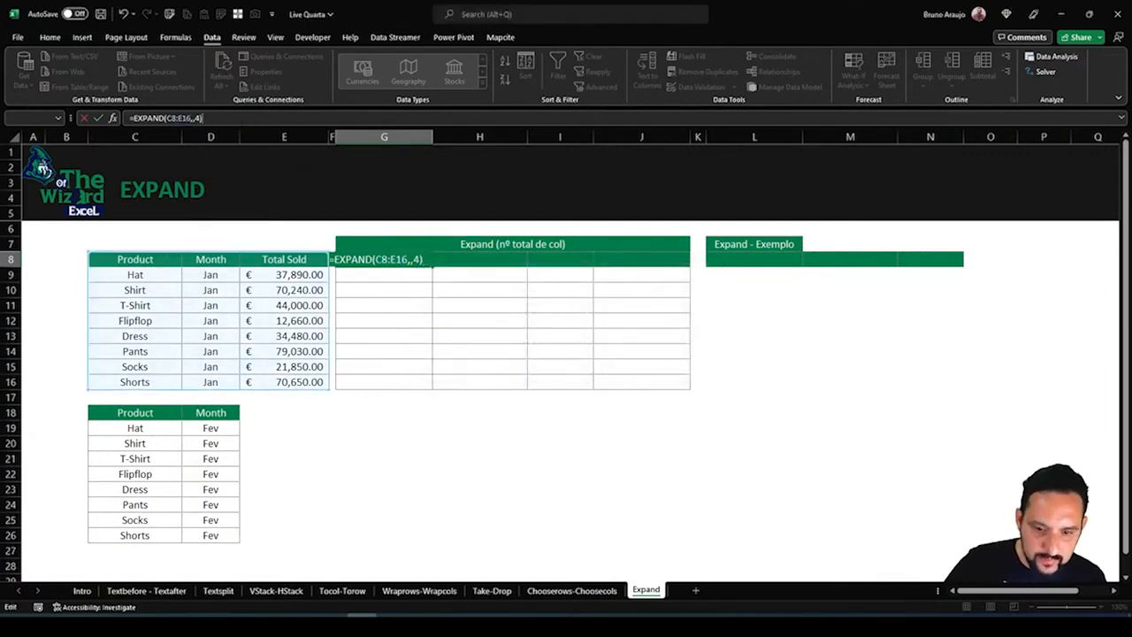
key("Return")
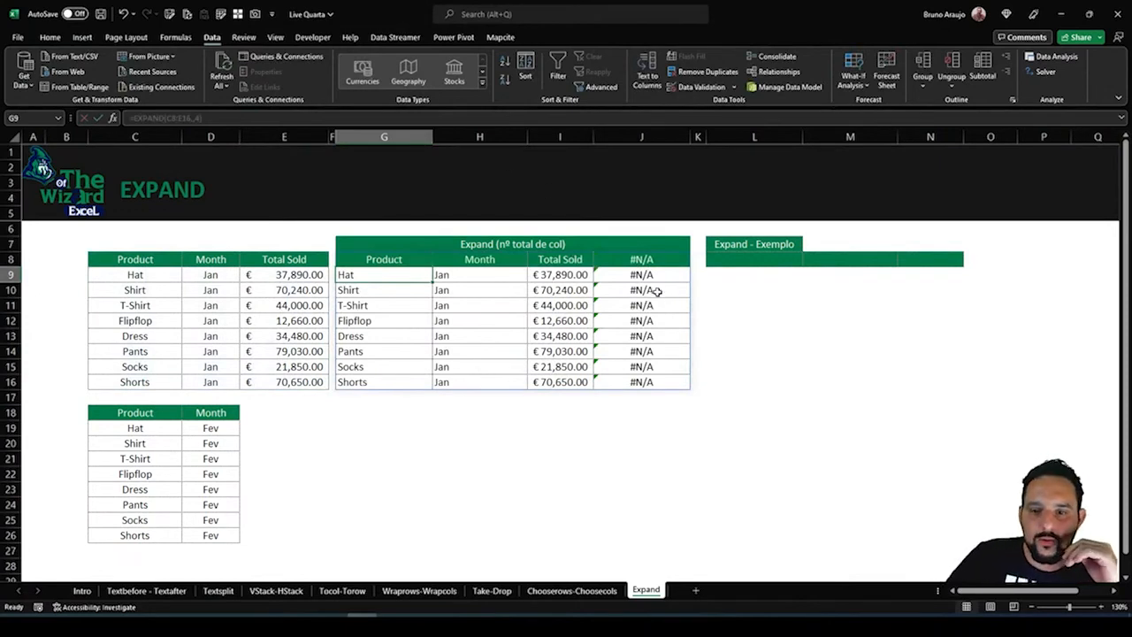
Add an empty-text pad value to the G8 formula, giving =EXPAND(C8:E16,,4,""), so the extra column is filled with blanks
left_click_drag(641, 260, 641, 353)
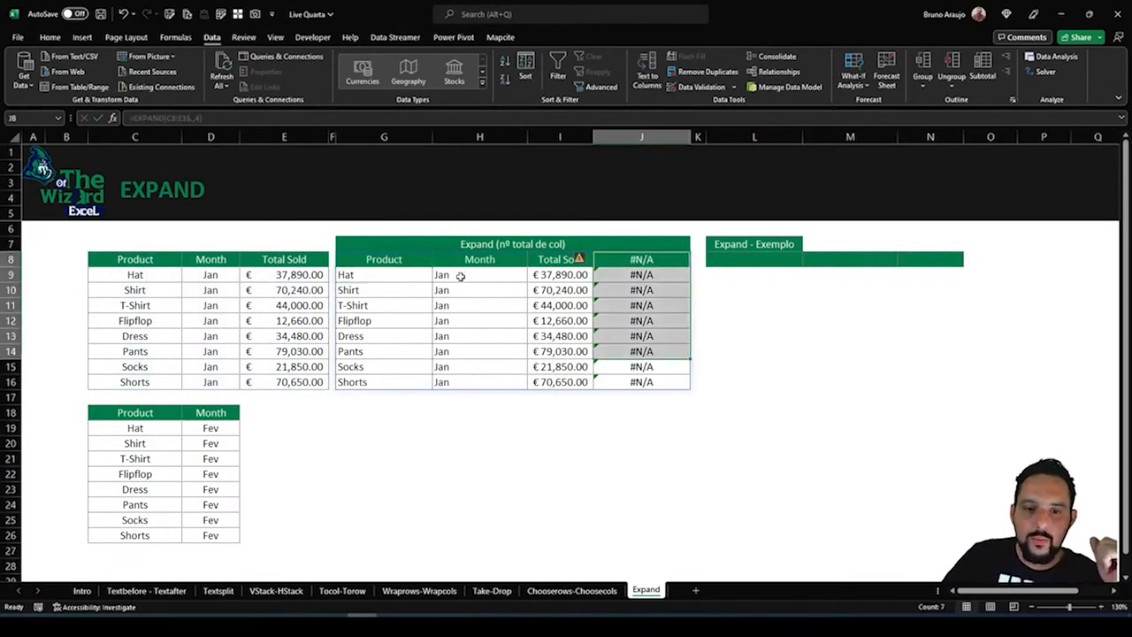
left_click_drag(299, 274, 324, 354)
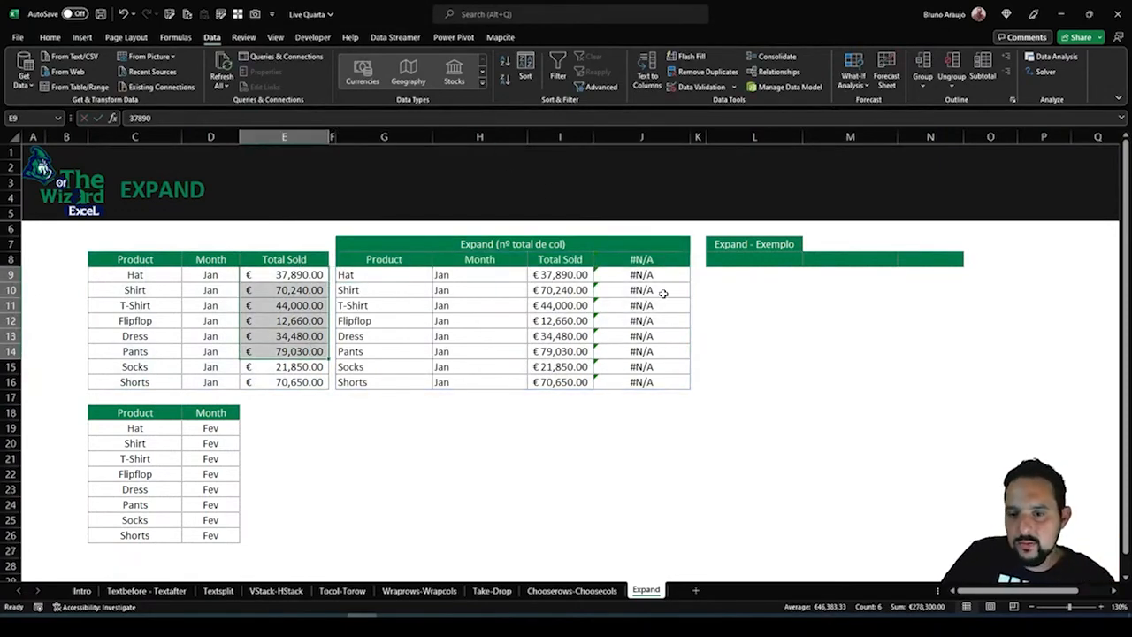
left_click(664, 294)
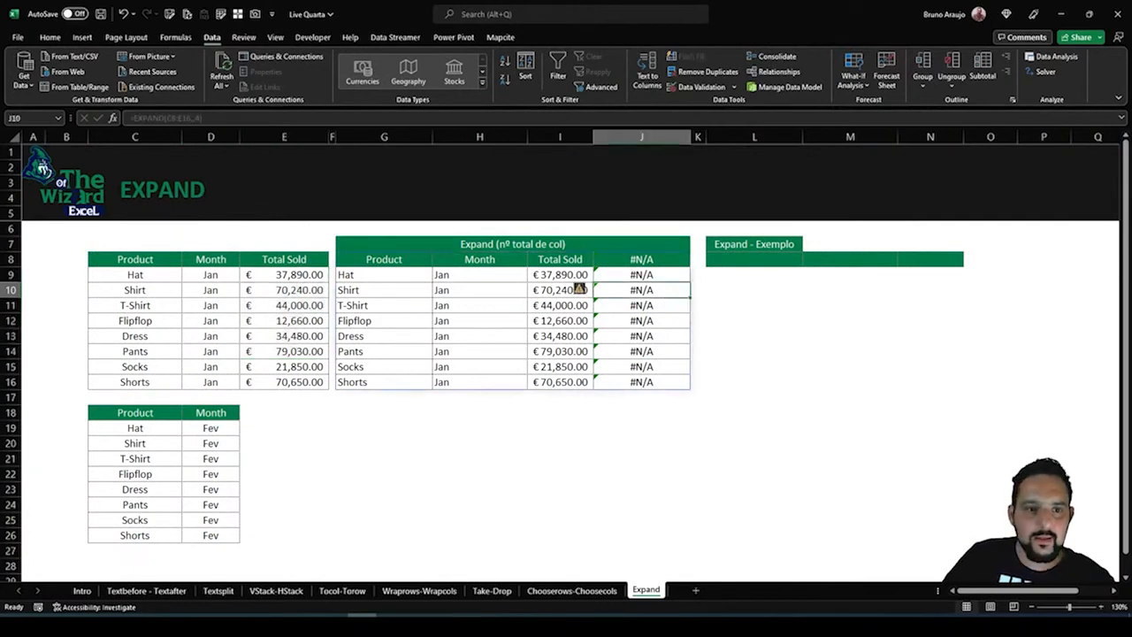
left_click(406, 262)
key("F2")
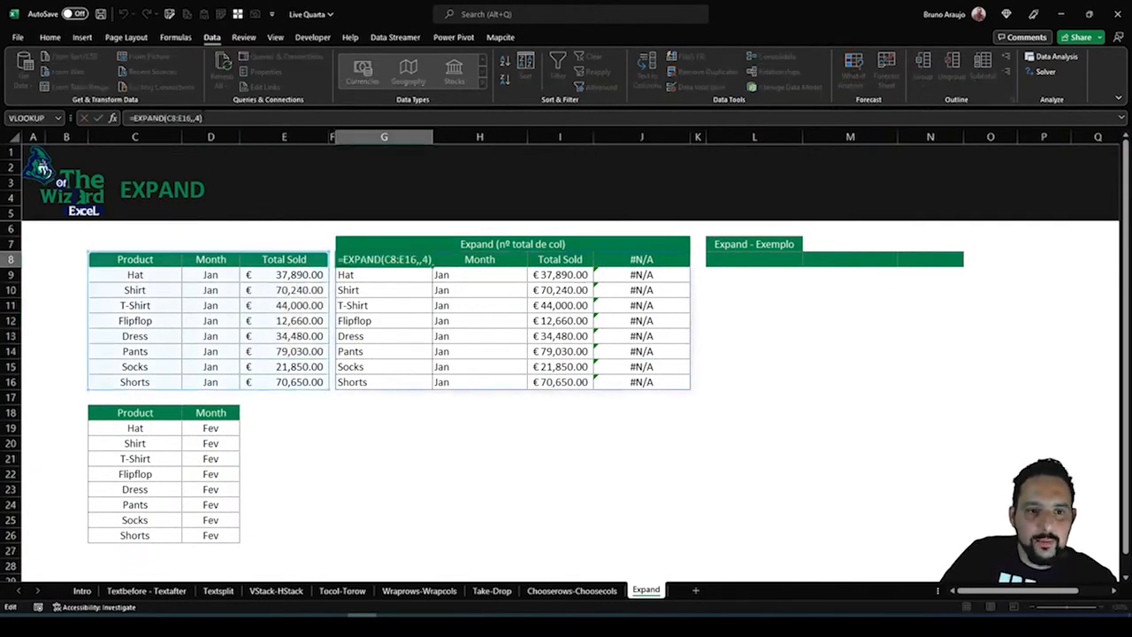
left_click(200, 118)
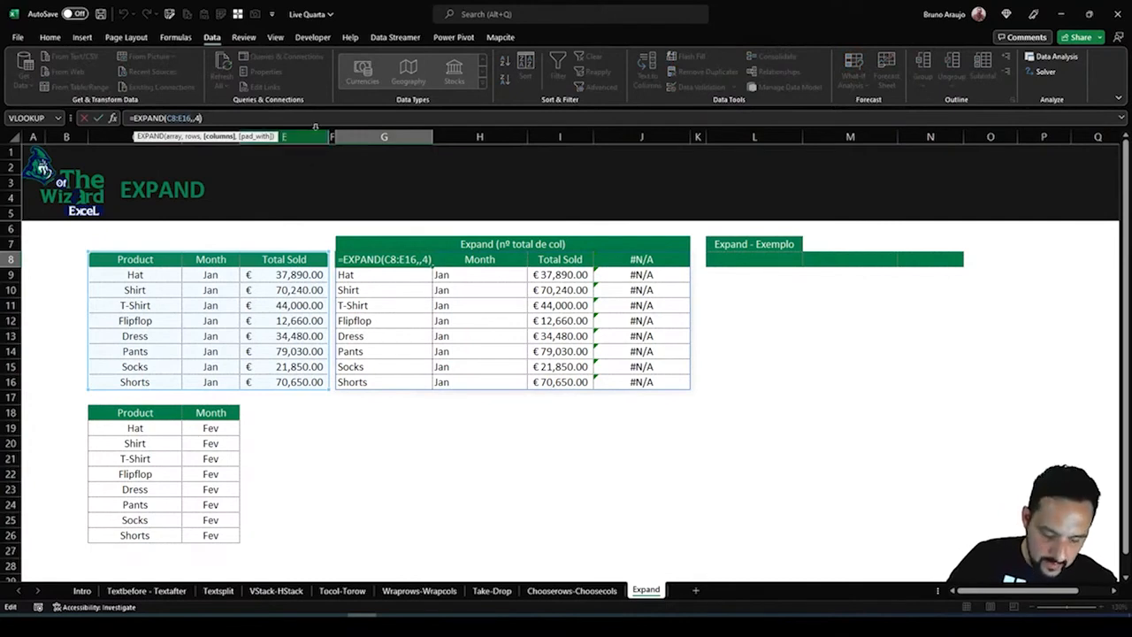
type(",")
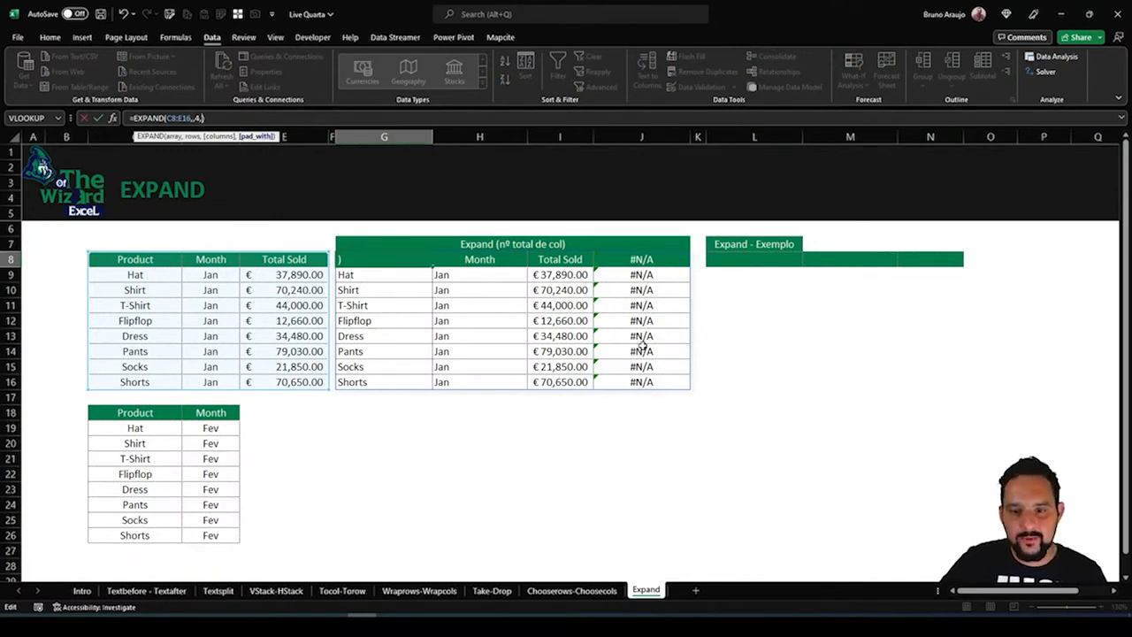
type("\"\"")
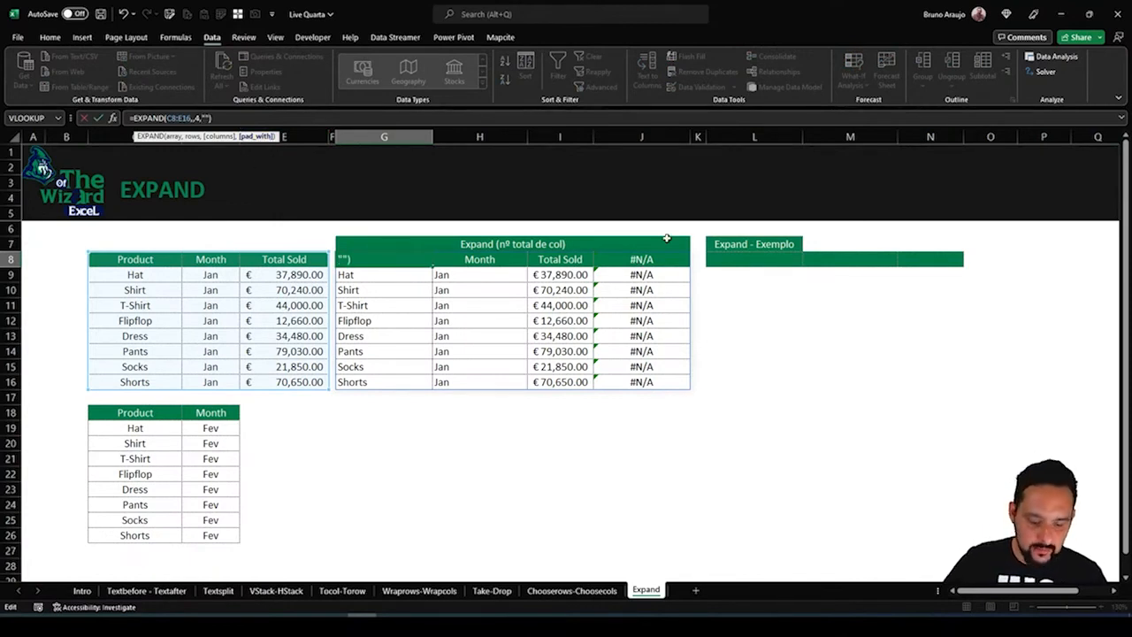
key("Return")
left_click(641, 276)
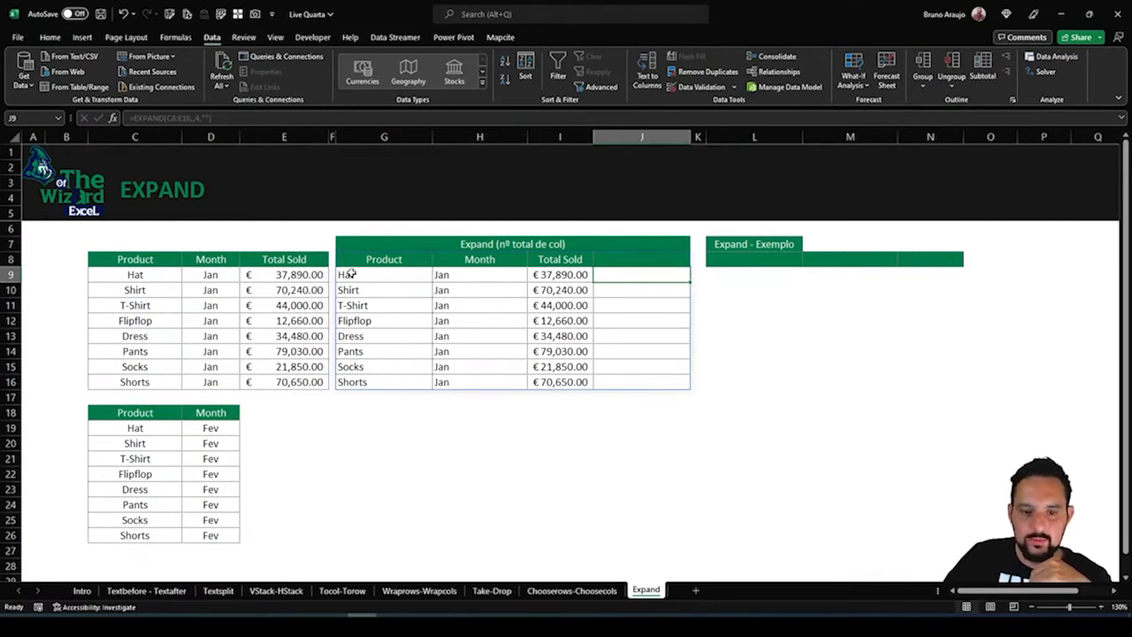
Compare the column layout of the January table with the February table below it, including the empty cells E18:E26
left_click(596, 336)
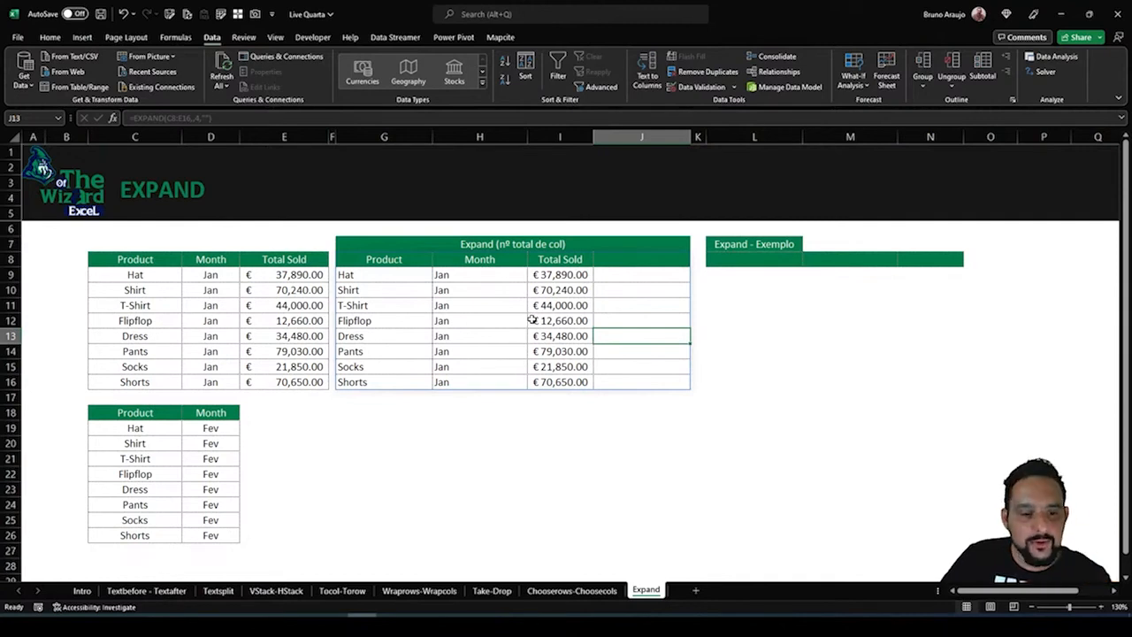
left_click(532, 321)
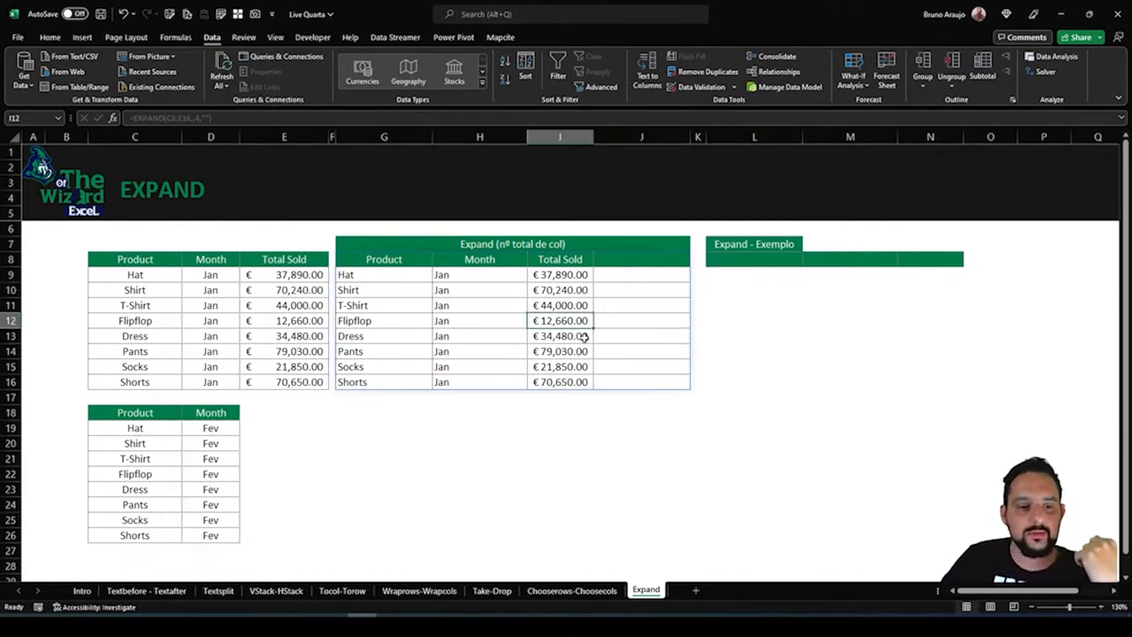
left_click(368, 395)
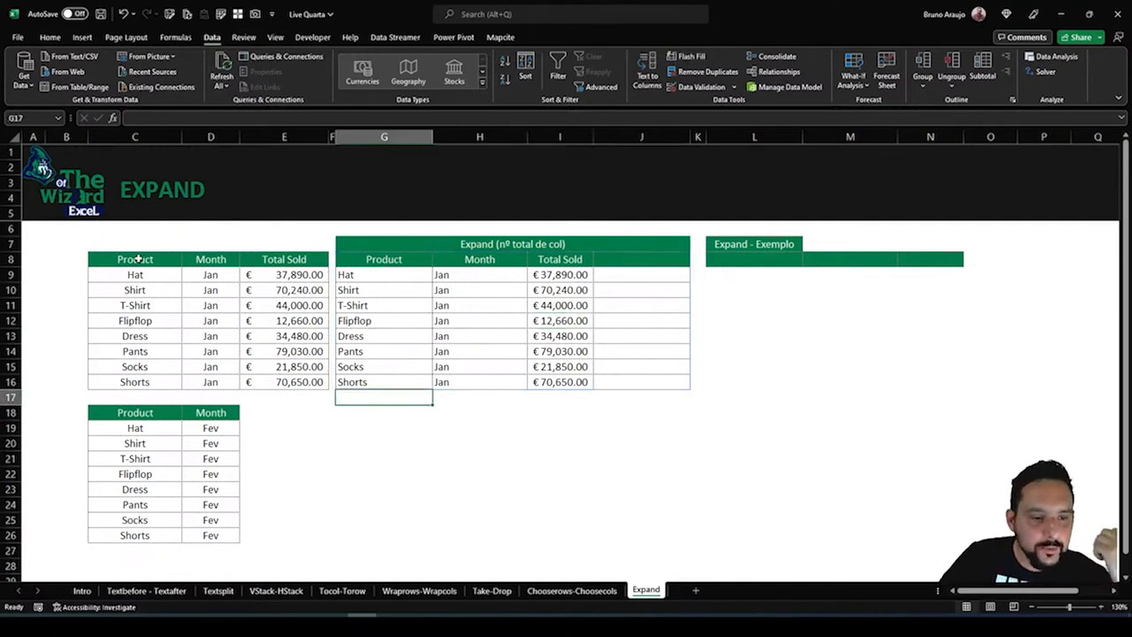
left_click_drag(137, 259, 299, 378)
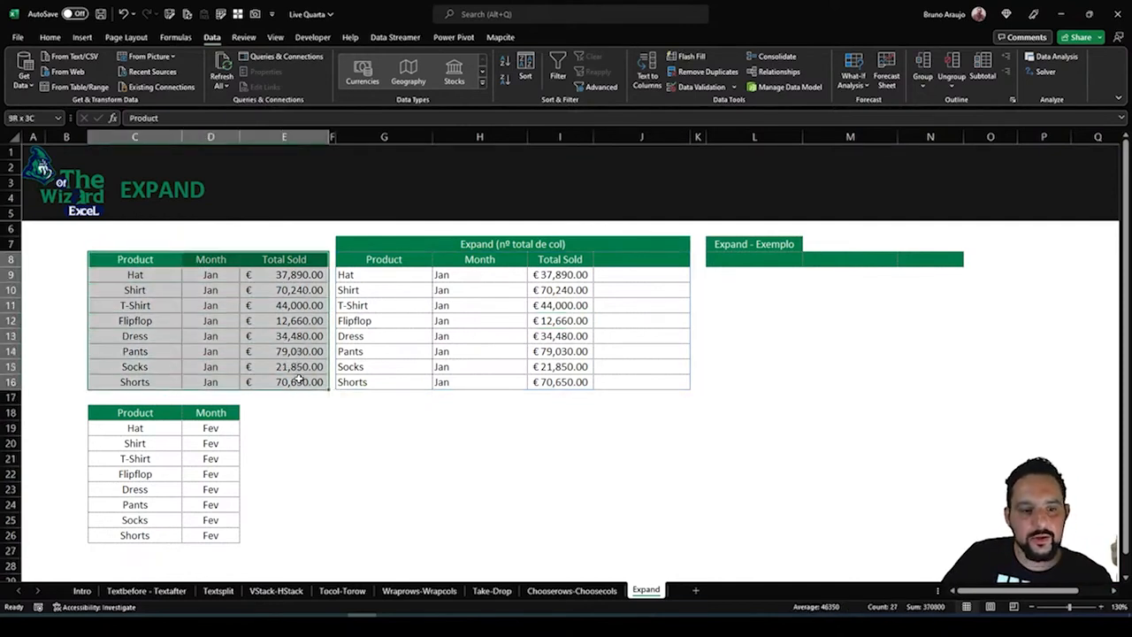
left_click_drag(124, 412, 287, 533)
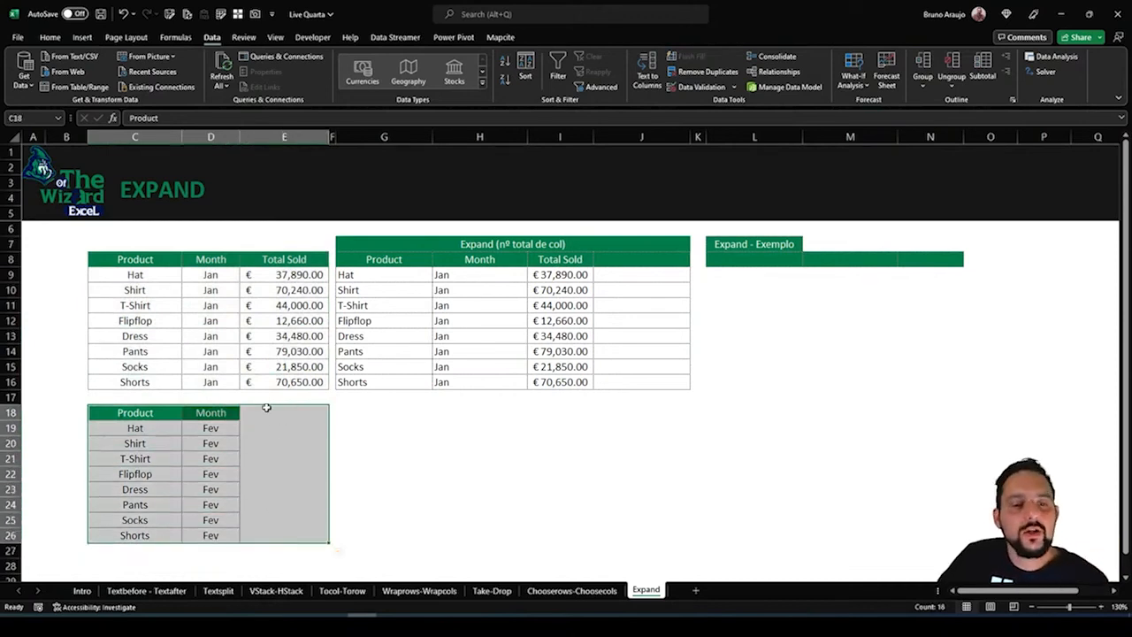
left_click_drag(273, 412, 278, 535)
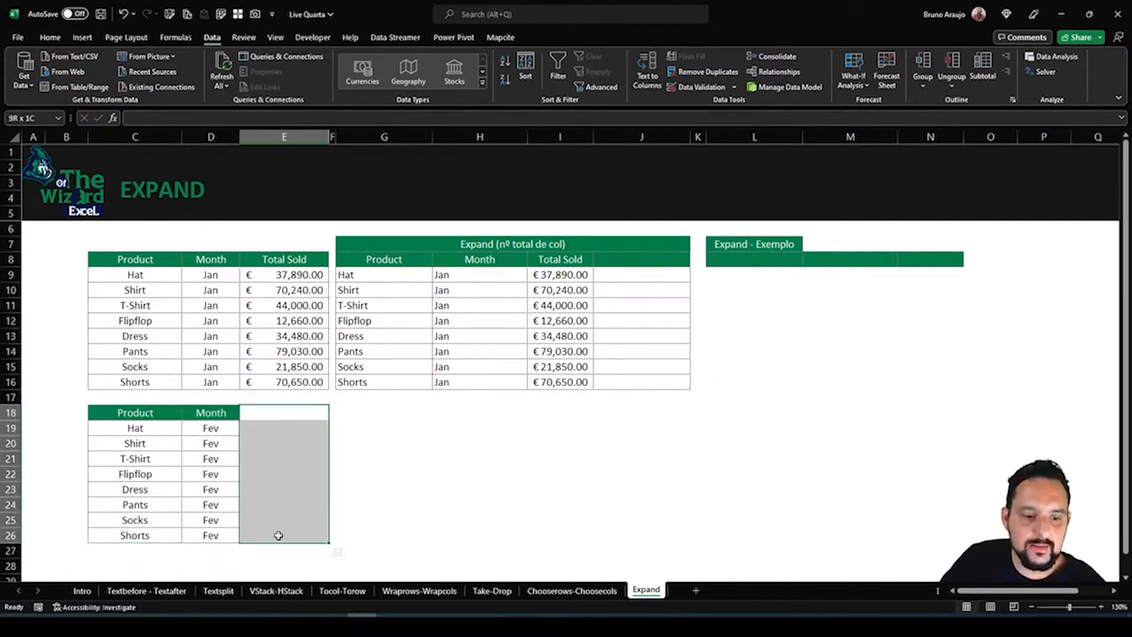
left_click_drag(107, 244, 311, 376)
left_click_drag(121, 414, 212, 533)
left_click_drag(107, 259, 221, 506)
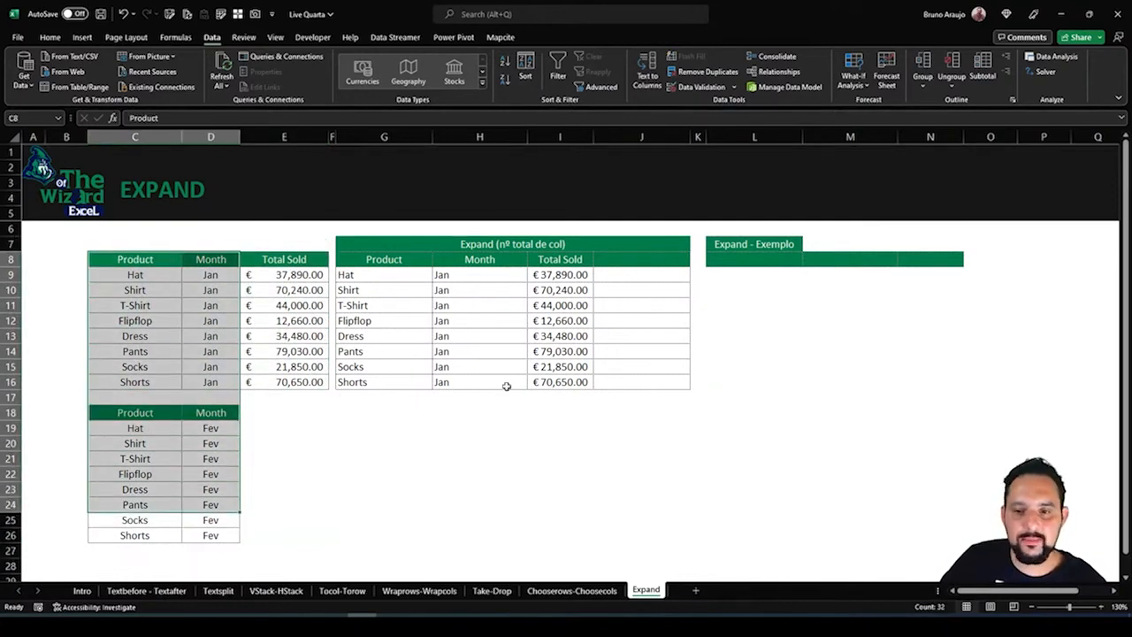
Enter =VSTACK(C8:E16,C19:D26) in L8 to stack the February rows, without their header, under the January table
left_click(717, 265)
type("=")
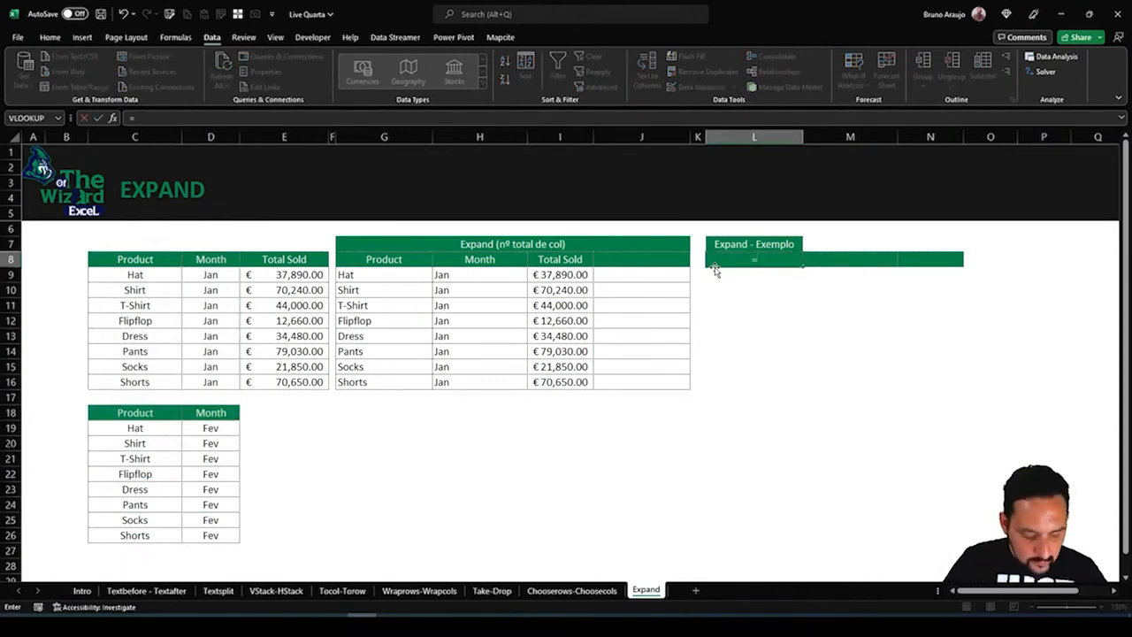
type("v")
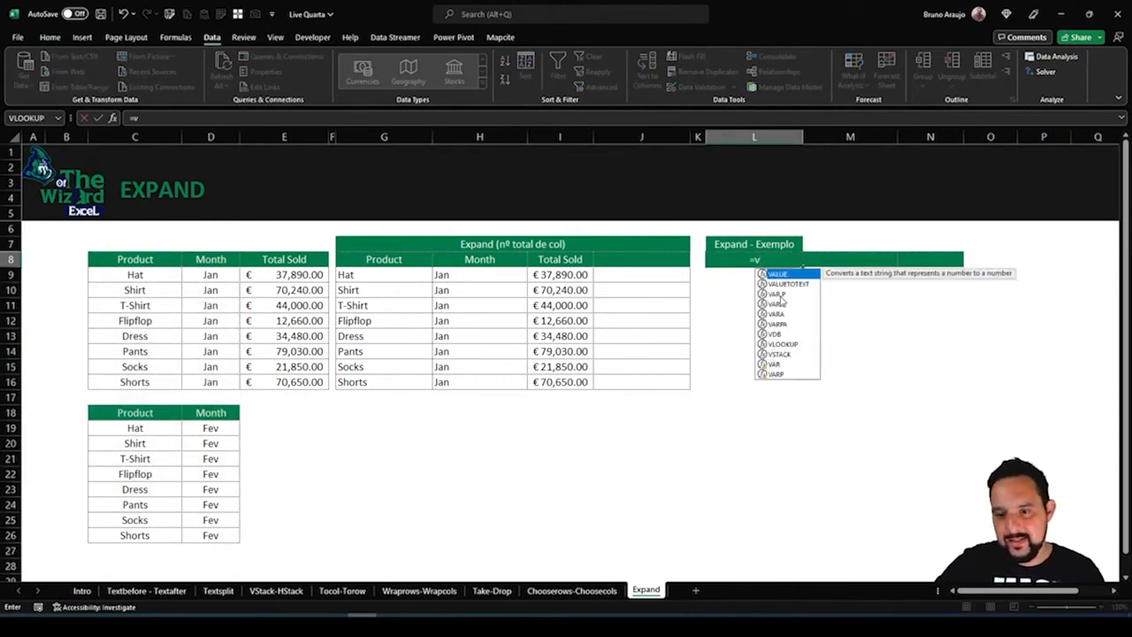
left_click(789, 356)
double_click(789, 356)
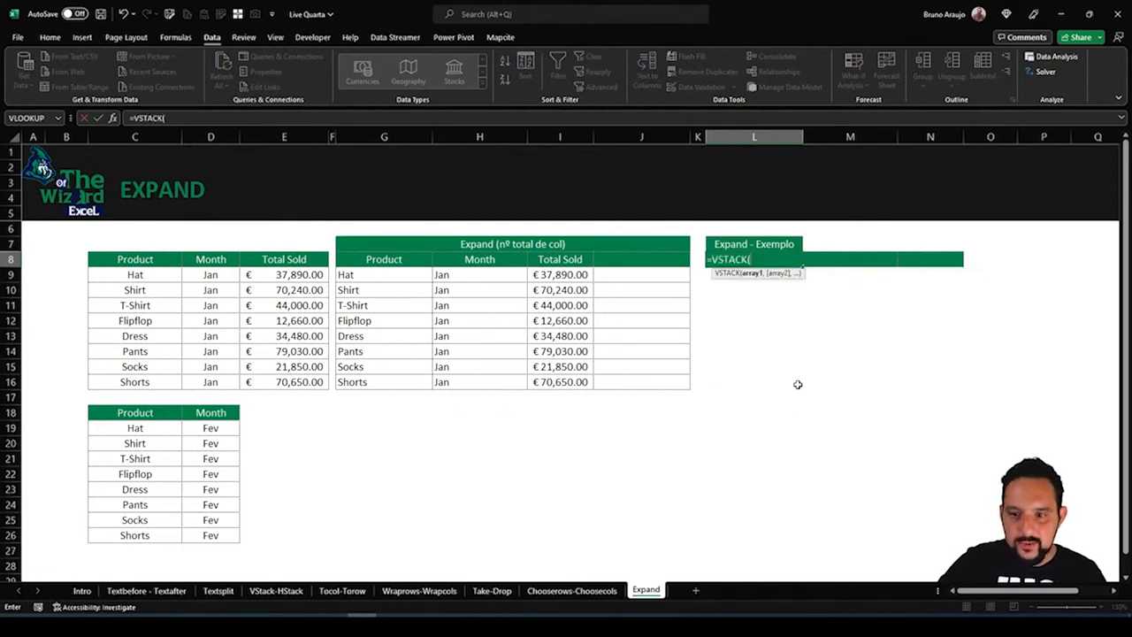
left_click(125, 255)
left_click_drag(125, 255, 295, 380)
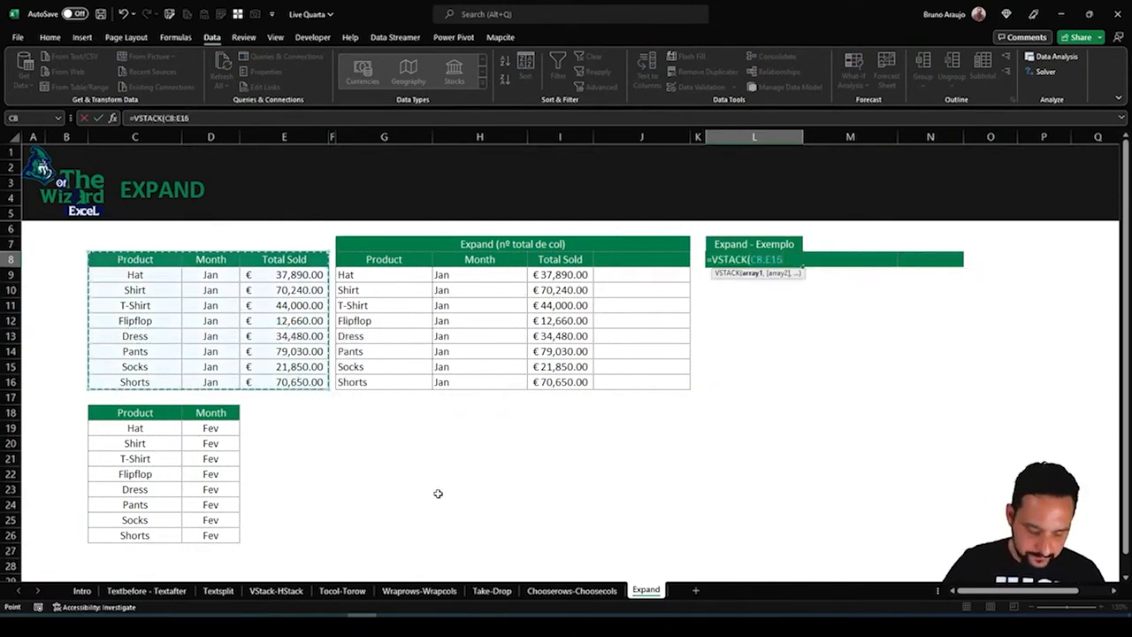
type(",")
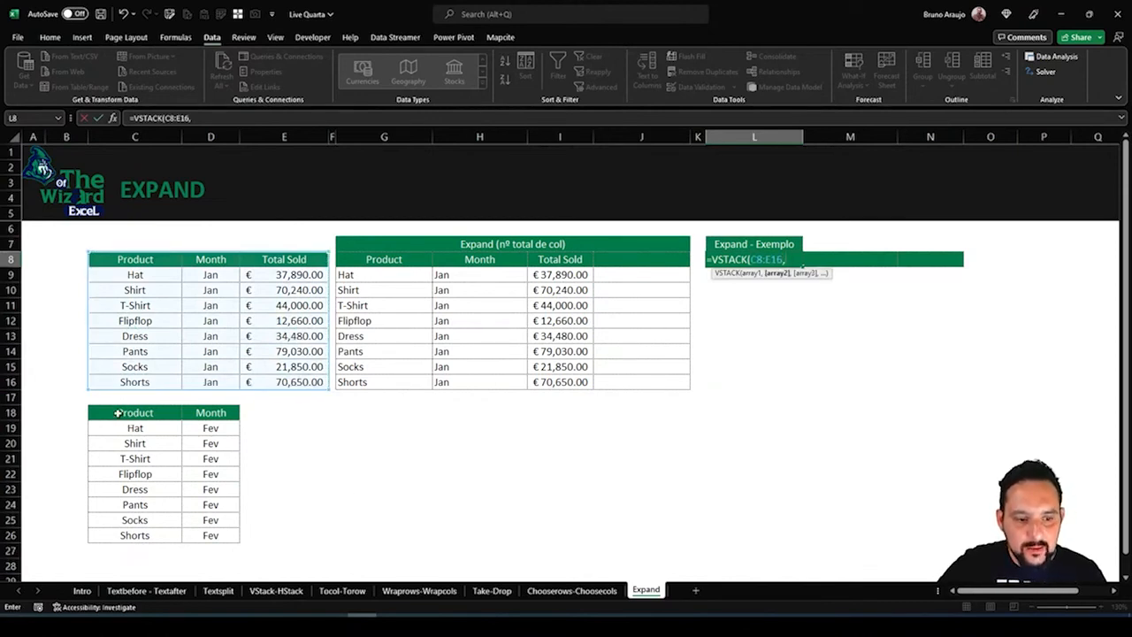
left_click_drag(118, 413, 213, 412)
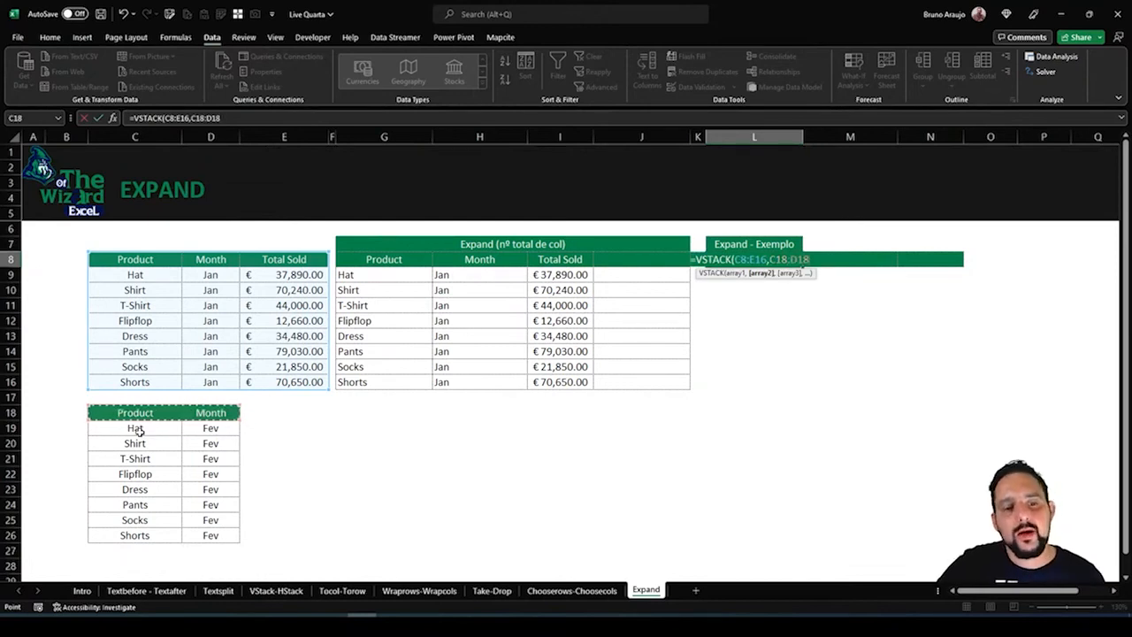
left_click_drag(131, 428, 235, 535)
key("Return")
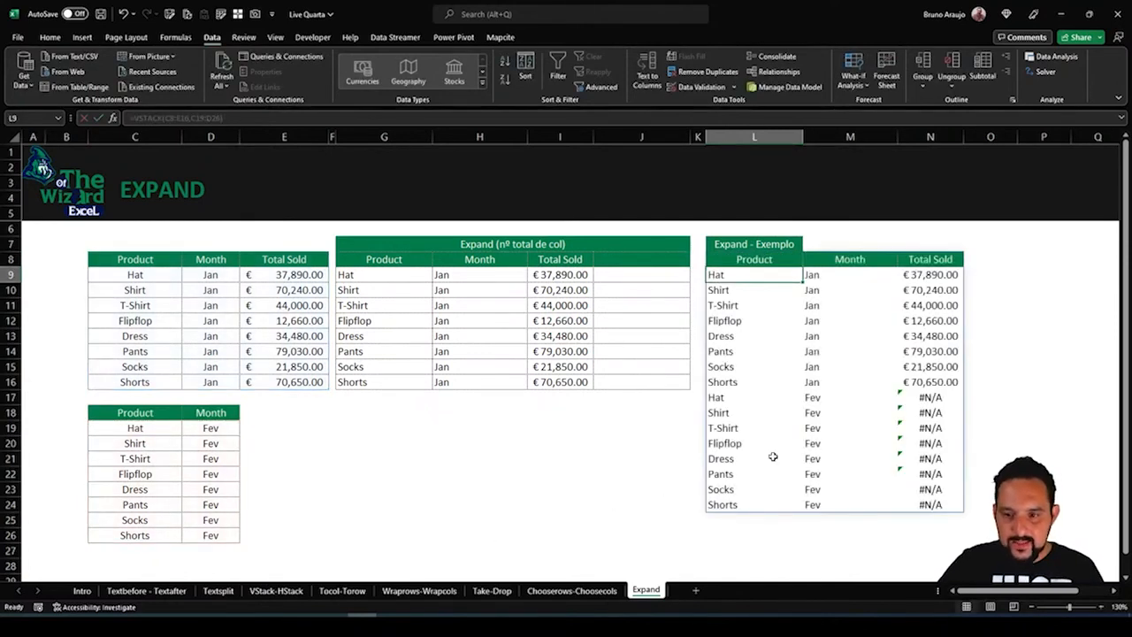
left_click_drag(920, 397, 938, 491)
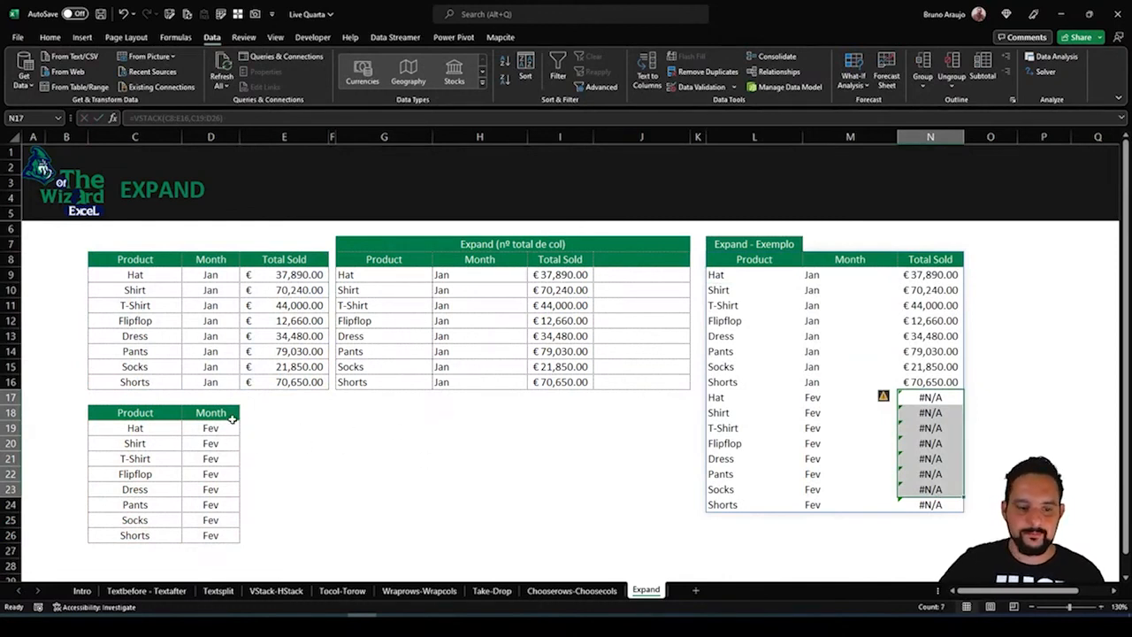
Wrap the February range in the L8 formula in EXPAND with 3 as second argument, giving =VSTACK(C8:E16,EXPAND(C19:D26,3))
key("ctrl+z")
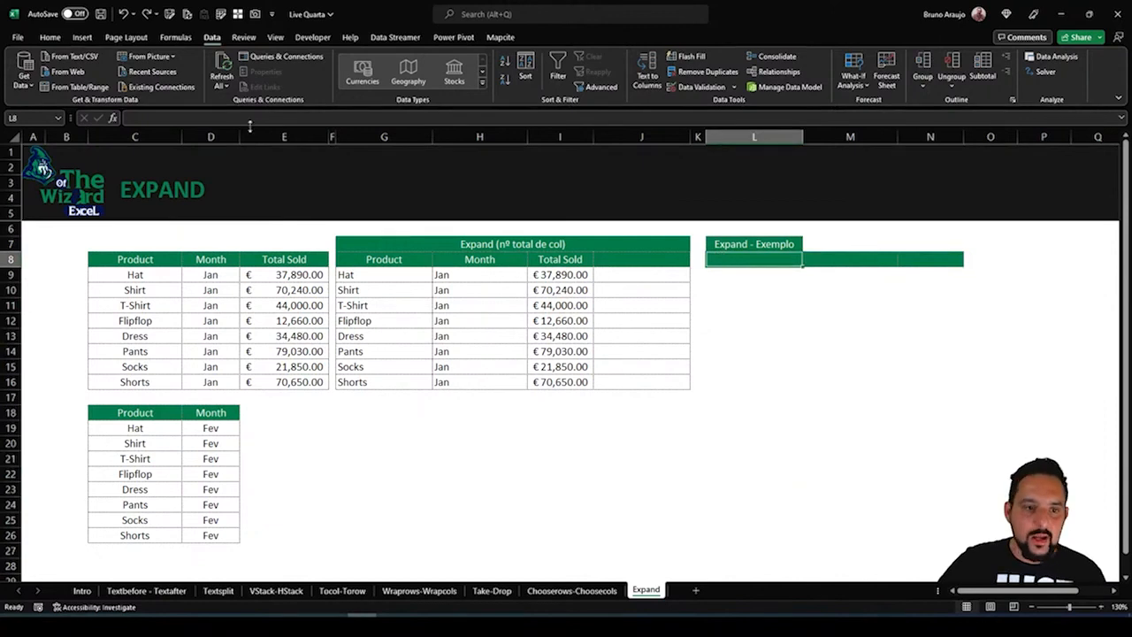
left_click(147, 13)
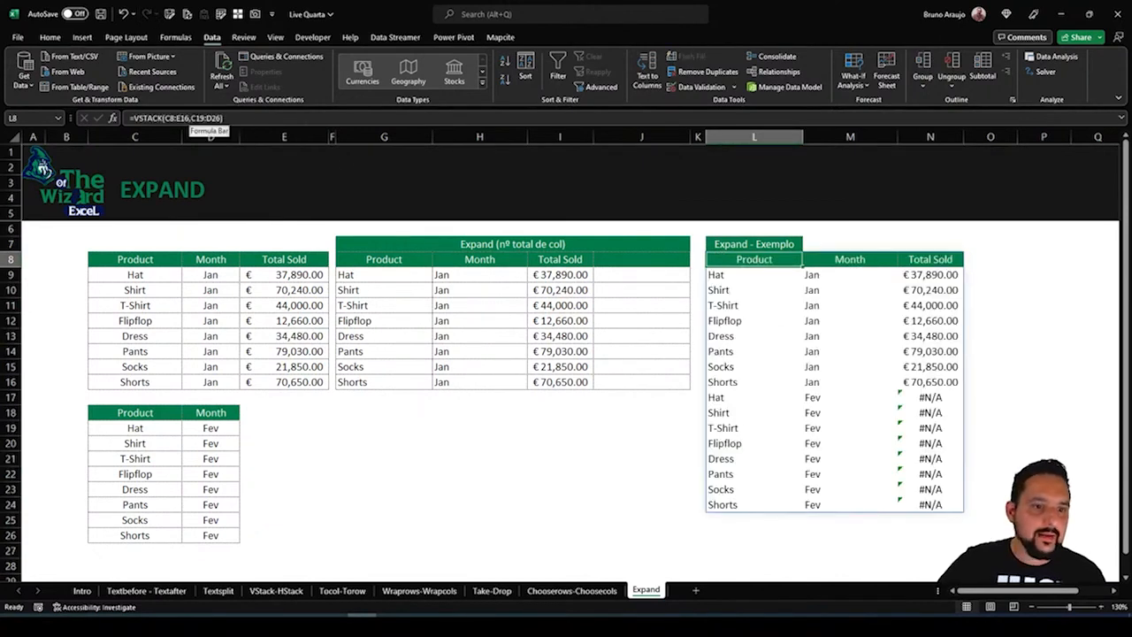
left_click(195, 118)
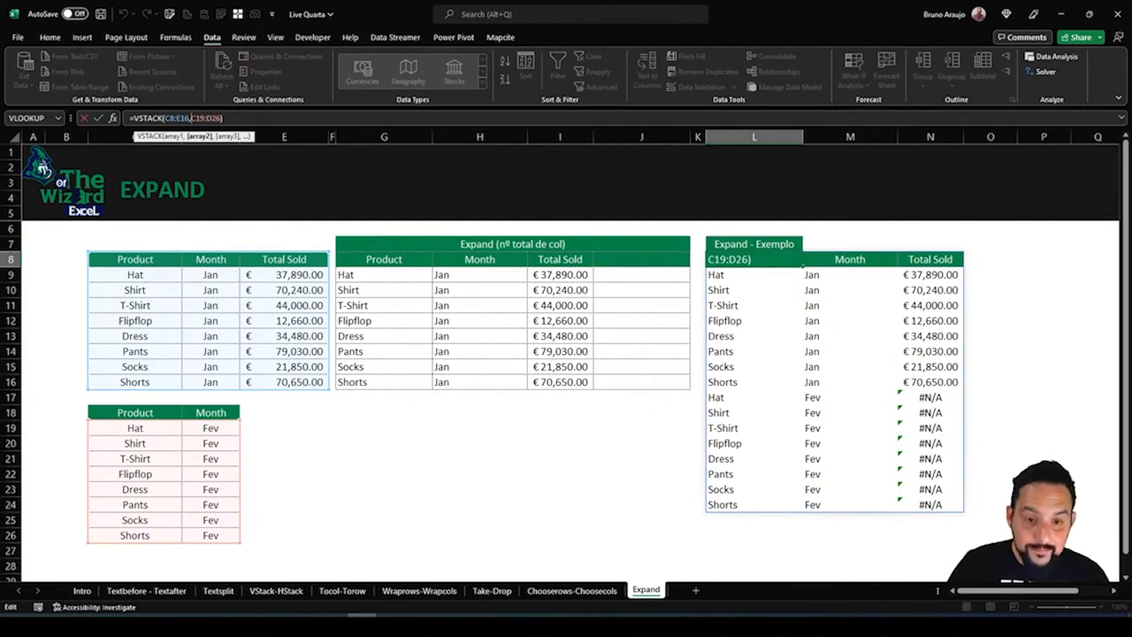
type("ex")
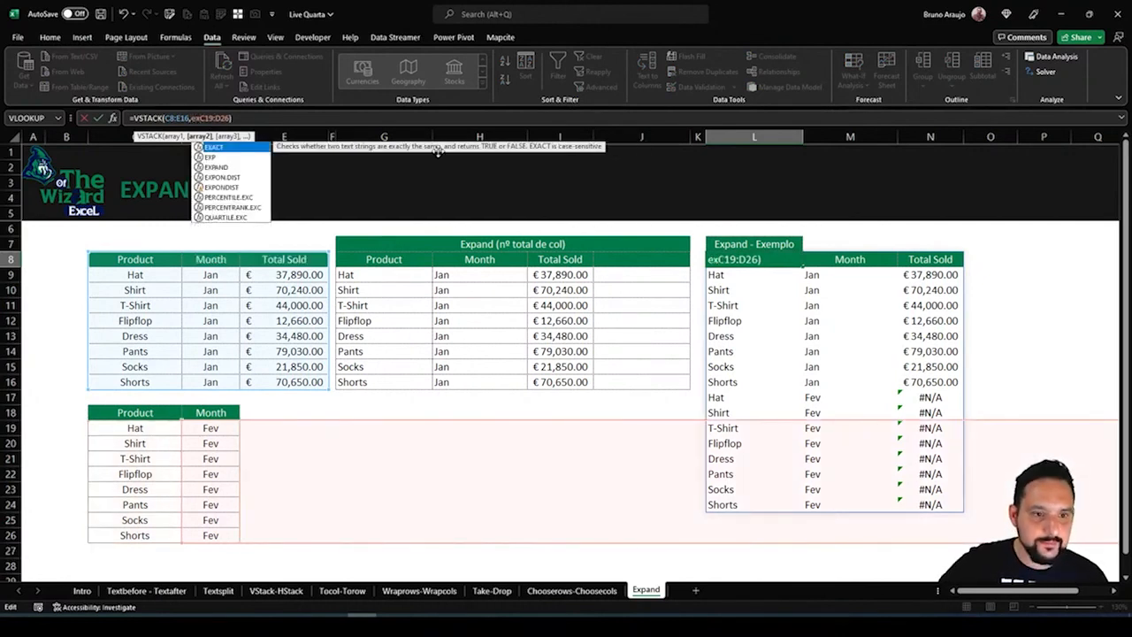
double_click(216, 167)
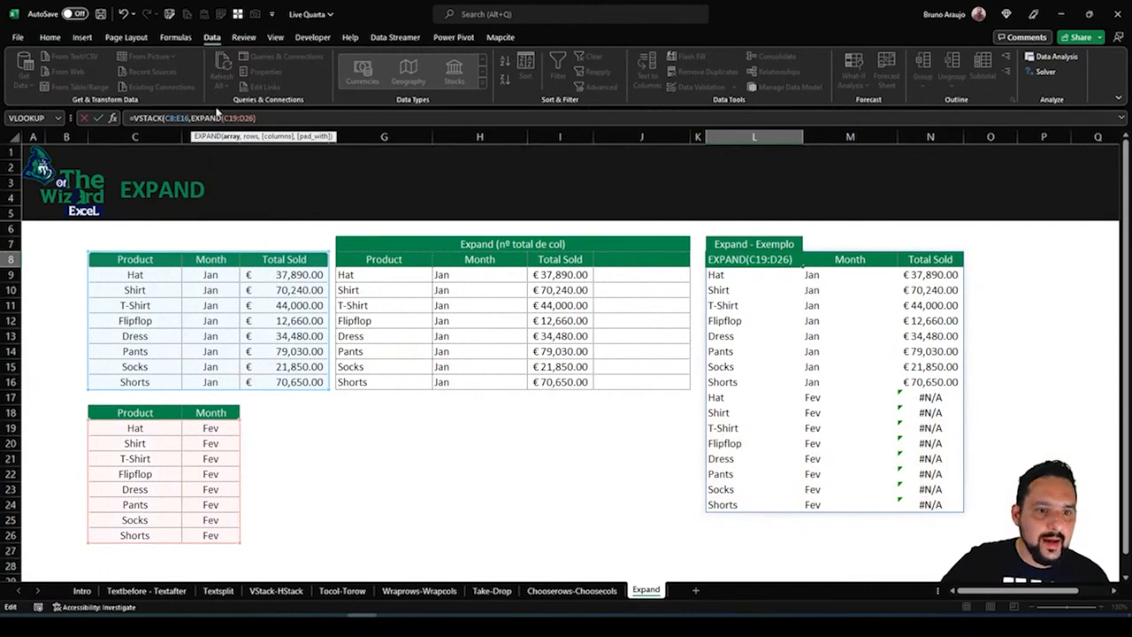
left_click_drag(228, 118, 251, 117)
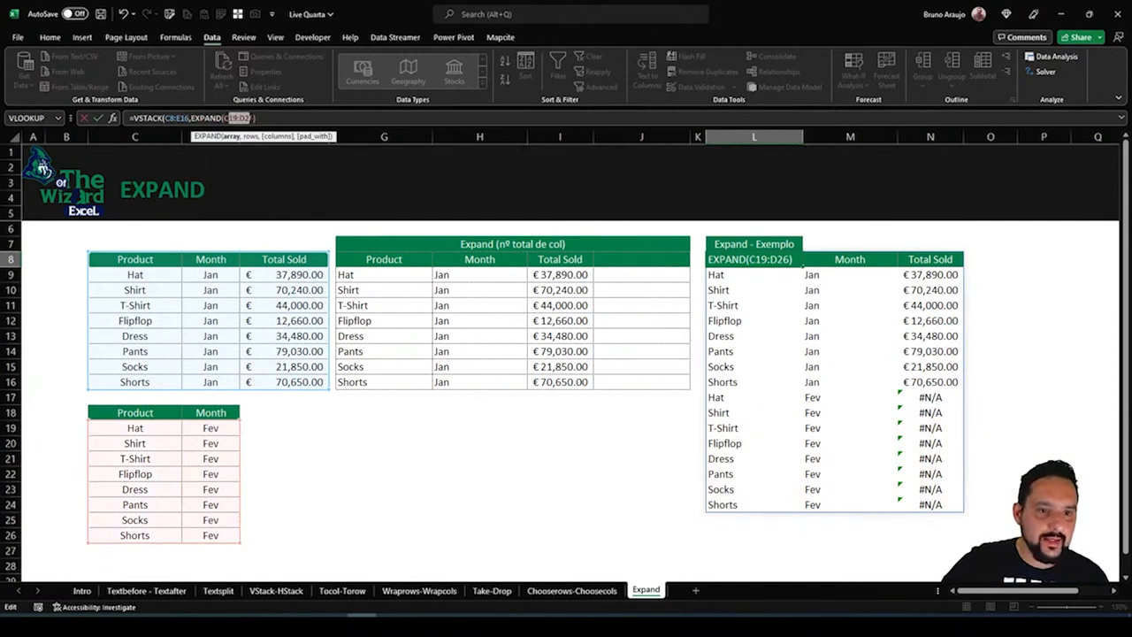
left_click(252, 118)
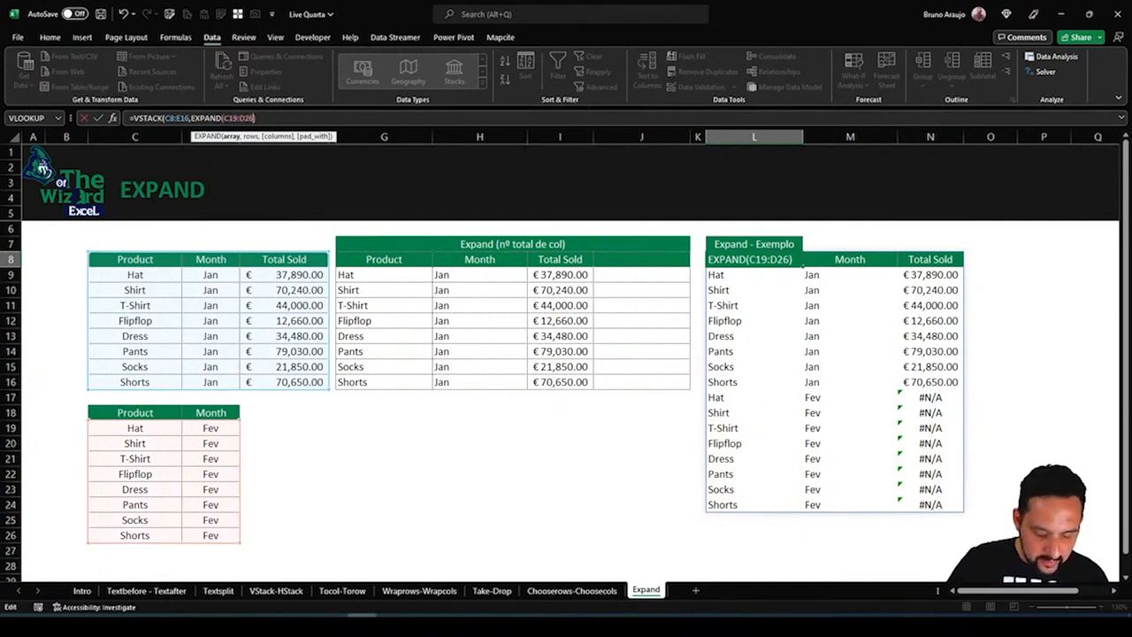
type(",")
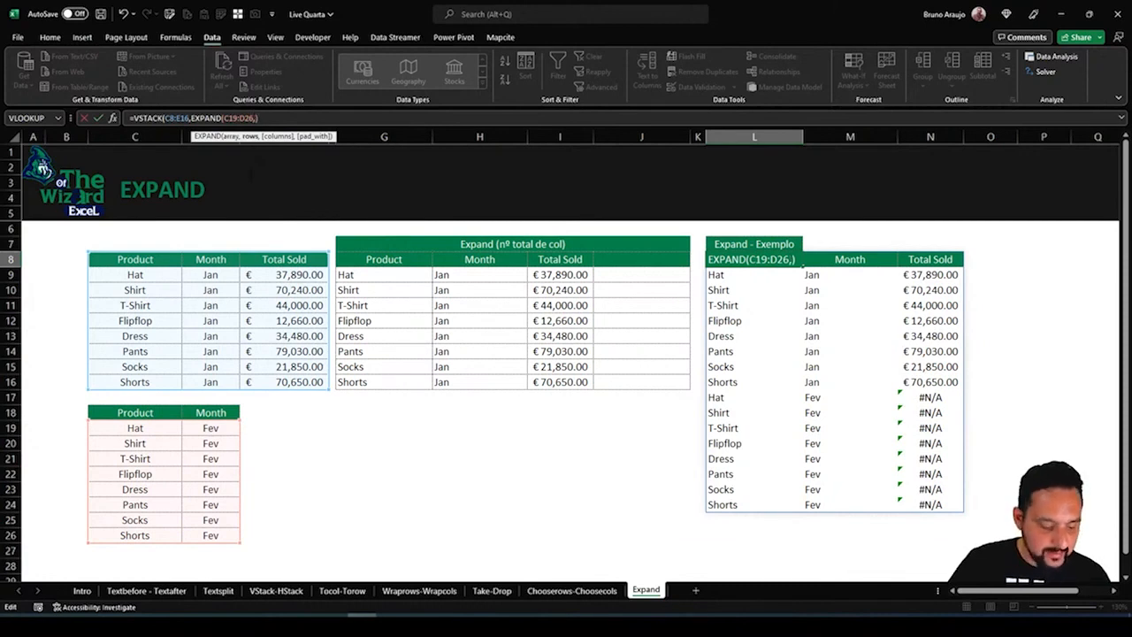
type("3")
type(")")
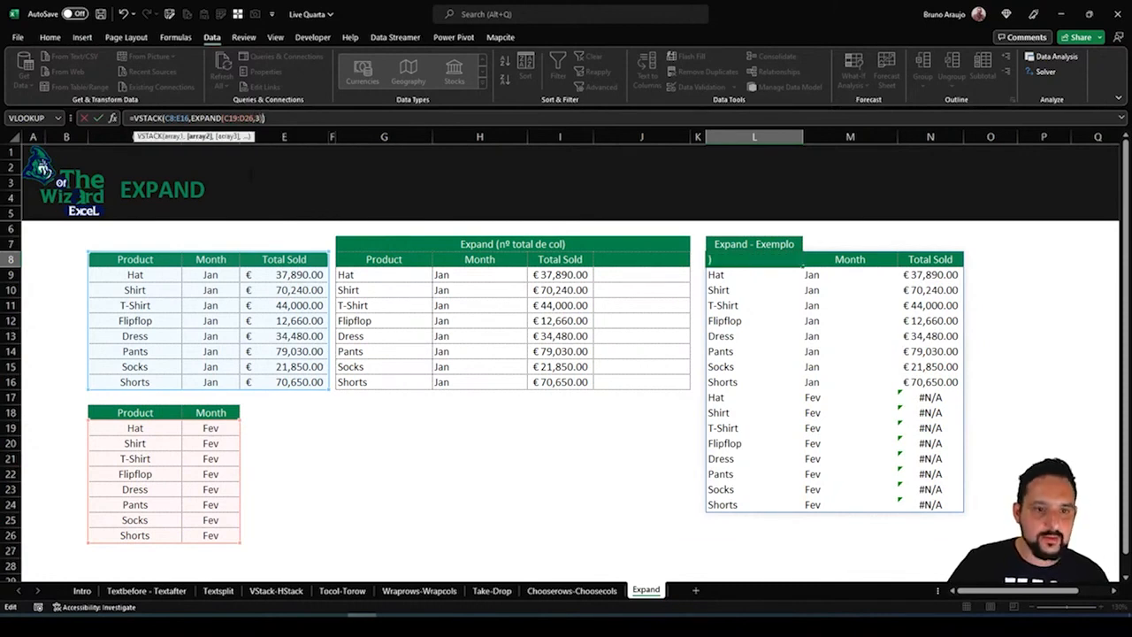
key("Return")
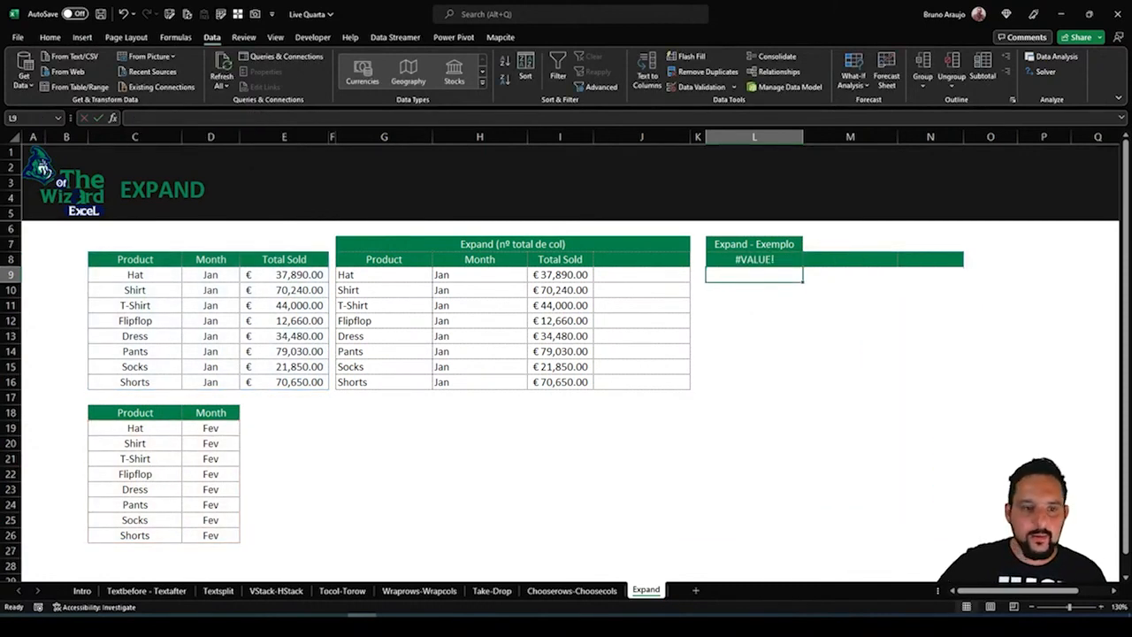
Leave the rows argument of EXPAND in L8 empty so 3 sets the columns, giving =VSTACK(C8:E16,EXPAND(C19:D26,,3))
left_click(766, 262)
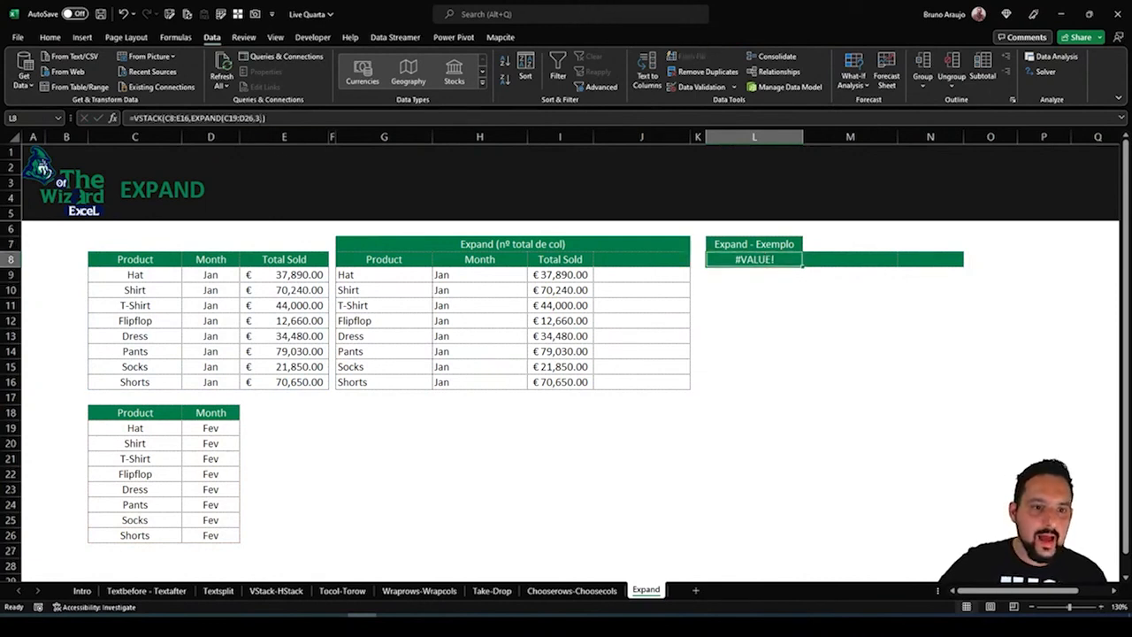
left_click(257, 118)
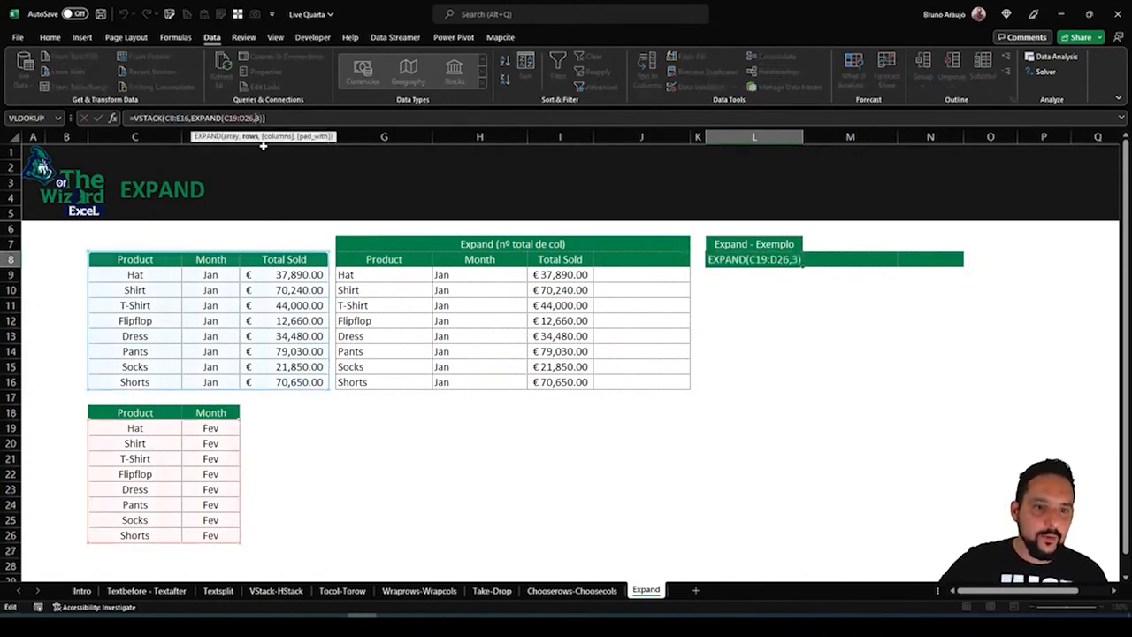
type(",")
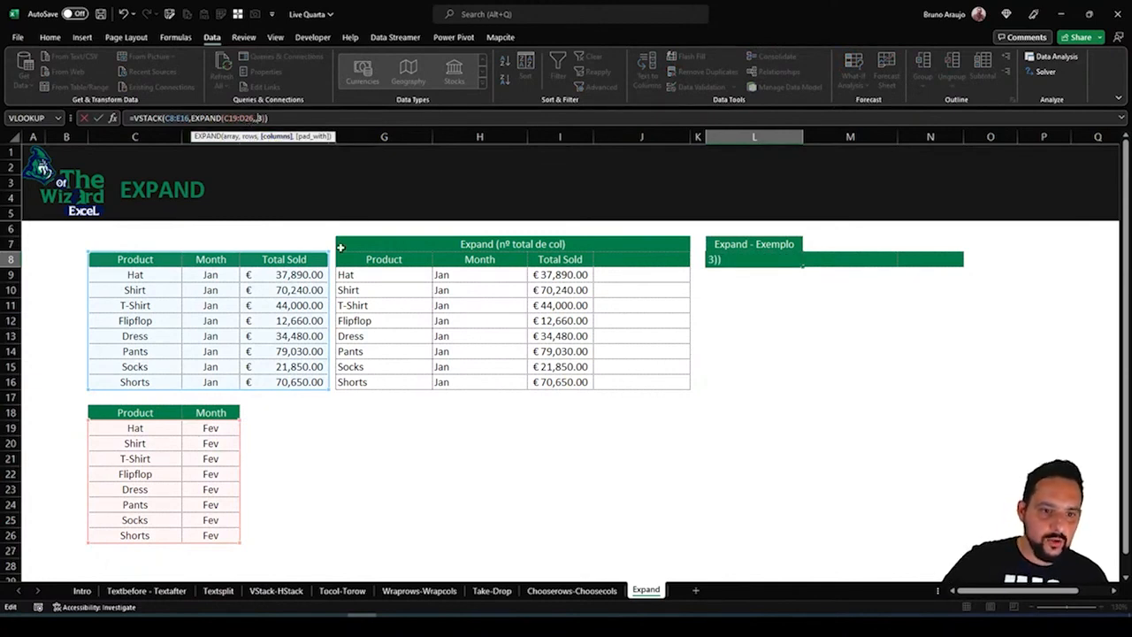
key("Return")
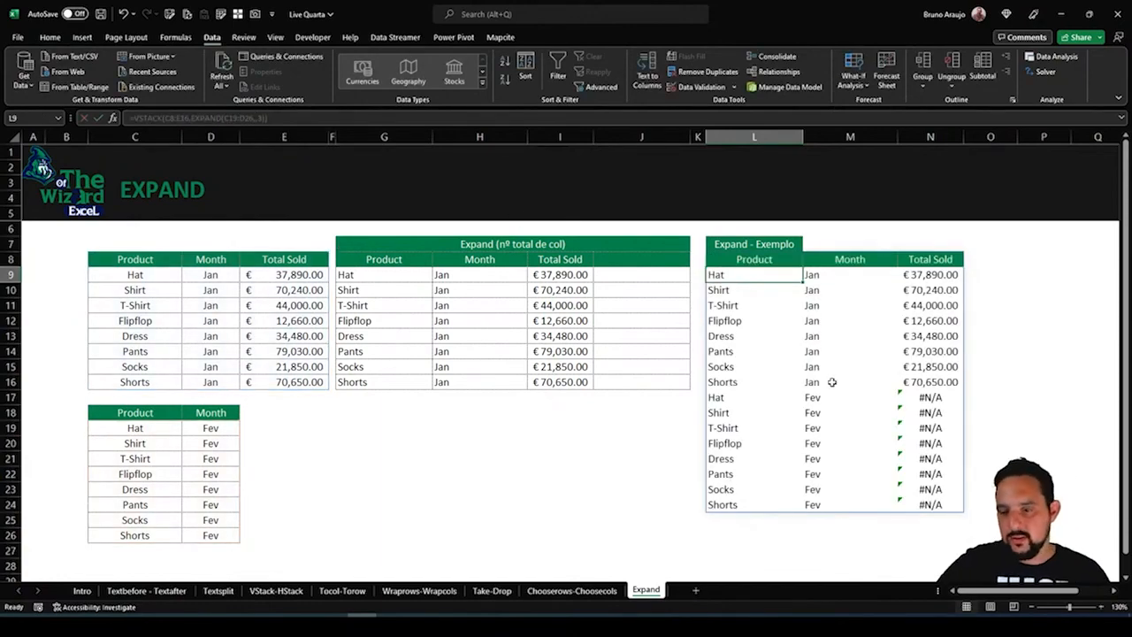